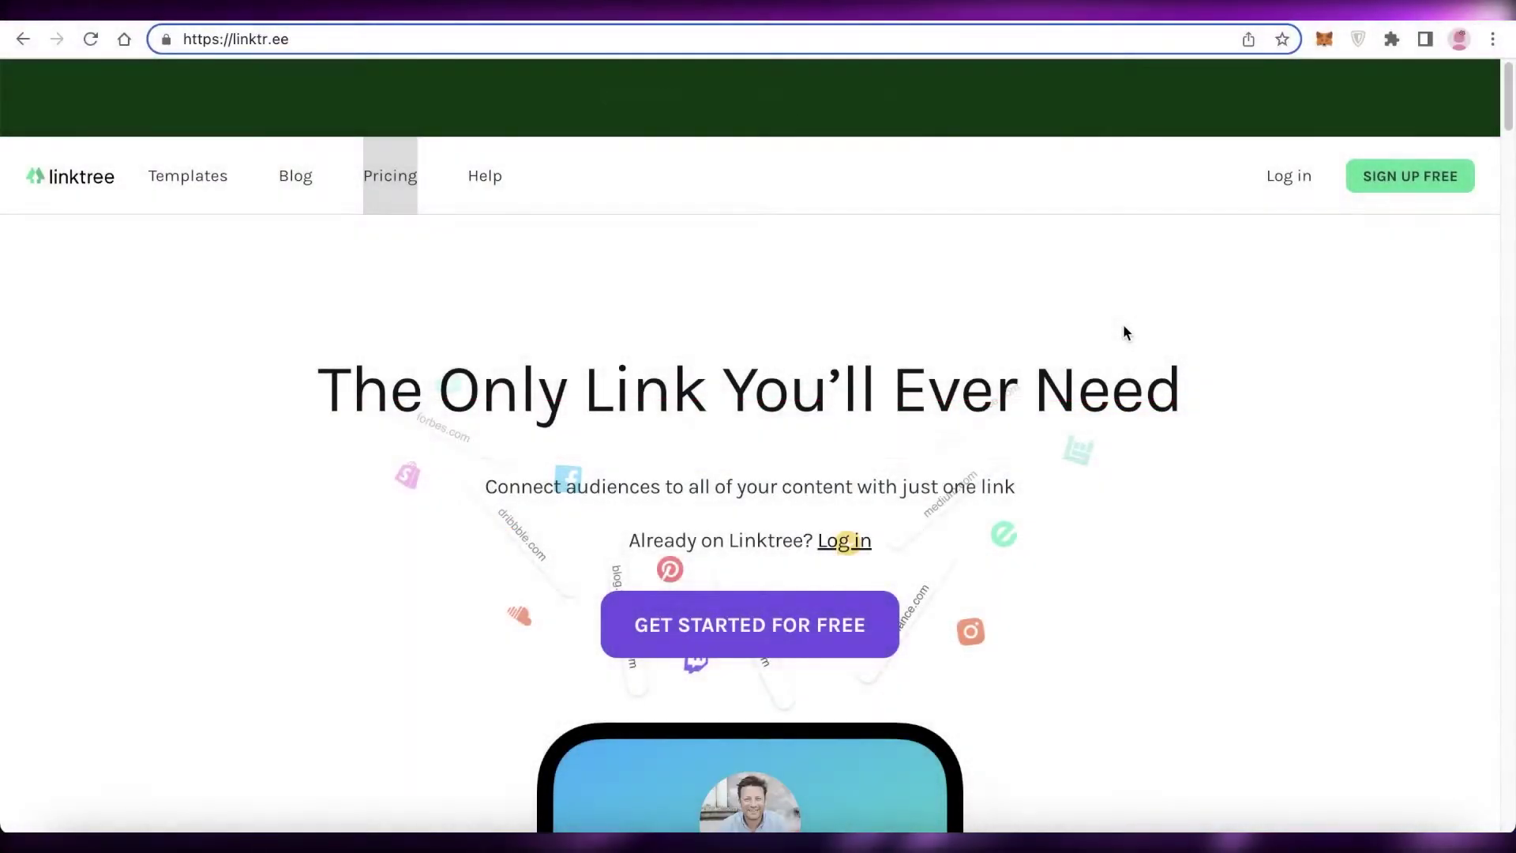
# Step: Browse the Linktree homepage, then go to the free account sign-up page
pyautogui.scroll(-5, 1124, 325)
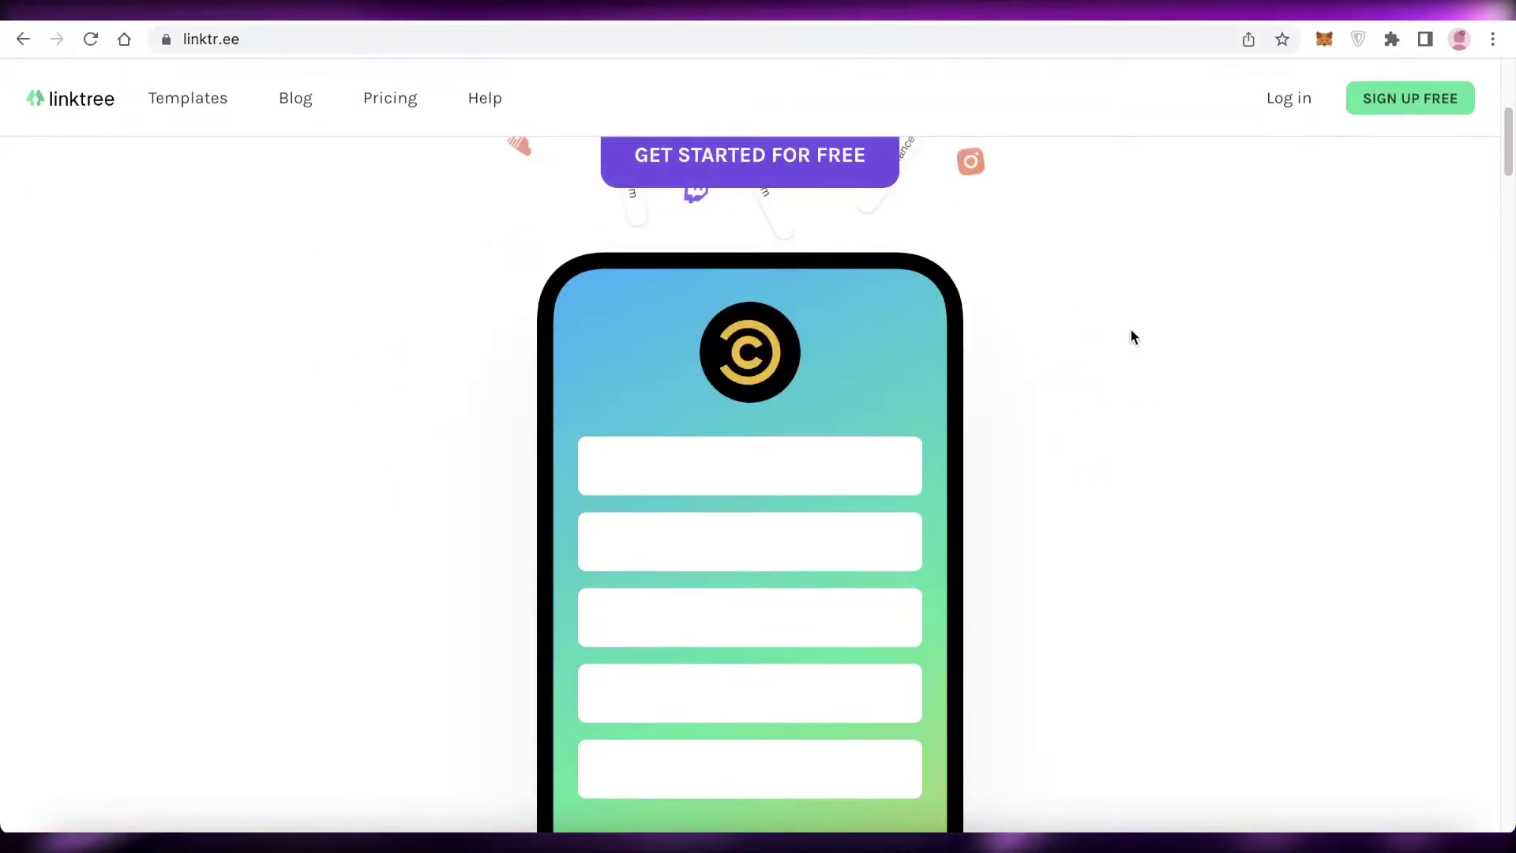
pyautogui.scroll(-15, 1130, 328)
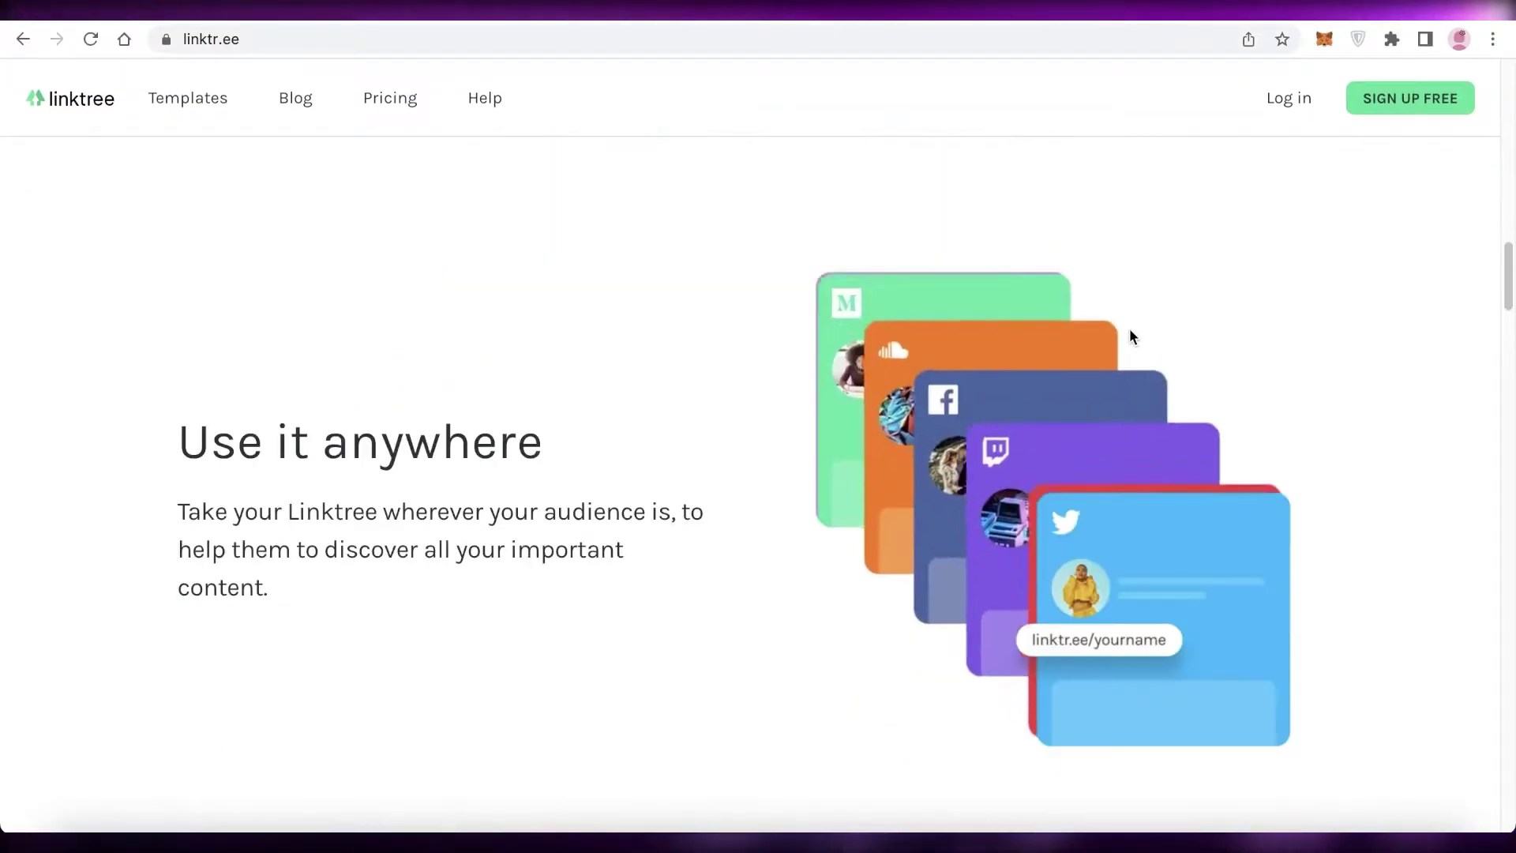
pyautogui.scroll(-11, 1129, 329)
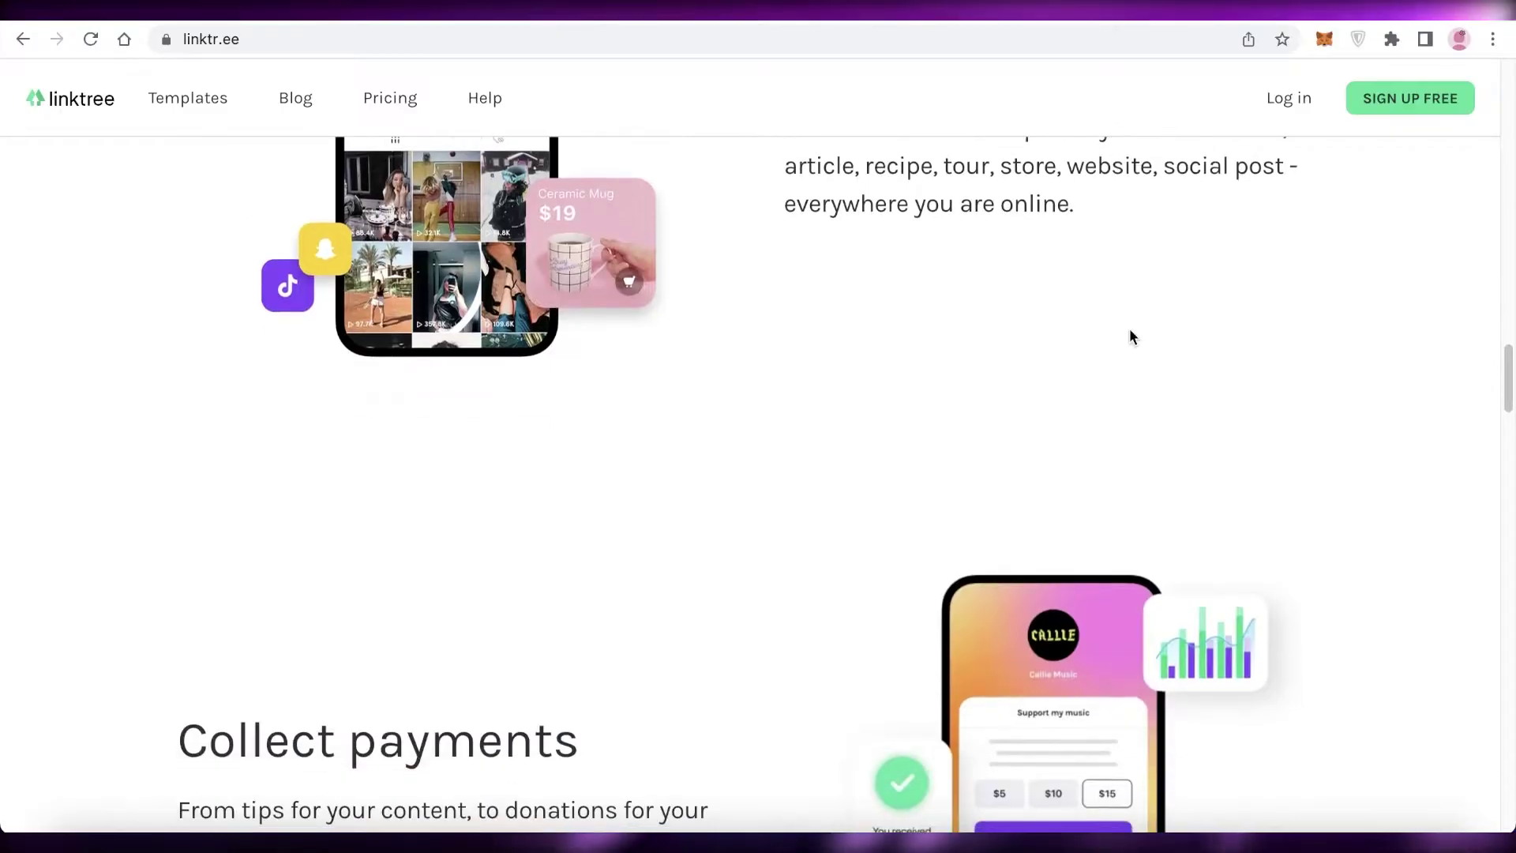
pyautogui.scroll(-10, 1129, 329)
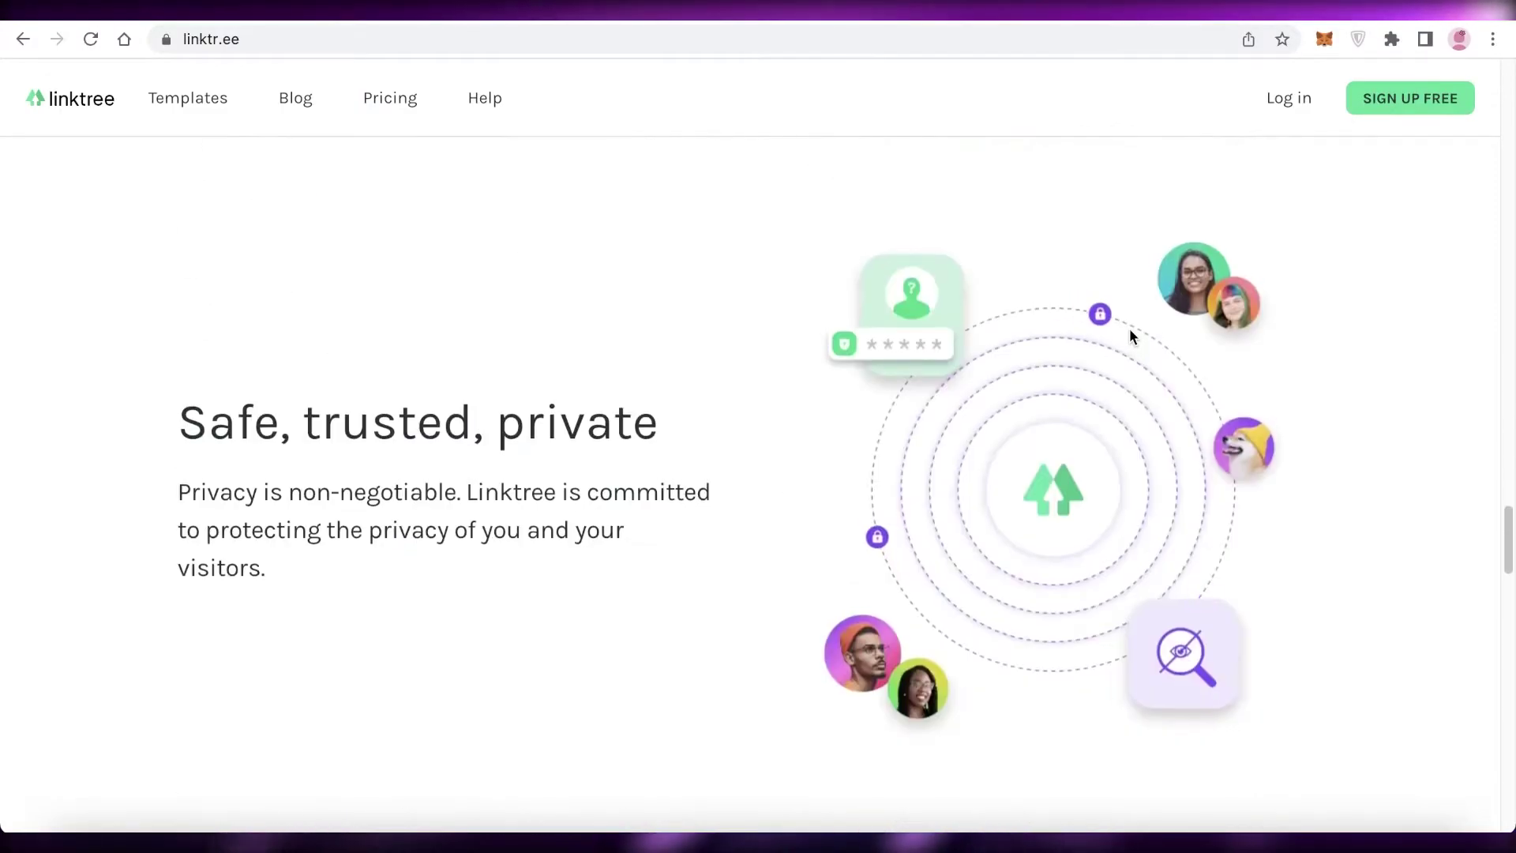
pyautogui.scroll(-5, 1129, 336)
pyautogui.scroll(-5, 1129, 329)
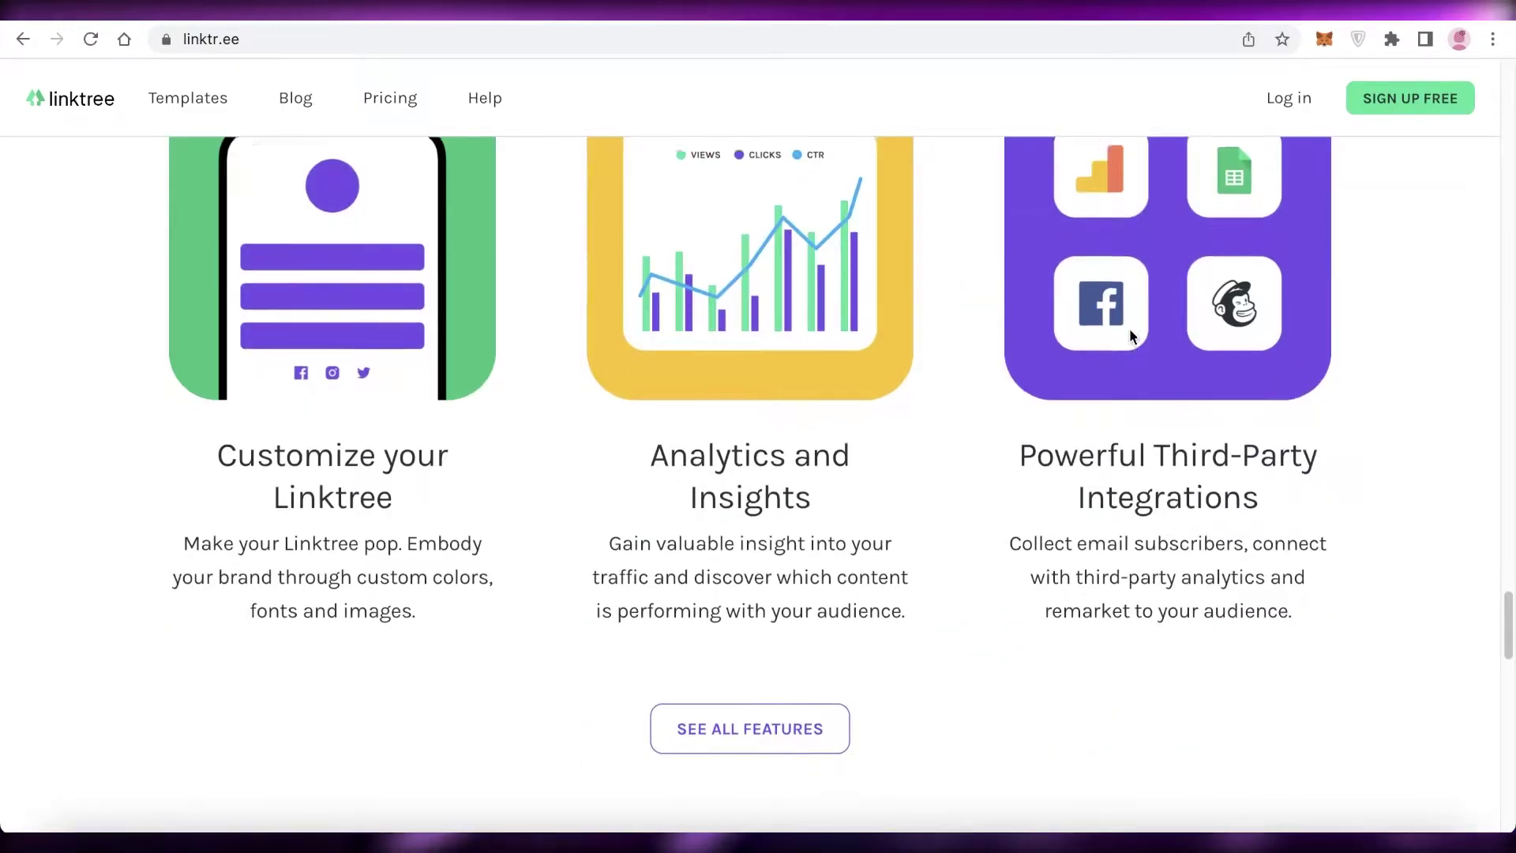
pyautogui.scroll(-5, 1132, 336)
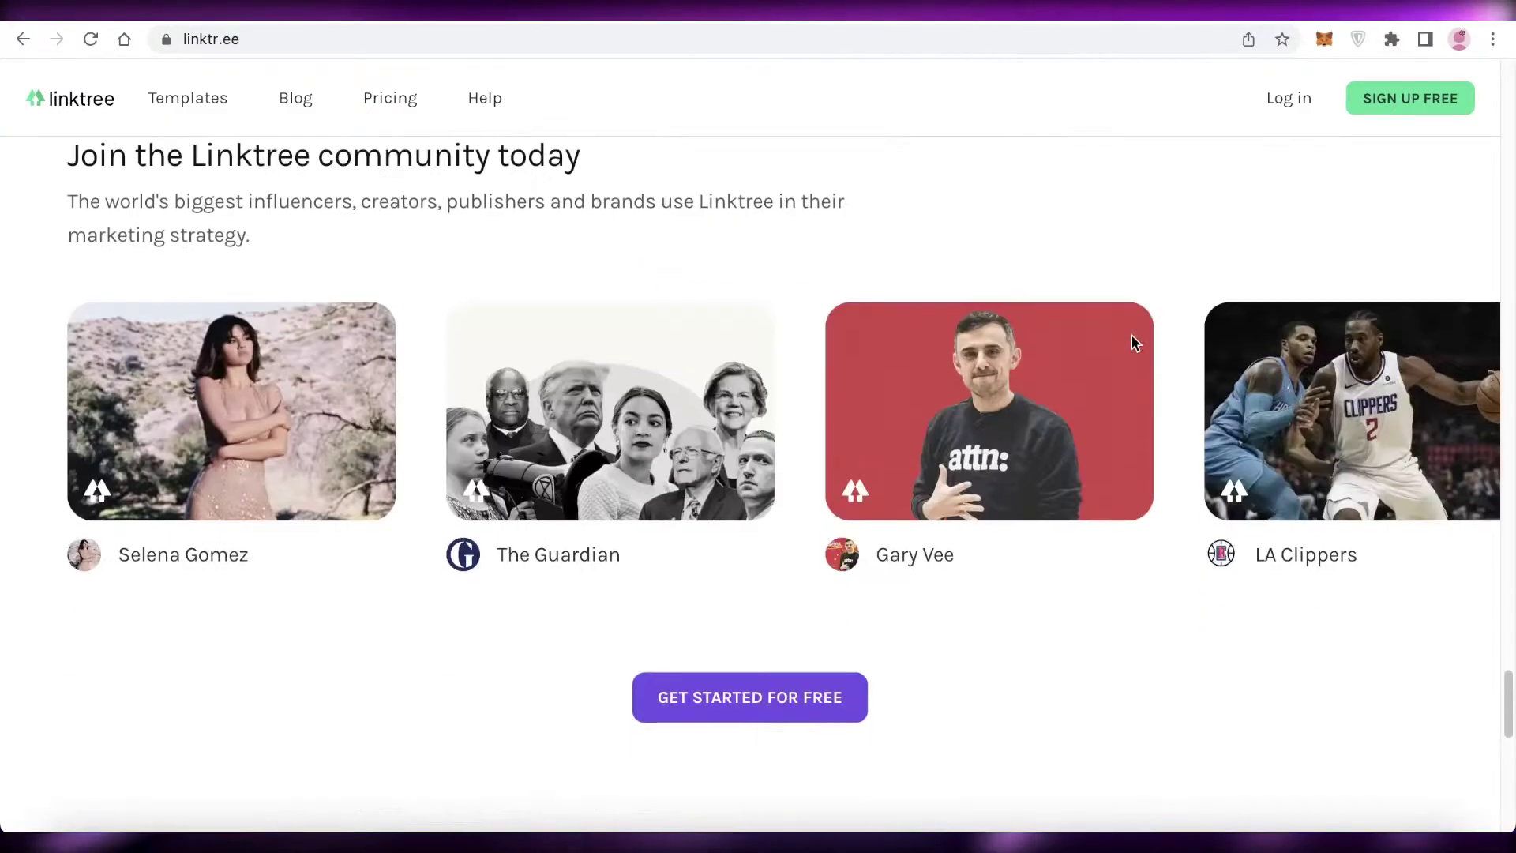
pyautogui.scroll(18, 1132, 337)
pyautogui.scroll(5, 1131, 342)
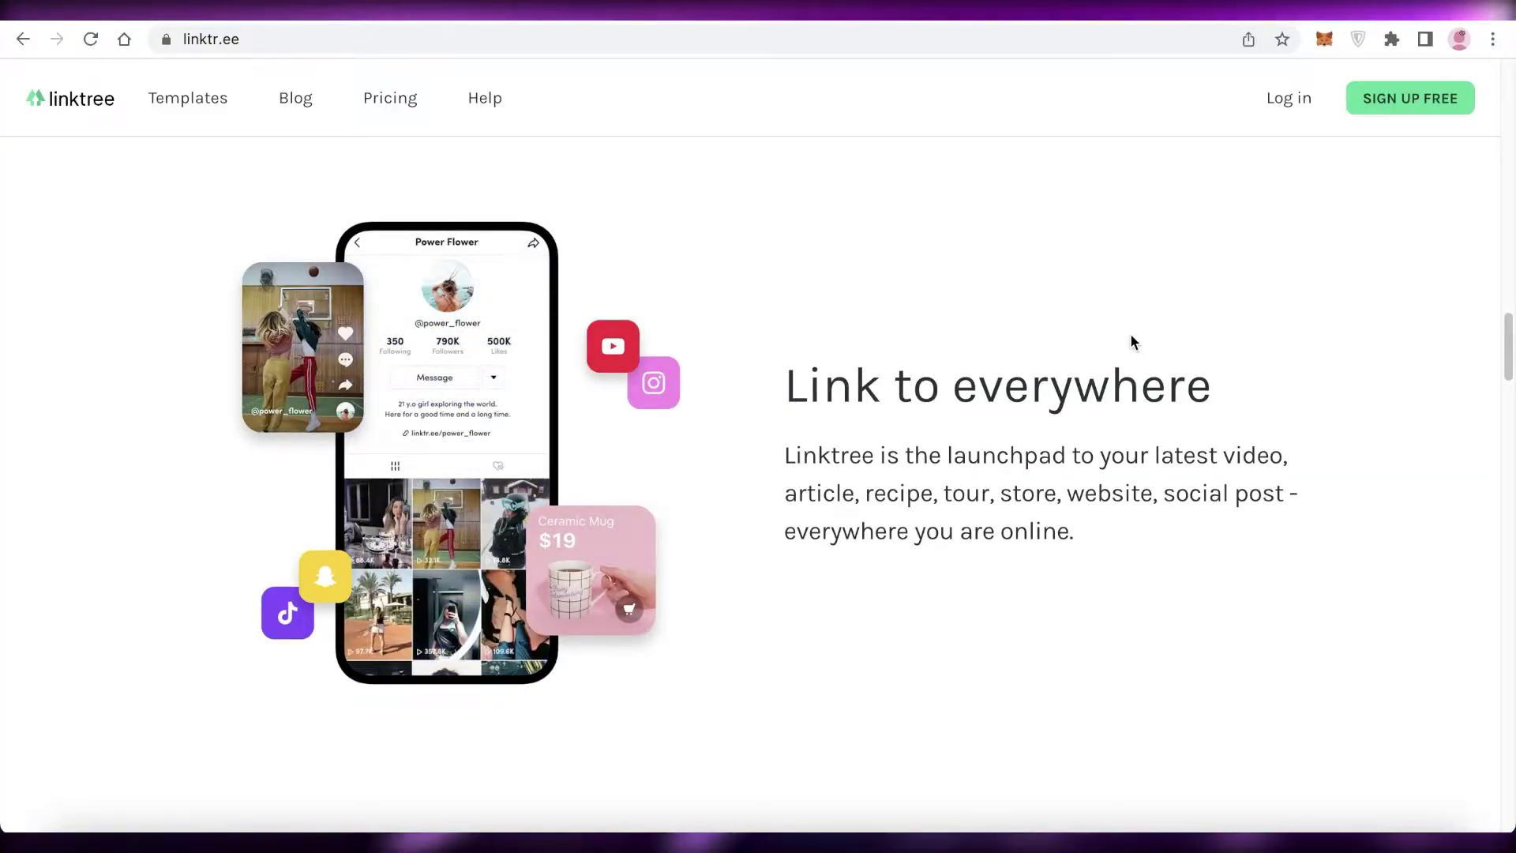
pyautogui.scroll(5, 1131, 335)
pyautogui.scroll(5, 1169, 325)
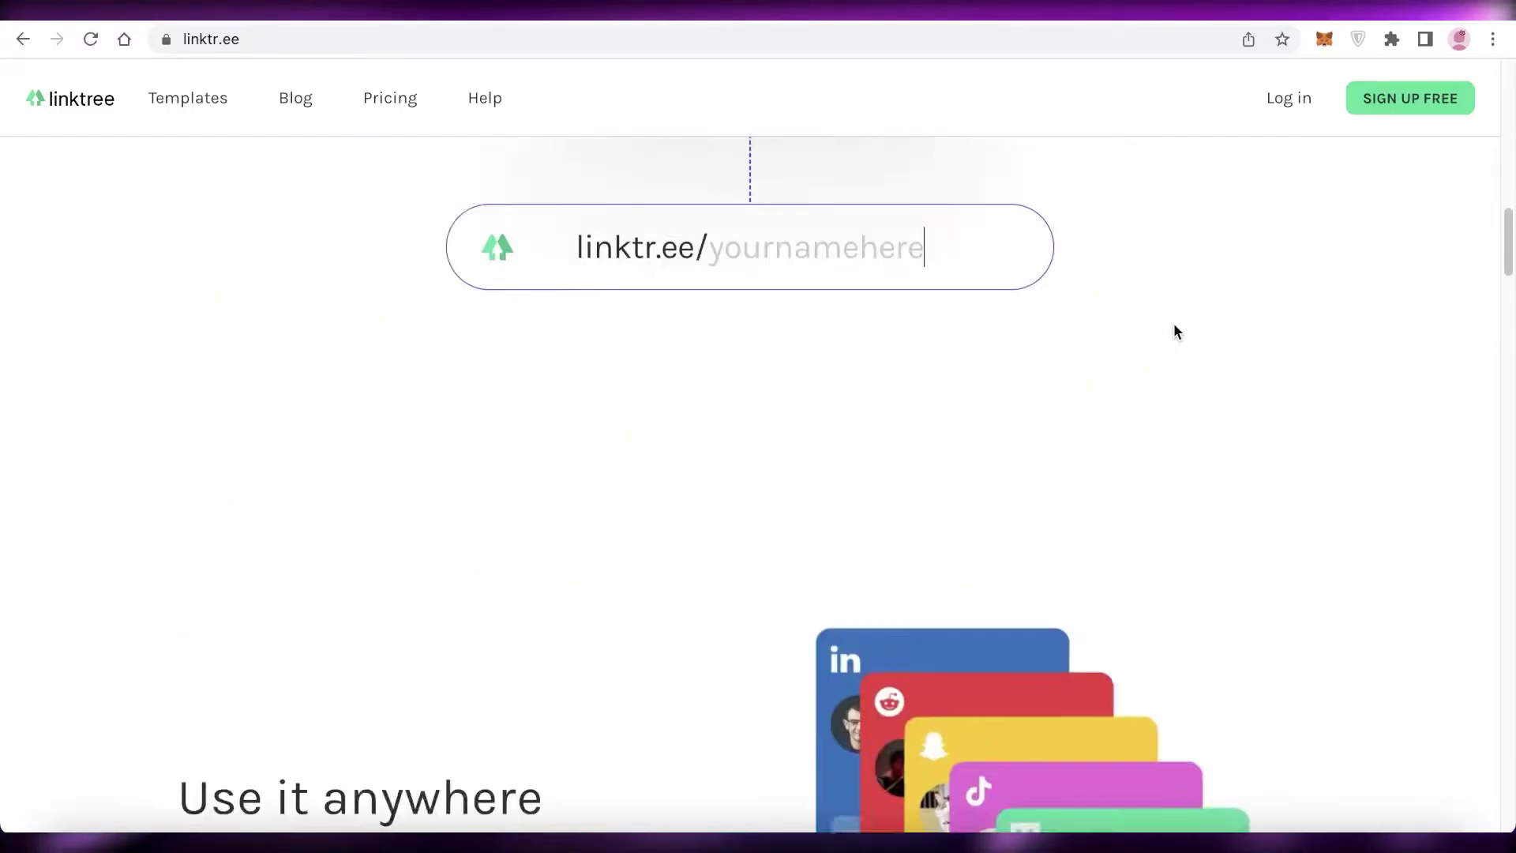
pyautogui.scroll(3, 1174, 324)
pyautogui.scroll(1, 1173, 324)
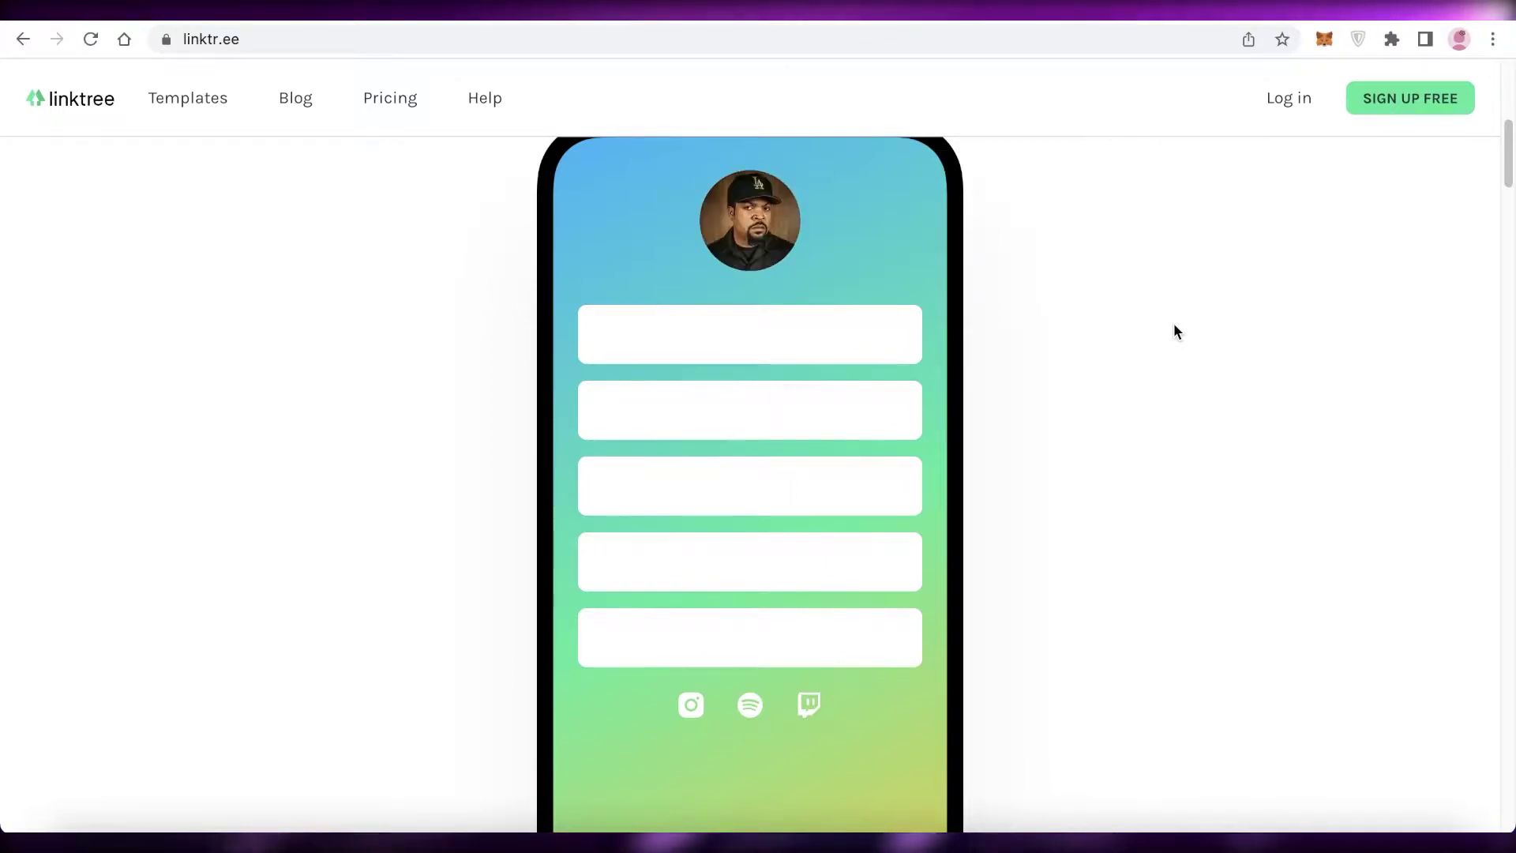
pyautogui.scroll(5, 1175, 324)
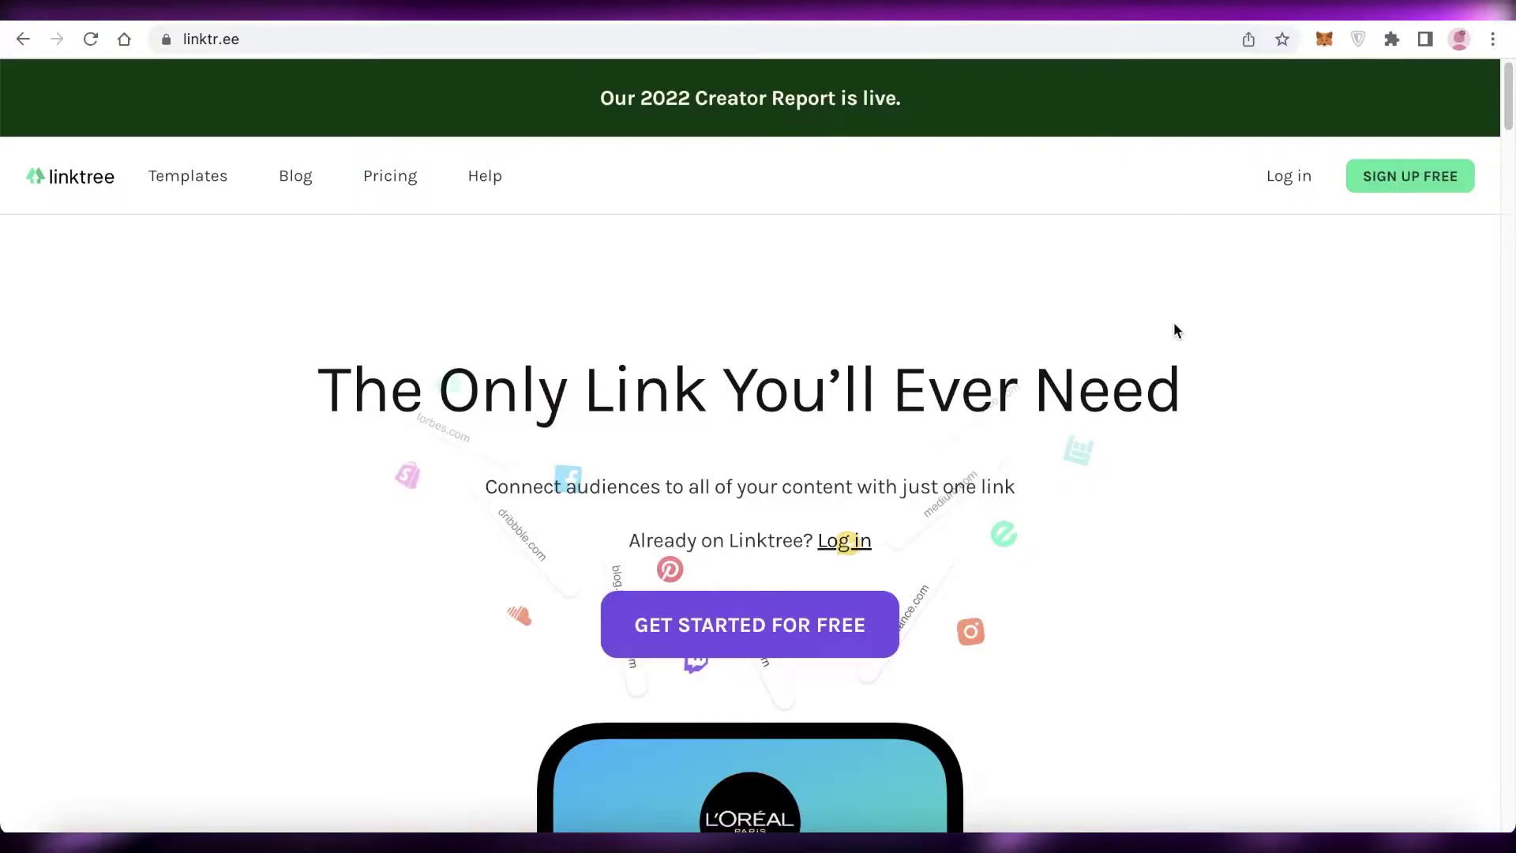
pyautogui.scroll(-1, 1169, 314)
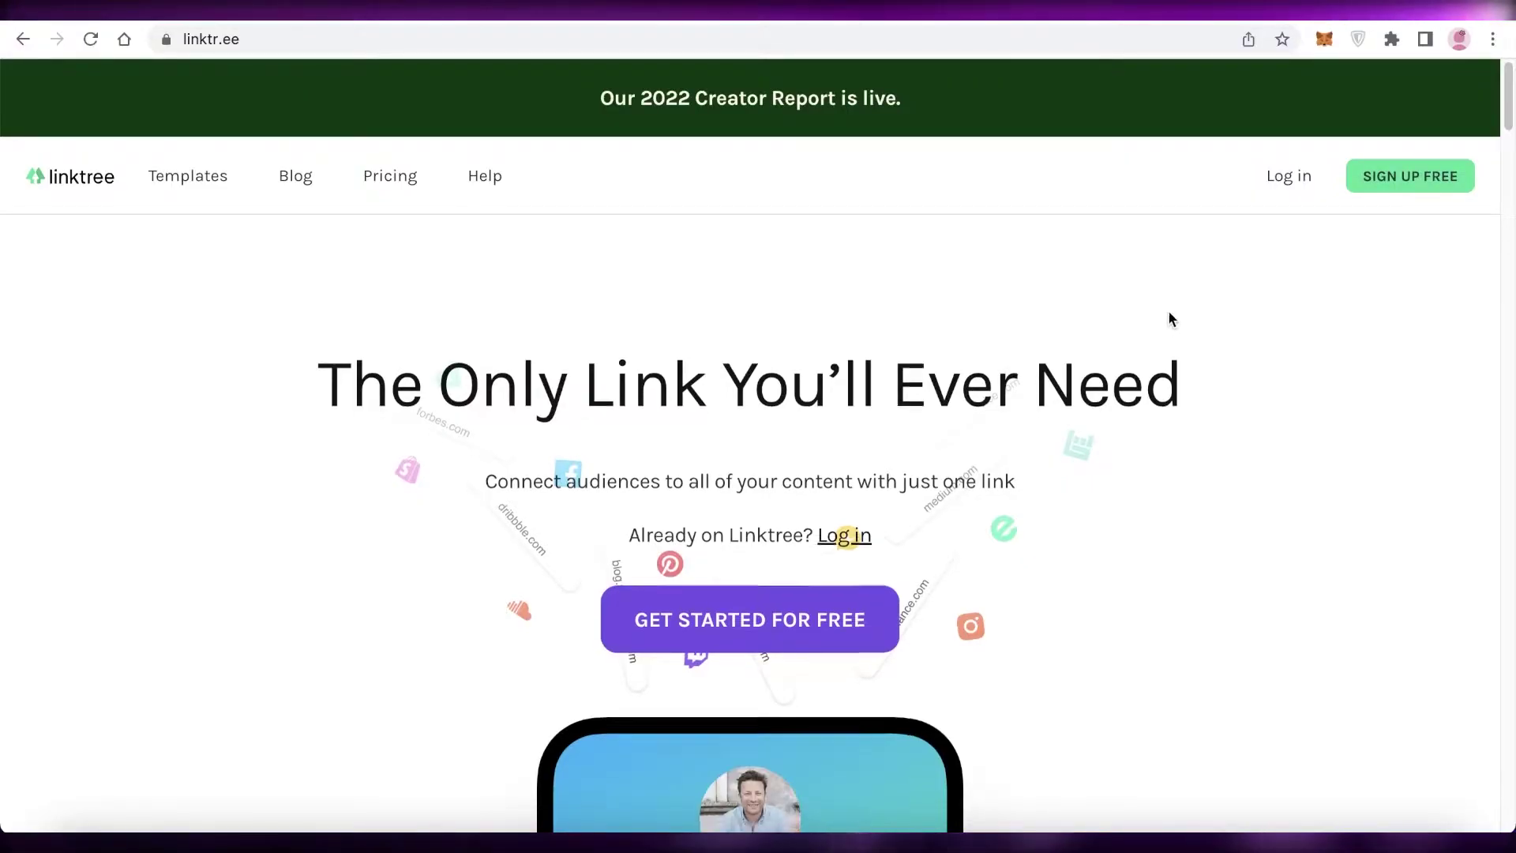
pyautogui.scroll(-10, 1169, 316)
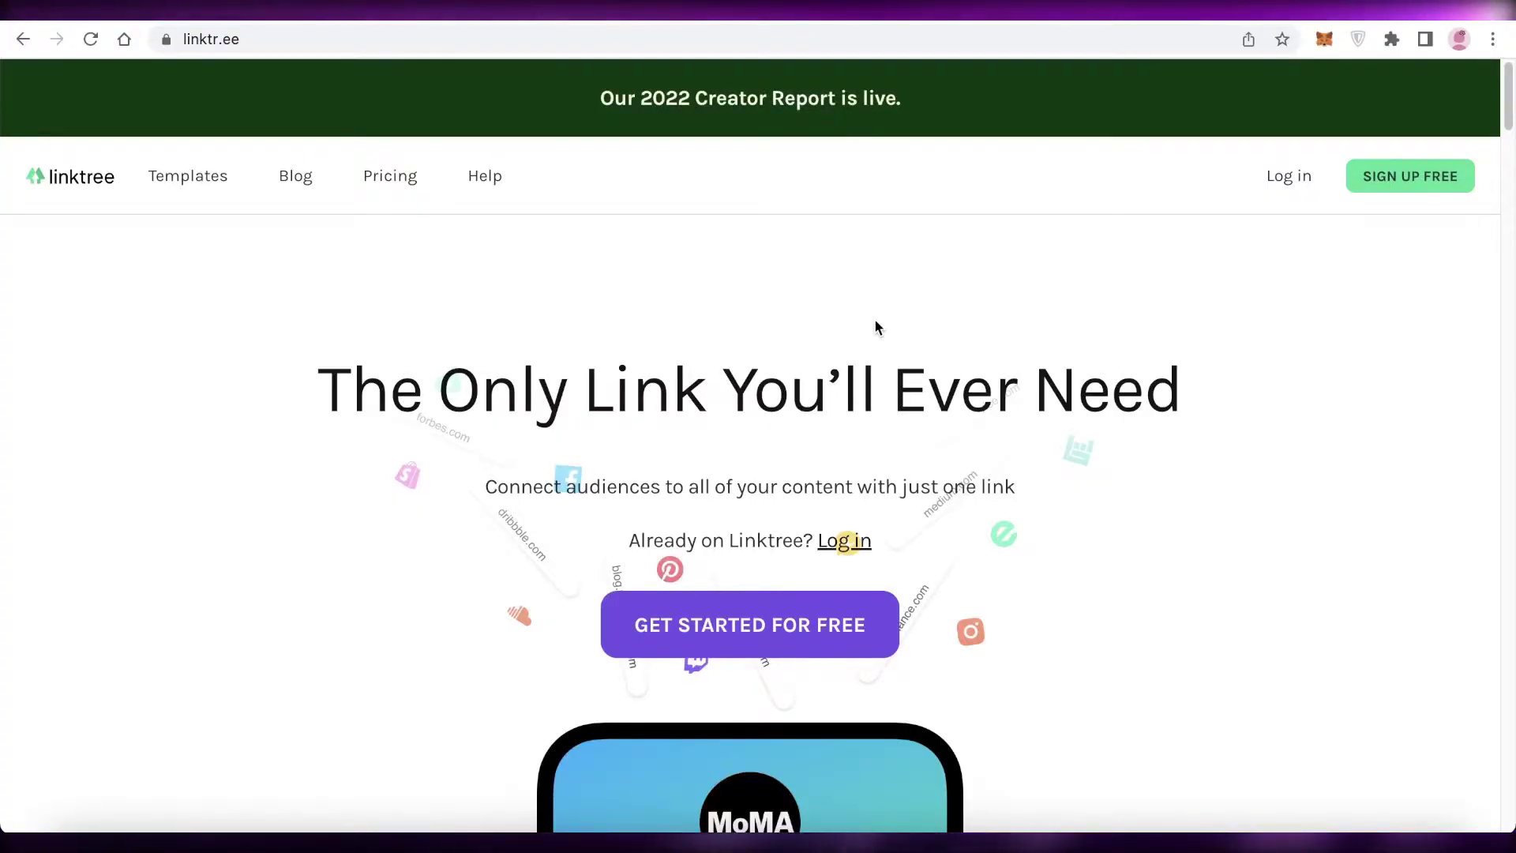
pyautogui.click(1418, 180)
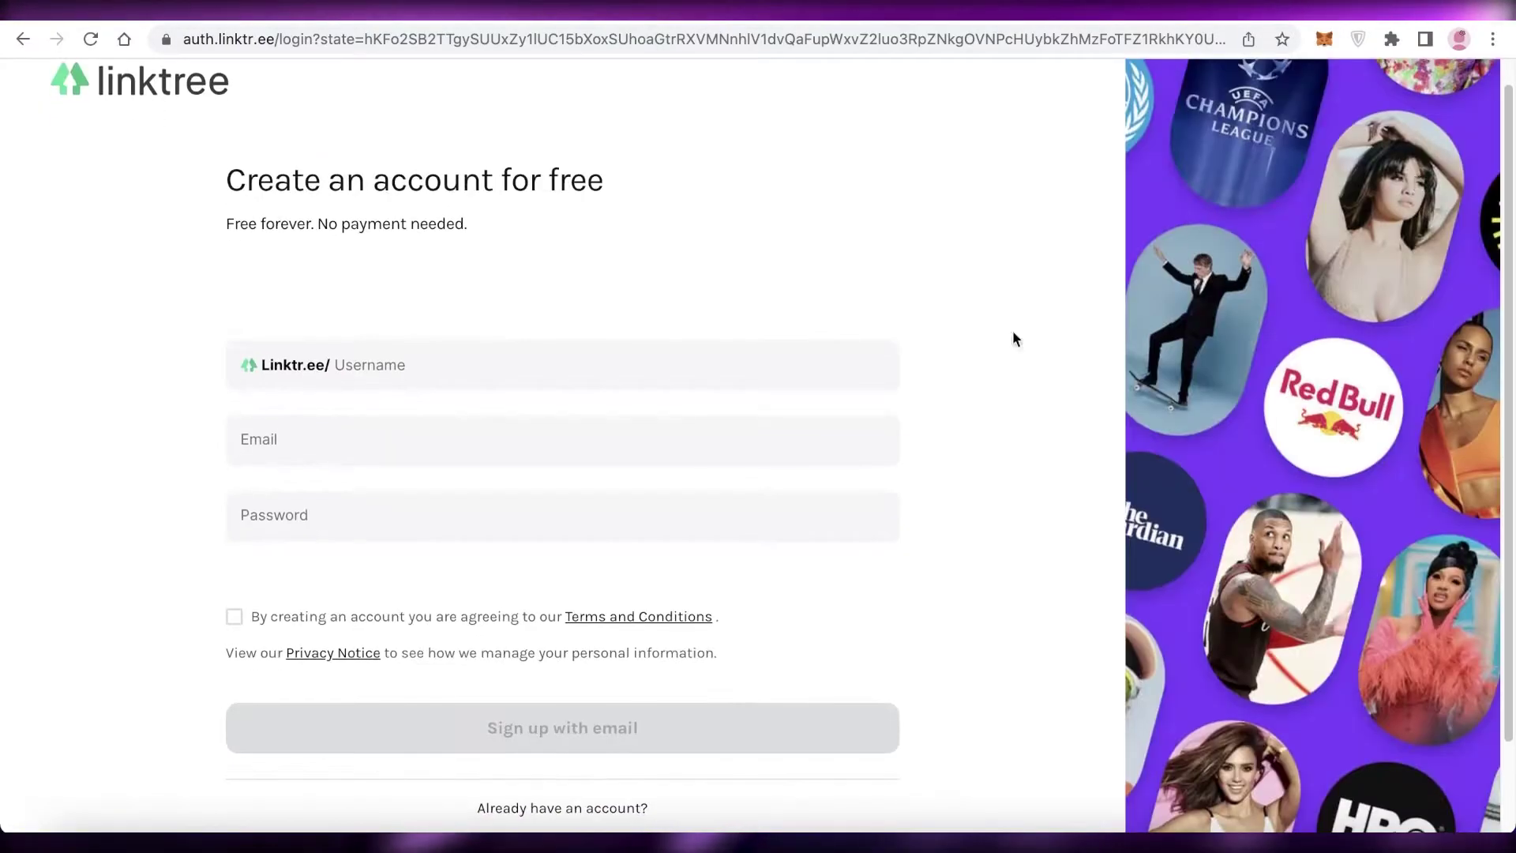
# Step: Enter a username for the new Linktree account
pyautogui.click(638, 380)
pyautogui.write('s')
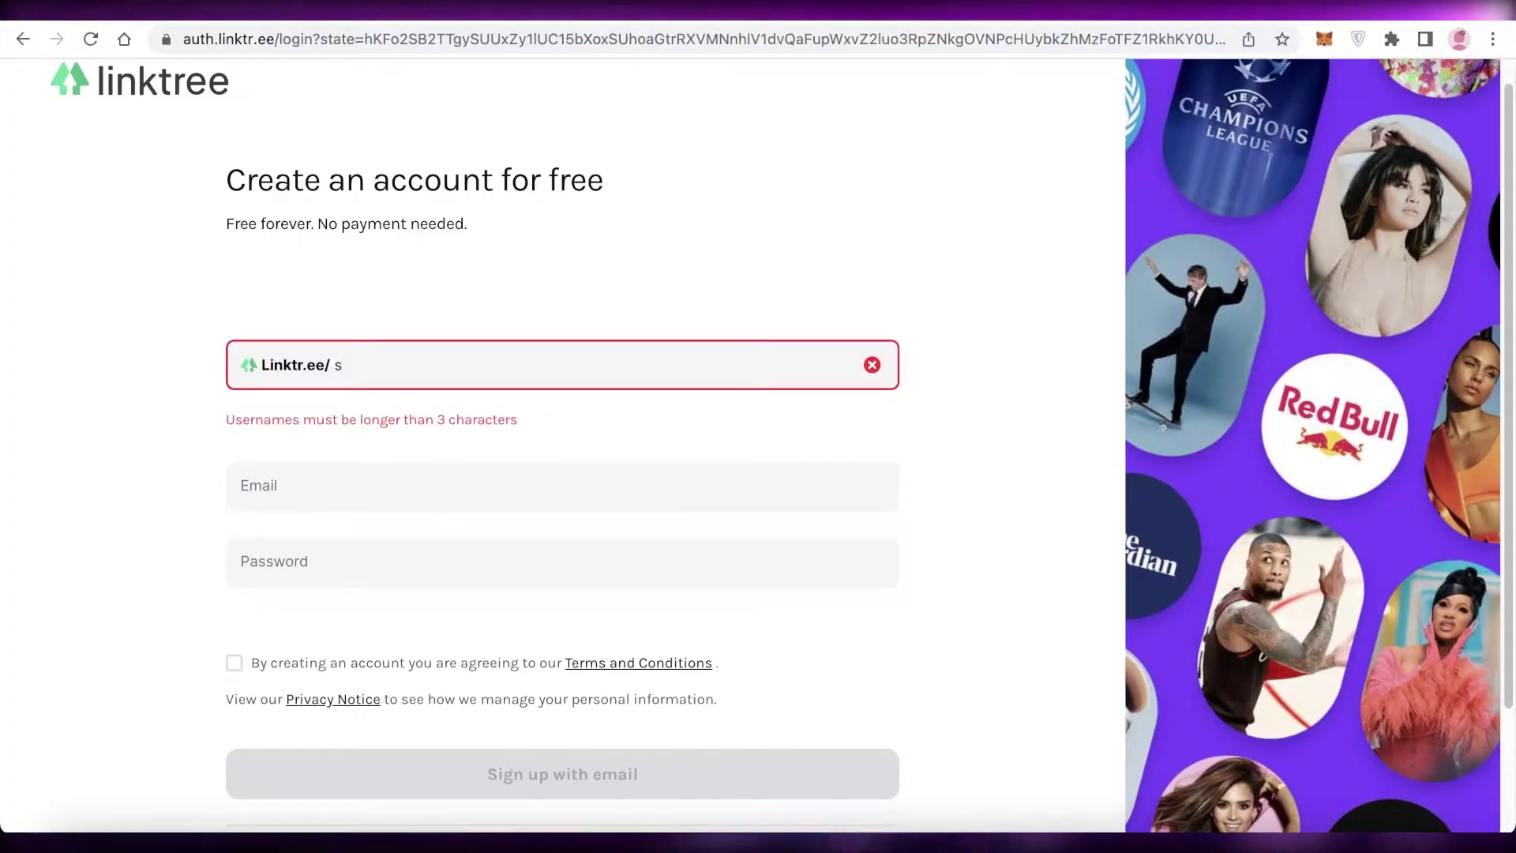
pyautogui.press('BackSpace')
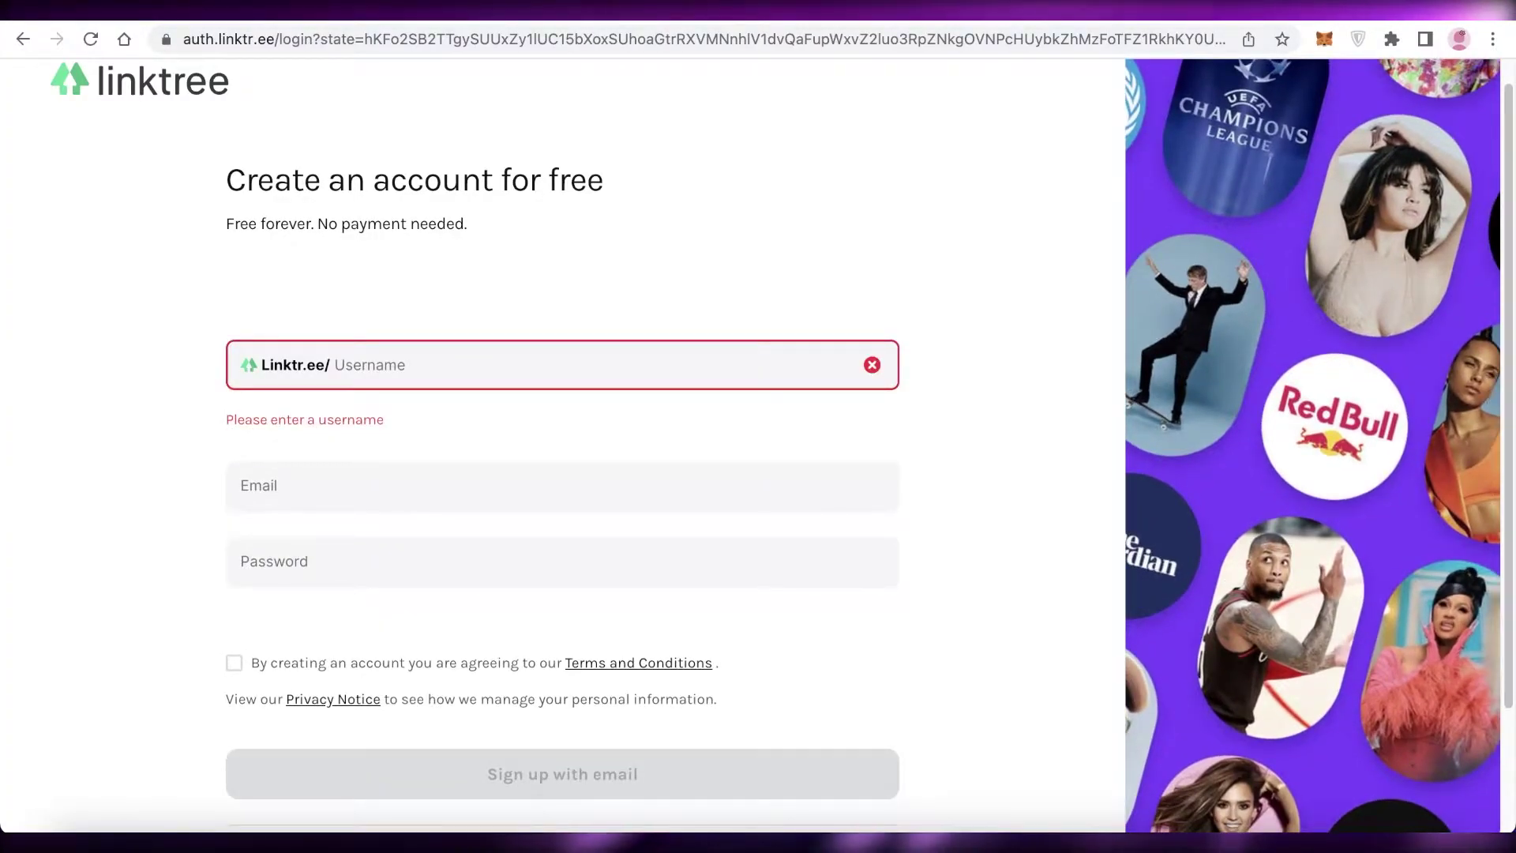
pyautogui.write('JaneDoe')
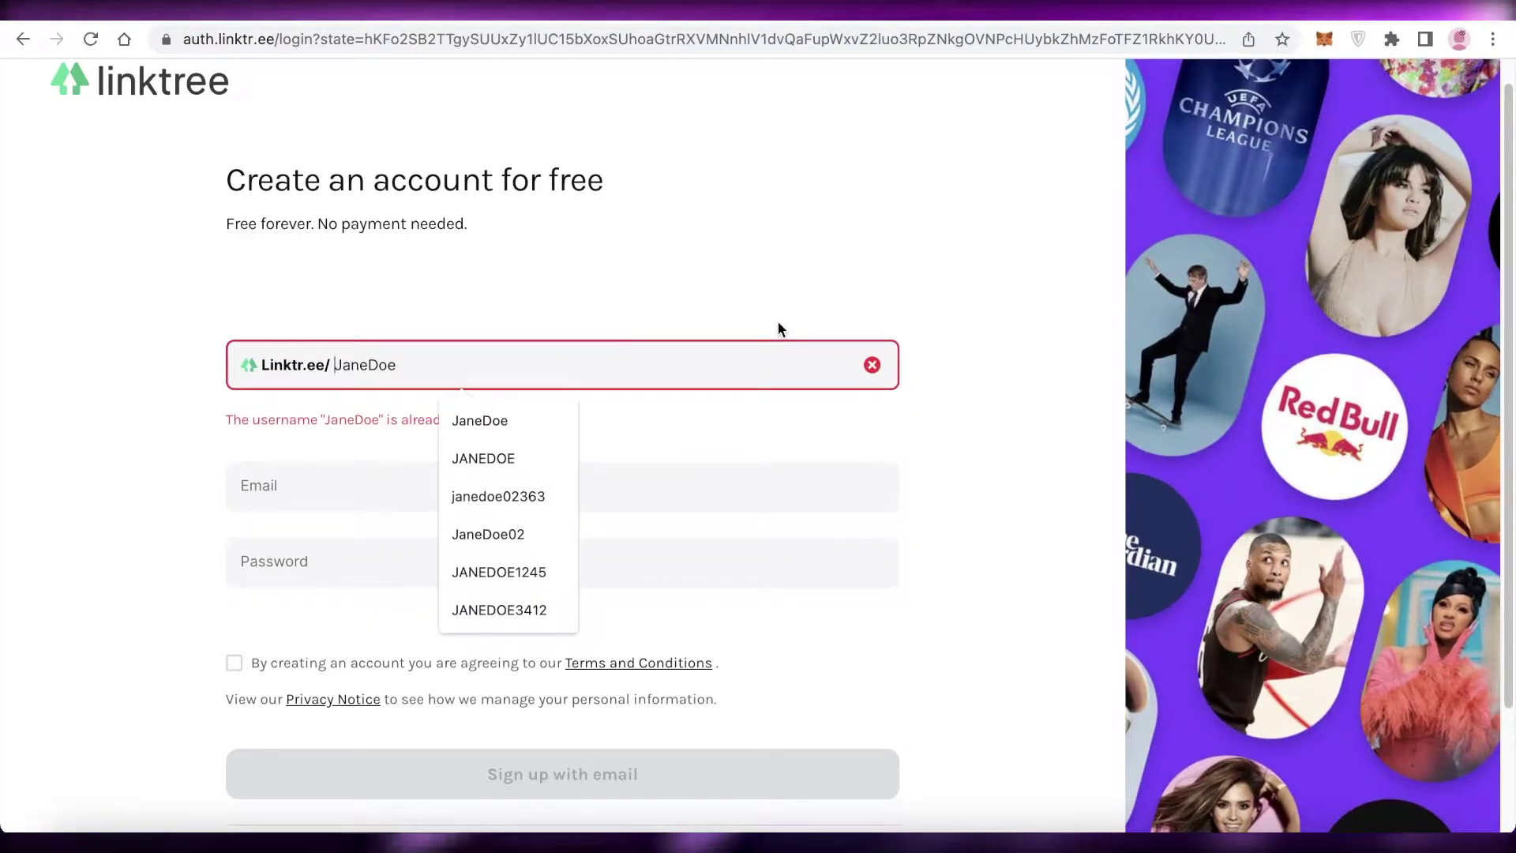
pyautogui.write('The')
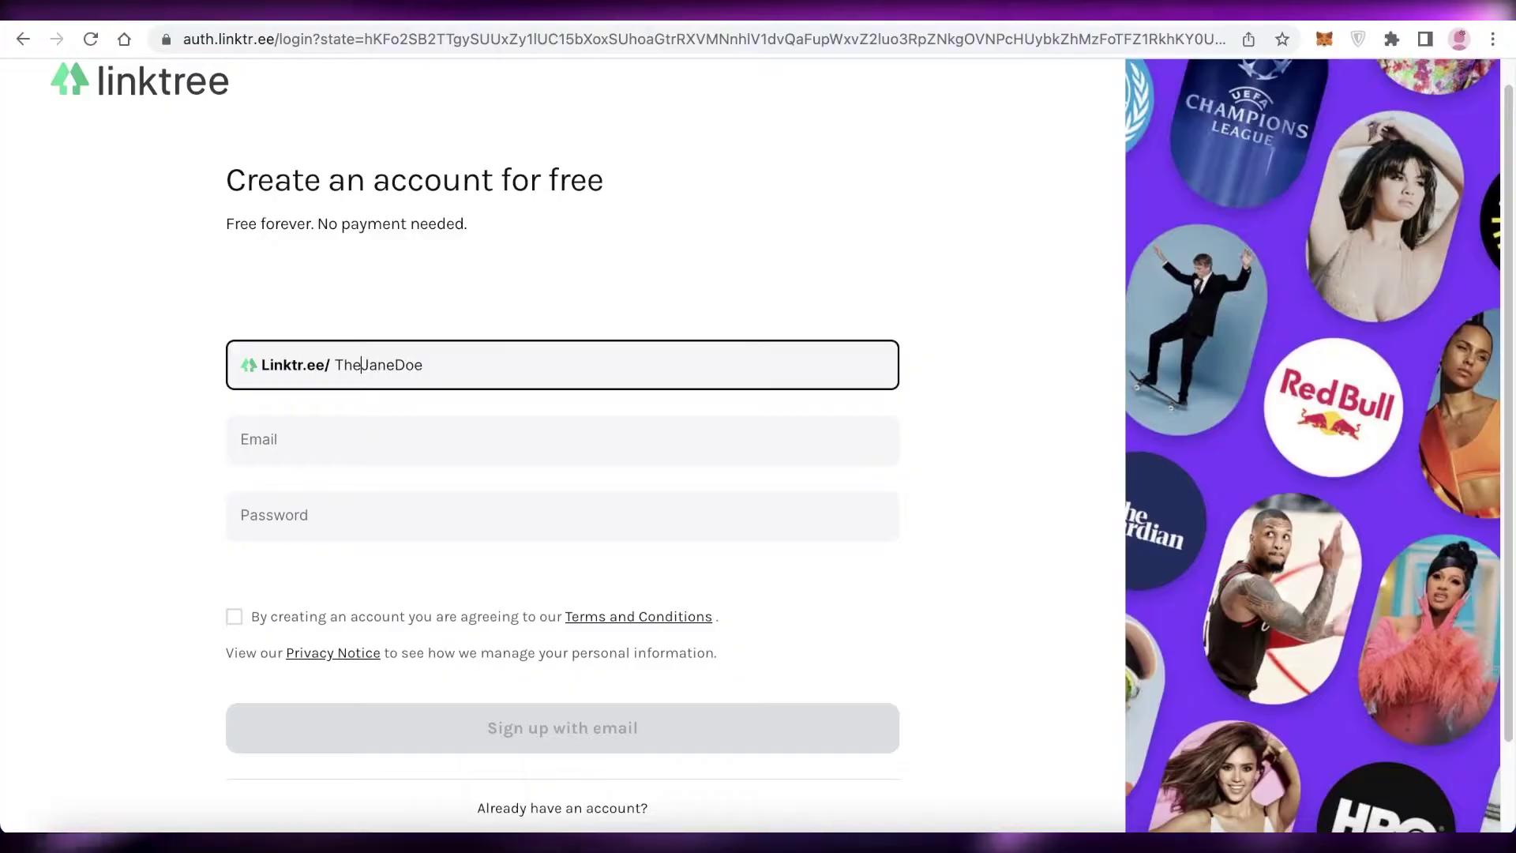
pyautogui.write('Great')
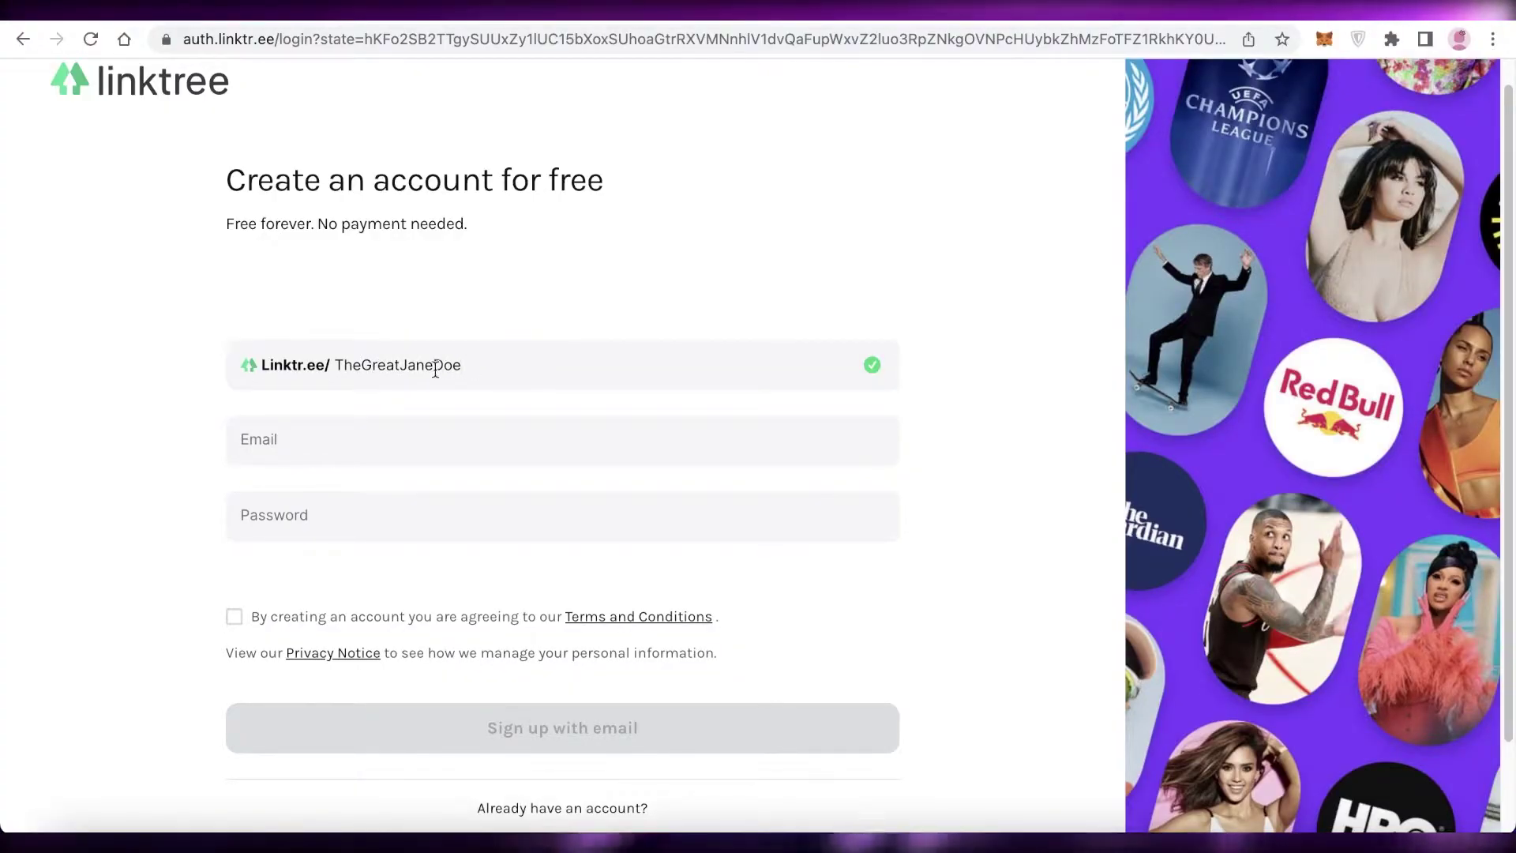
# Step: Fill in the account e-mail address and a password
pyautogui.click(359, 446)
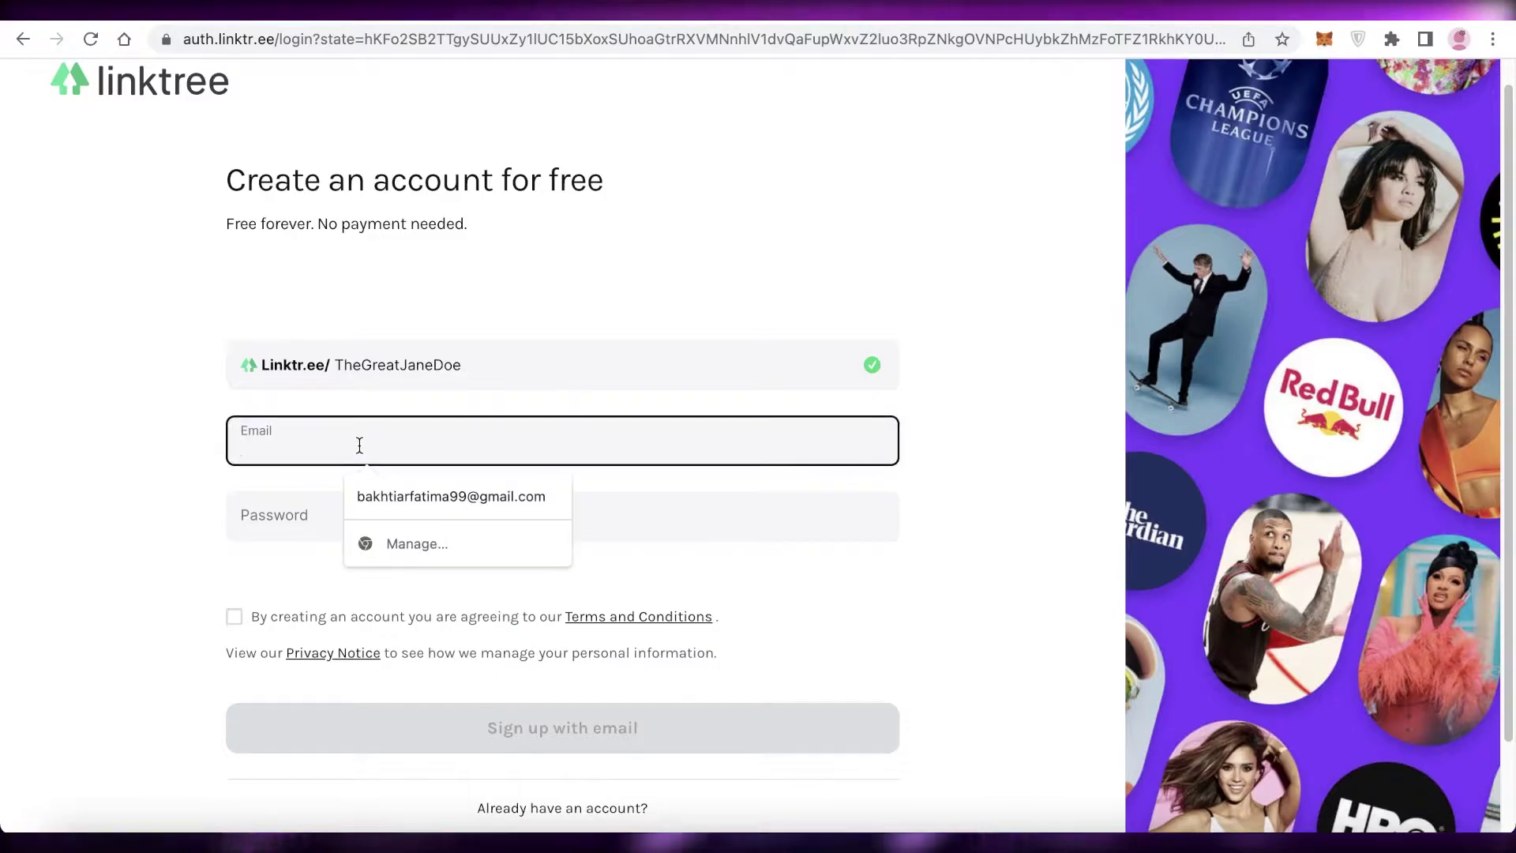
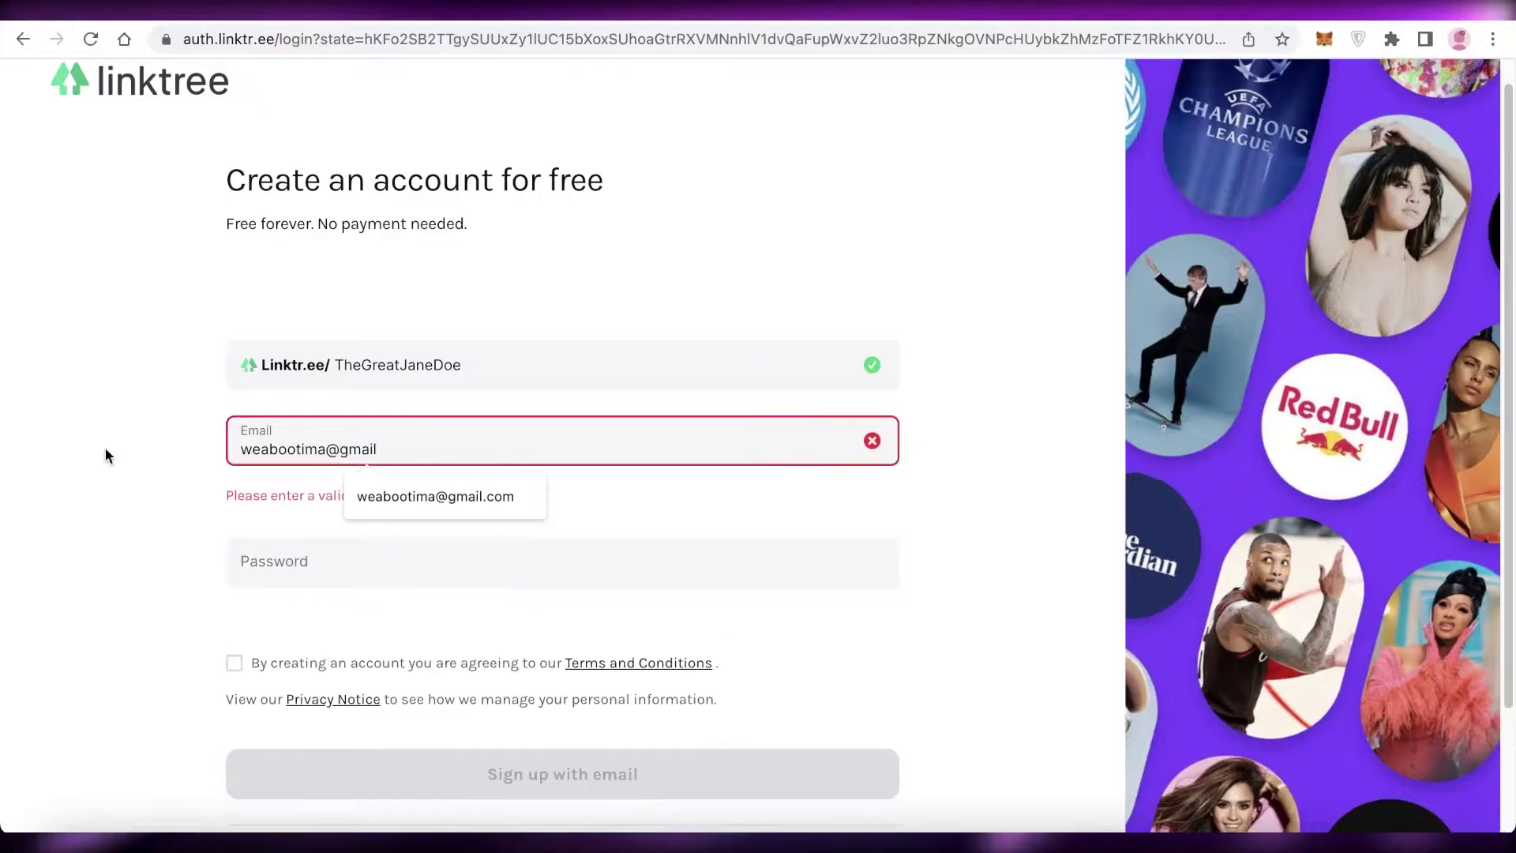
pyautogui.click(403, 498)
pyautogui.click(372, 521)
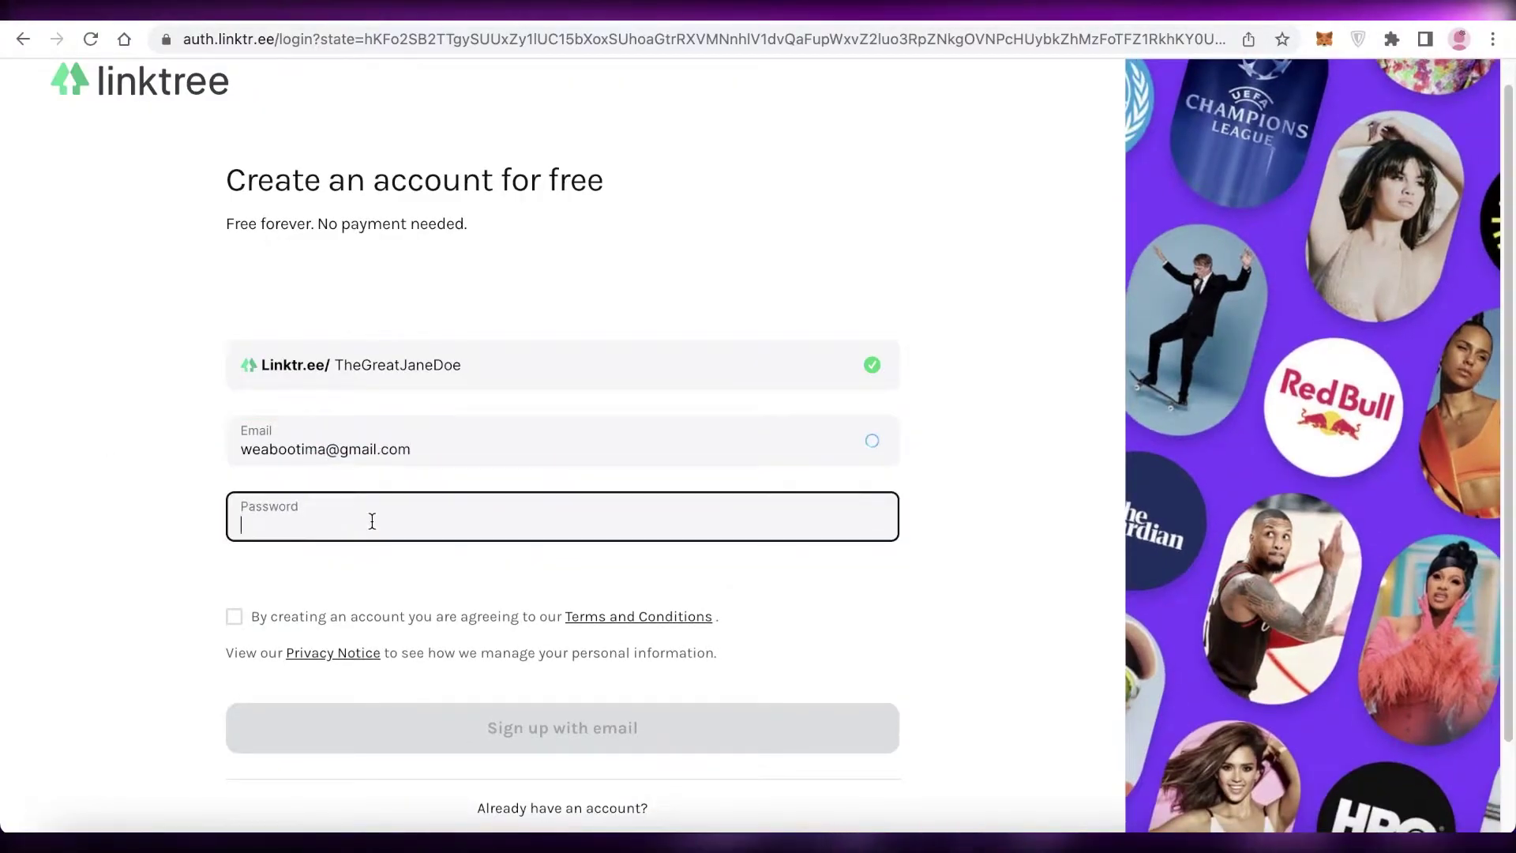
pyautogui.write('•••')
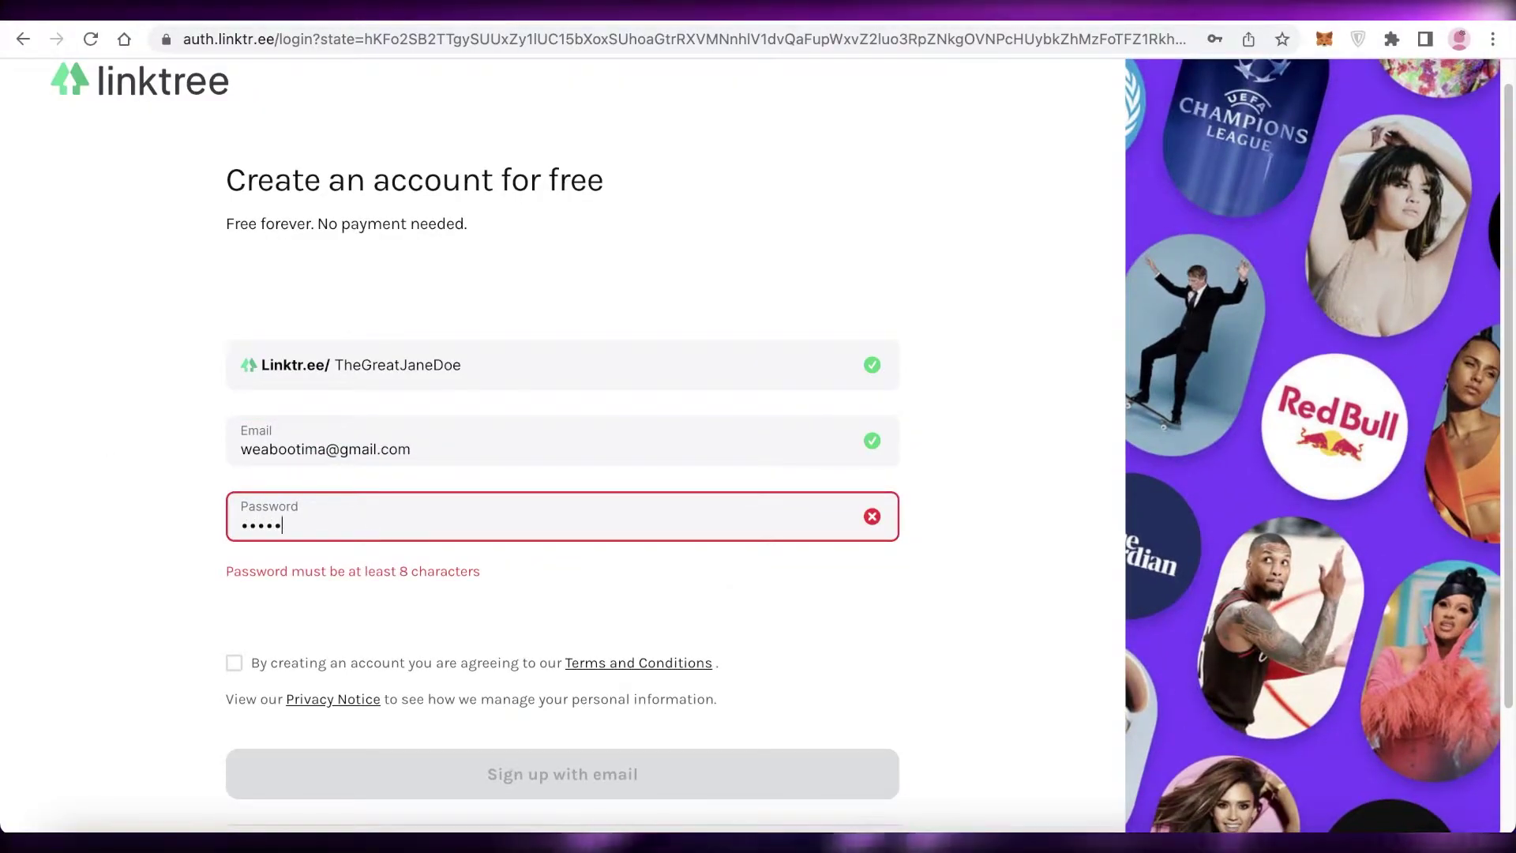
pyautogui.write('••••••')
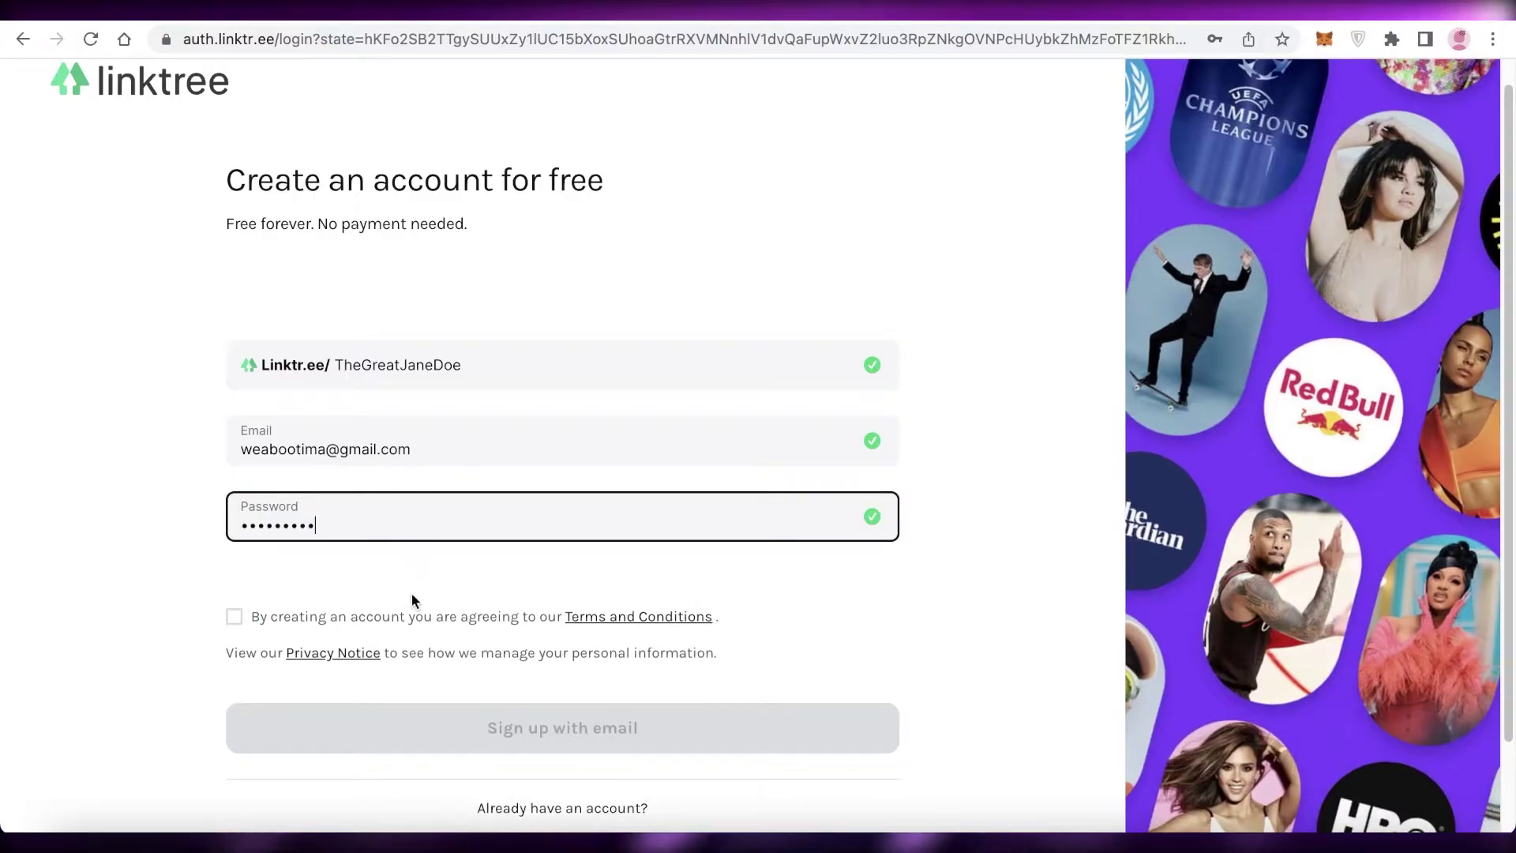
# Step: Accept the terms and conditions and submit the sign-up form
pyautogui.click(420, 612)
pyautogui.scroll(-2, 421, 610)
pyautogui.scroll(-2, 422, 615)
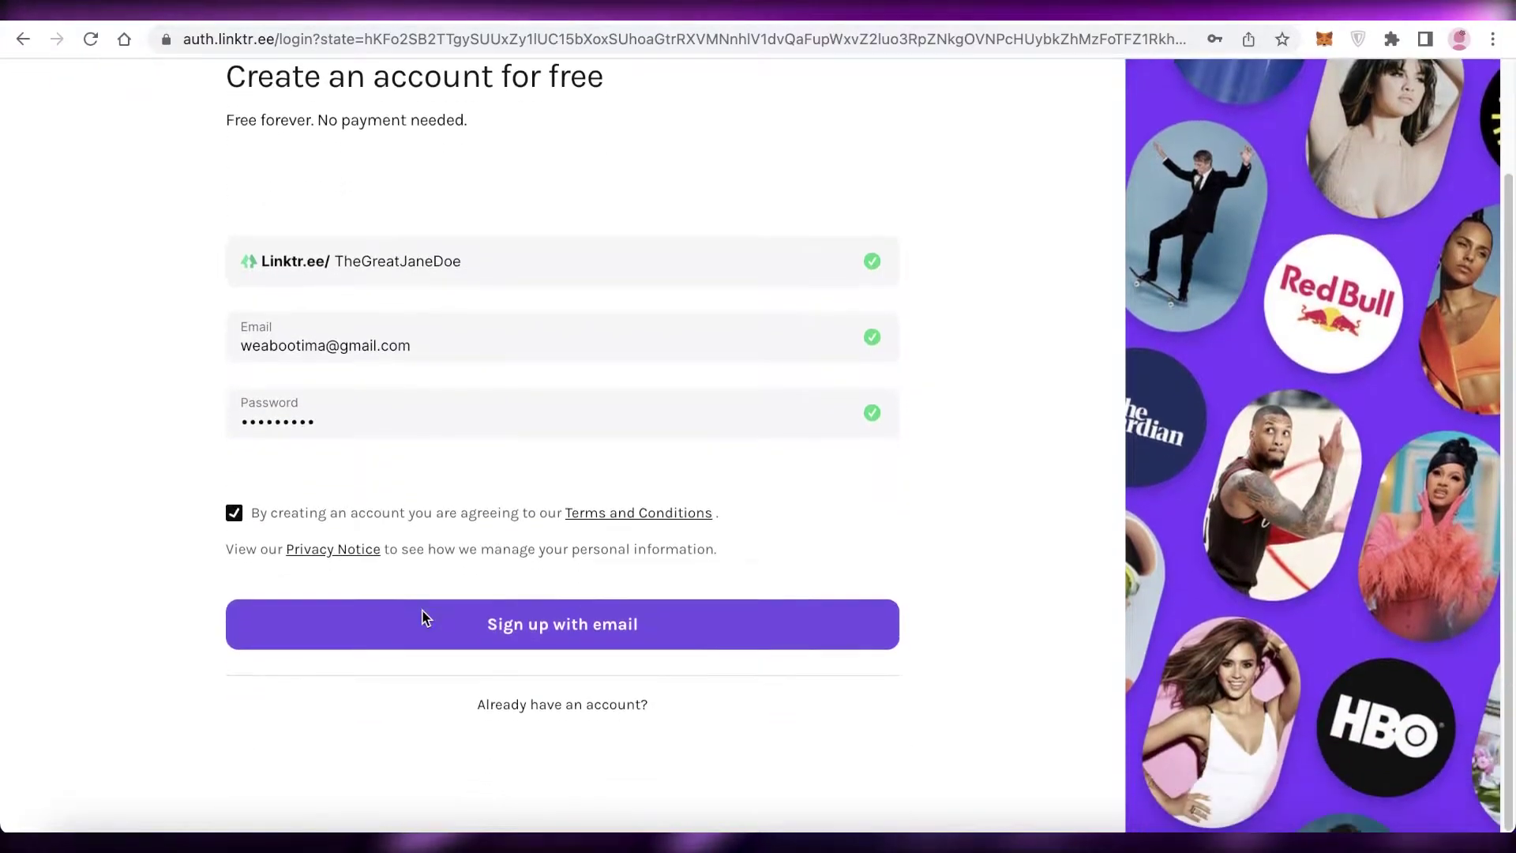
pyautogui.click(541, 630)
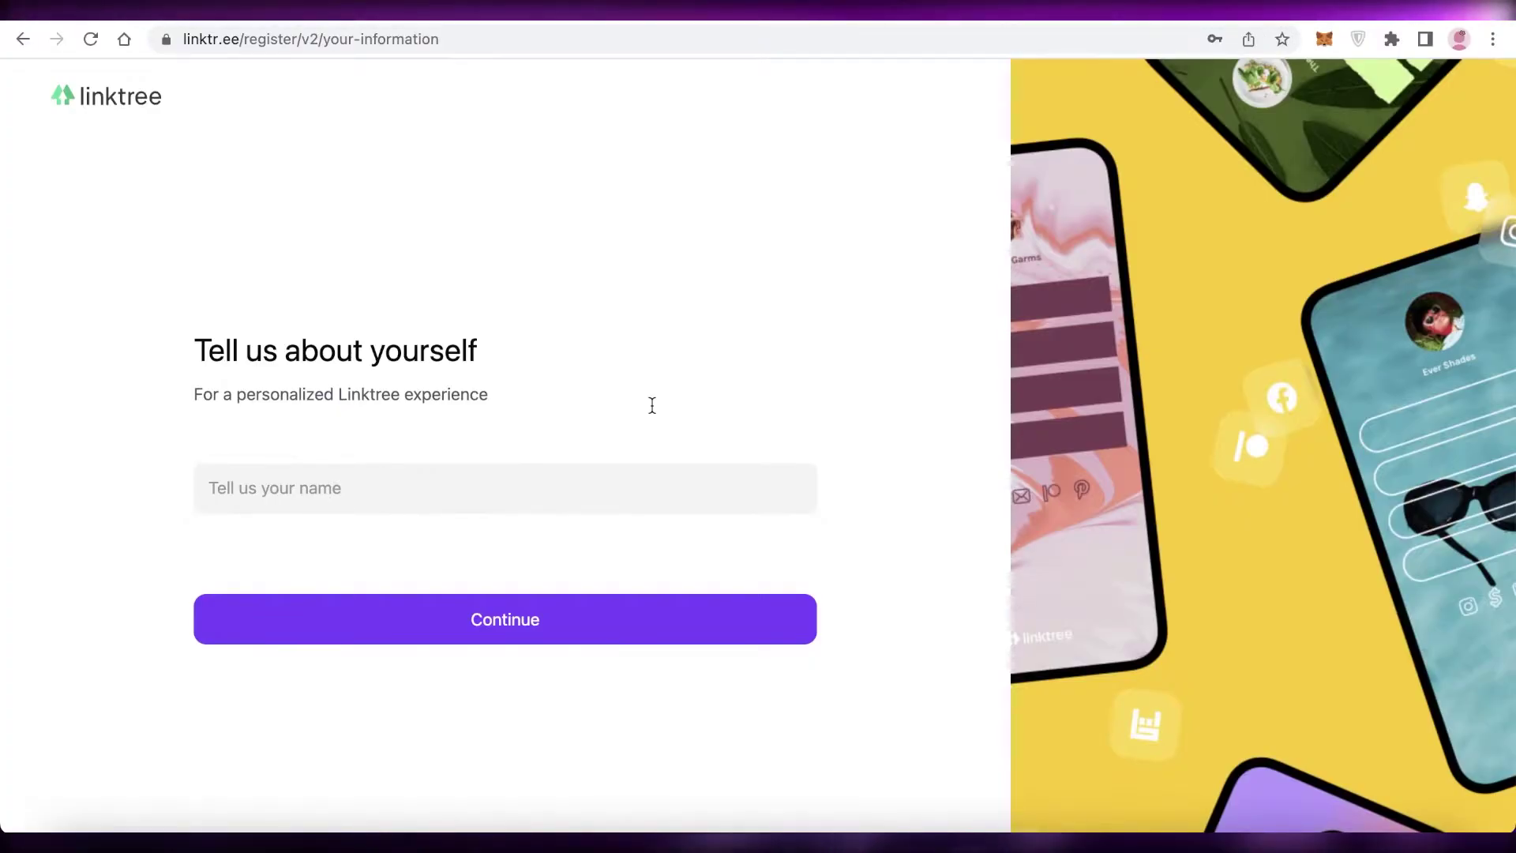
# Step: Enter the profile owner's name and continue to the category choices
pyautogui.click(586, 469)
pyautogui.write('A')
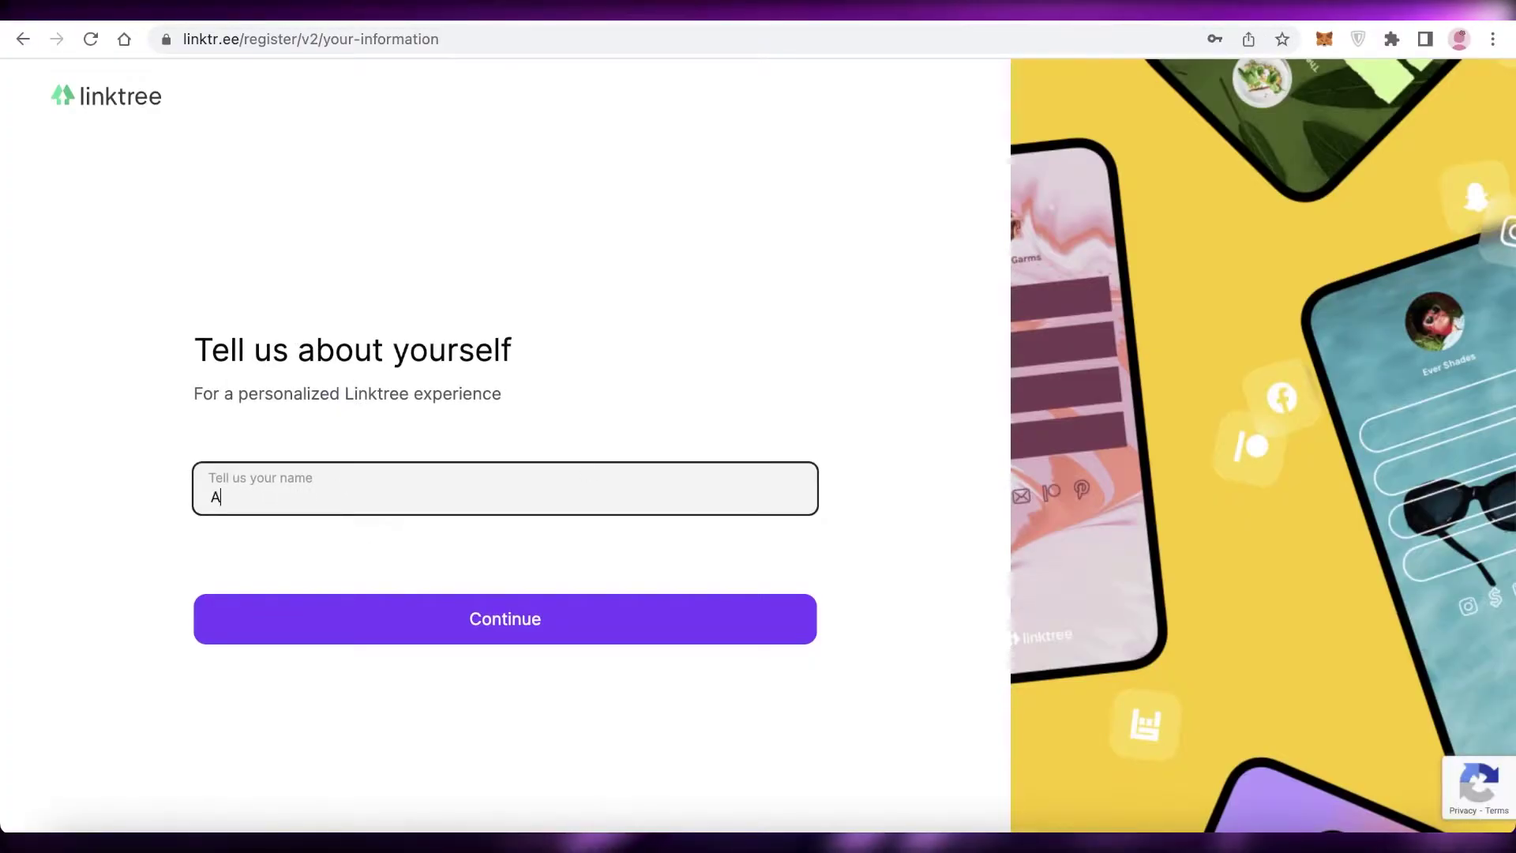
pyautogui.write('Doe')
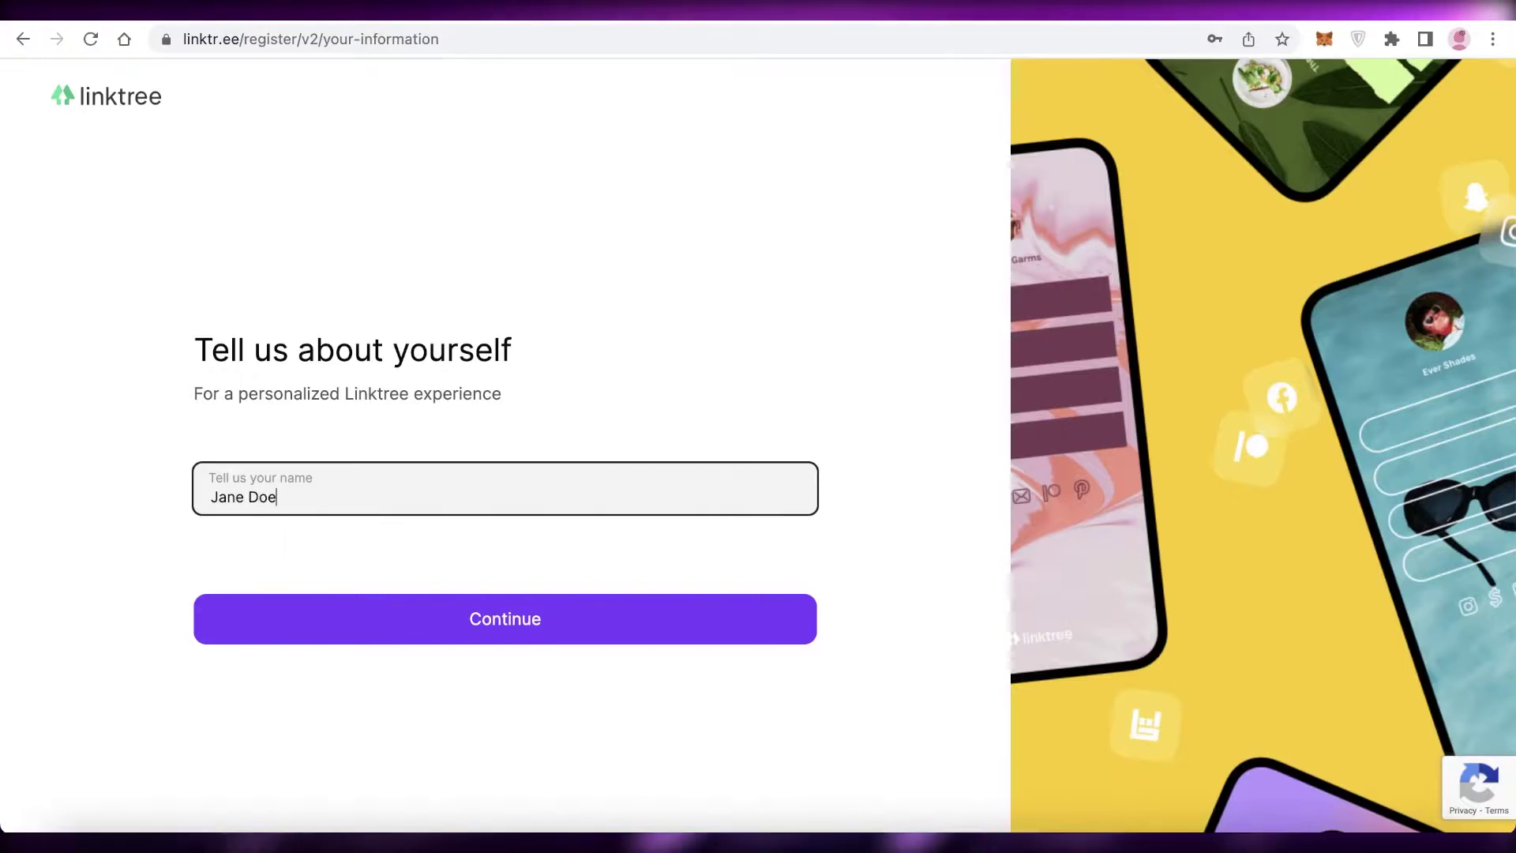
pyautogui.click(627, 619)
# Step: Choose the Creative category with the Designer subcategory and submit
pyautogui.scroll(-2, 513, 533)
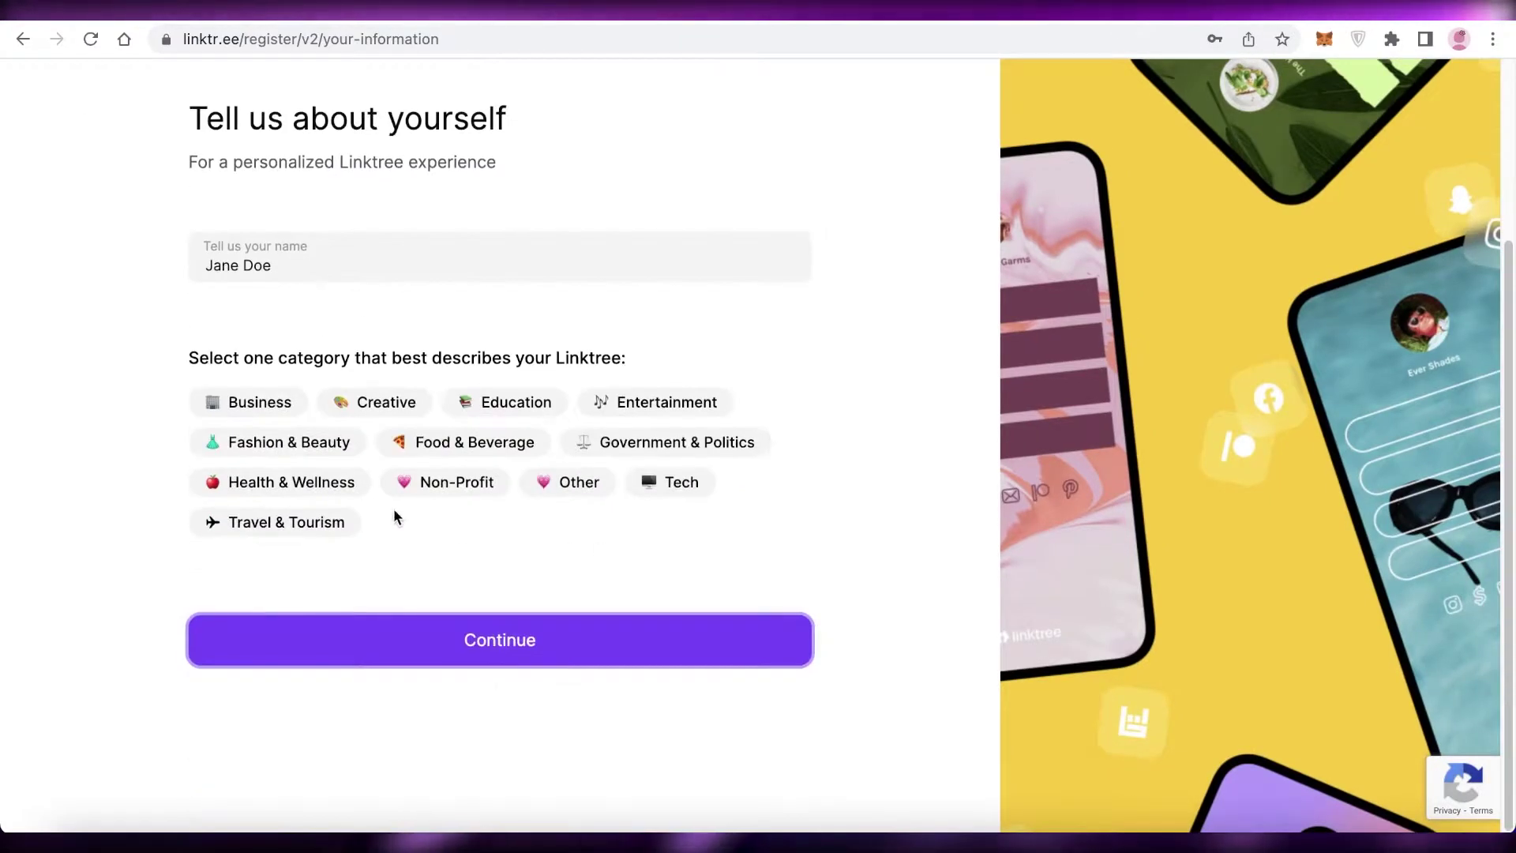
pyautogui.click(385, 403)
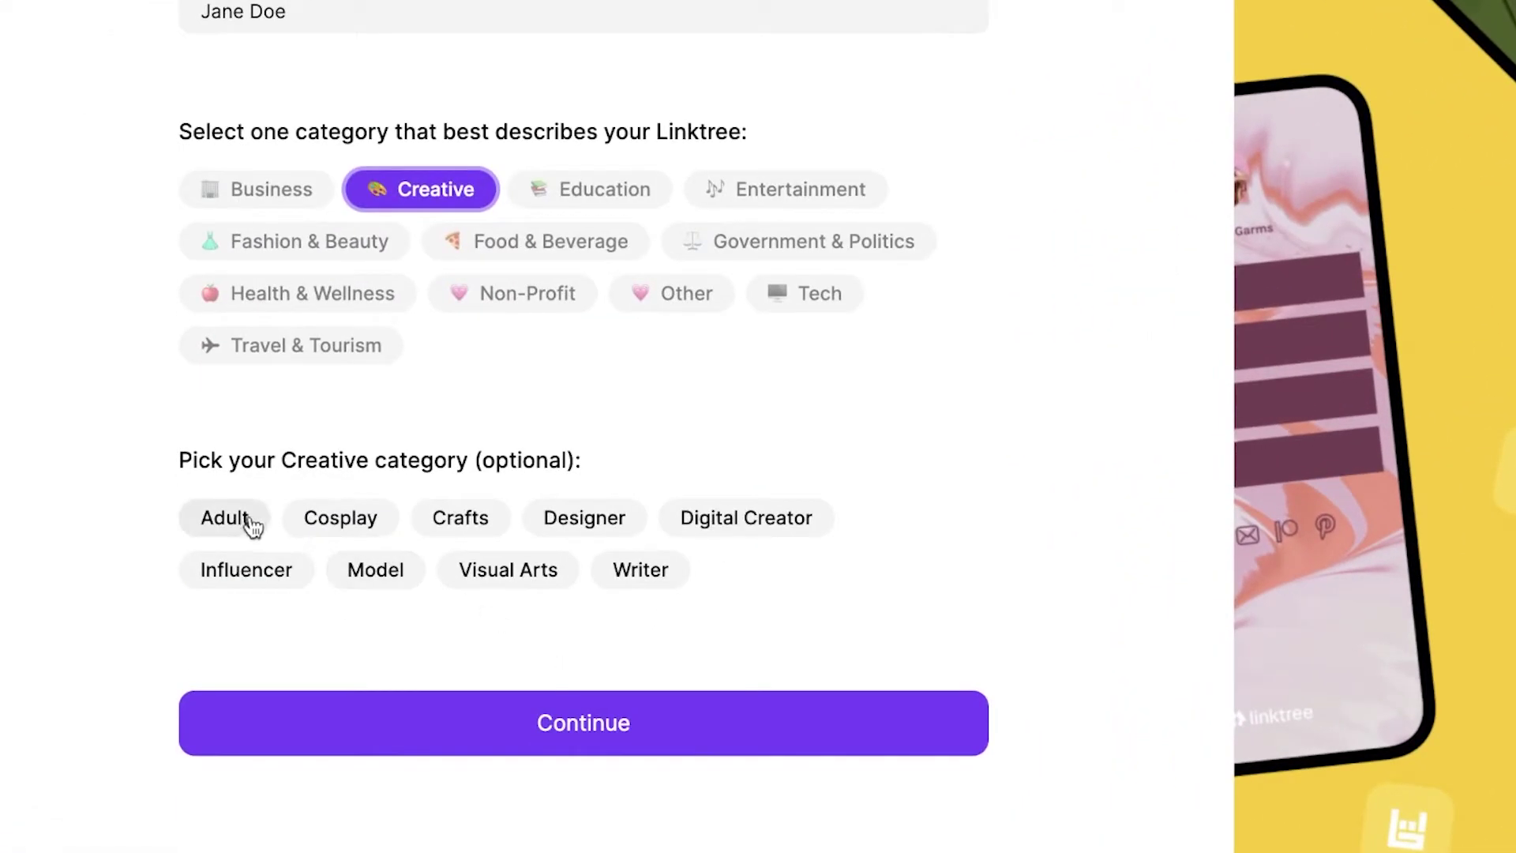
pyautogui.click(584, 517)
pyautogui.click(565, 720)
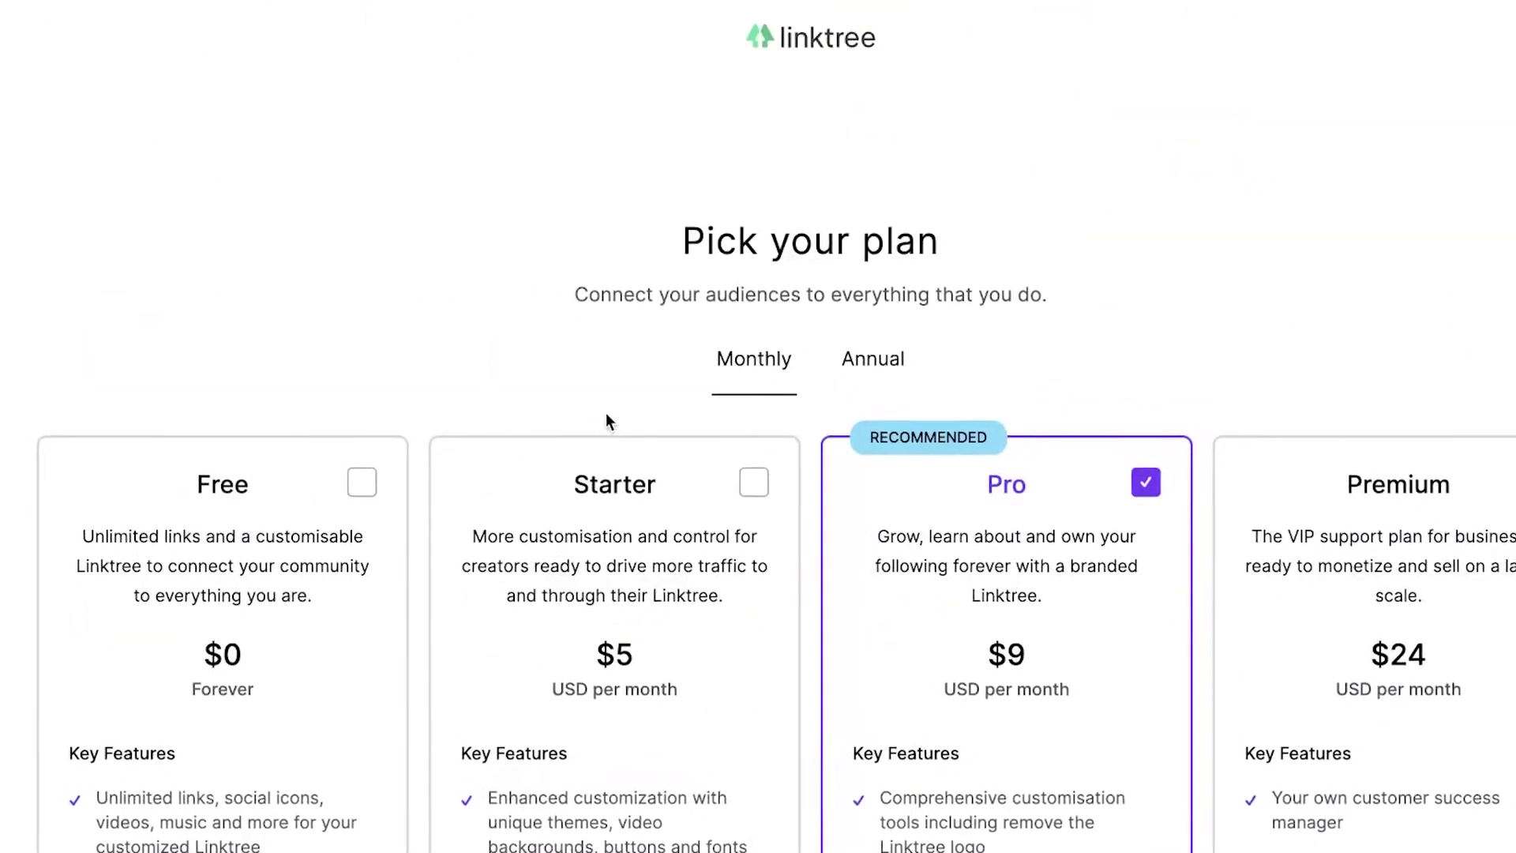
# Step: Select the Free plan and sign up for it
pyautogui.click(243, 480)
pyautogui.scroll(-8, 245, 345)
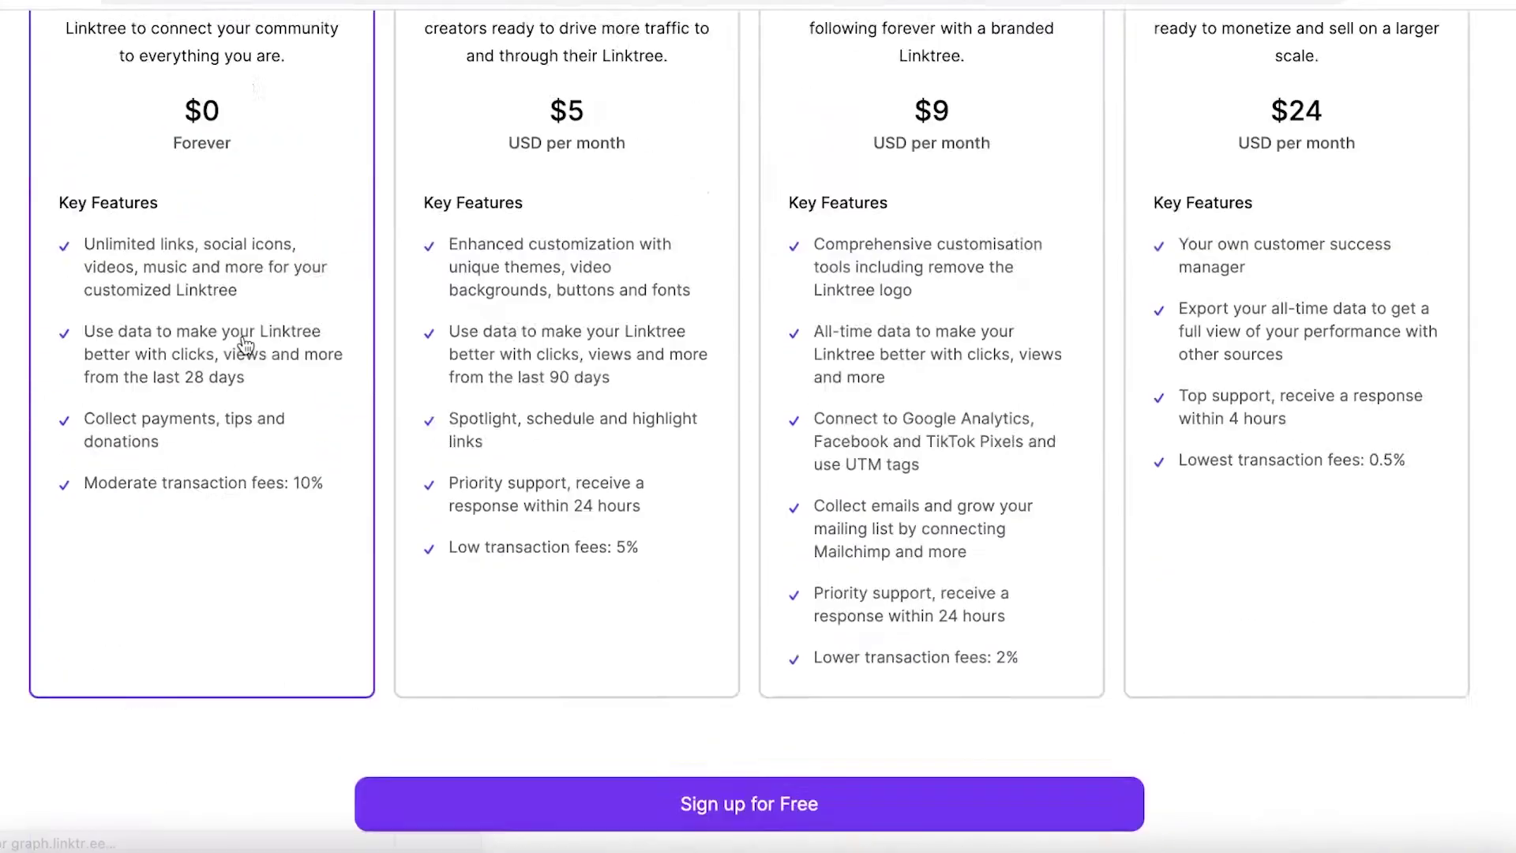
pyautogui.click(596, 683)
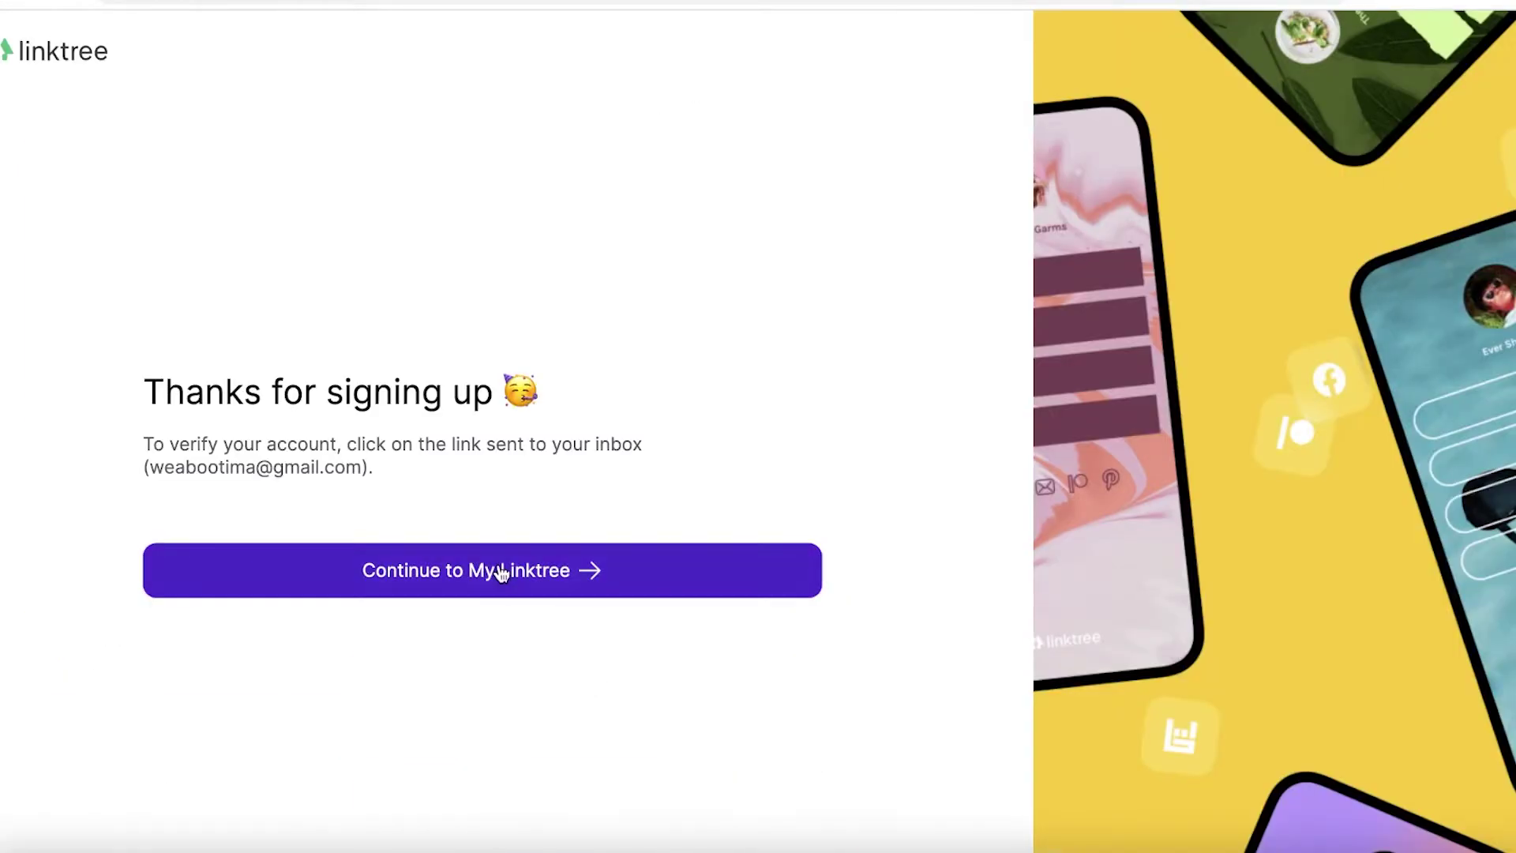
# Step: Continue to the dashboard, view the public profile page, then close it
pyautogui.click(502, 575)
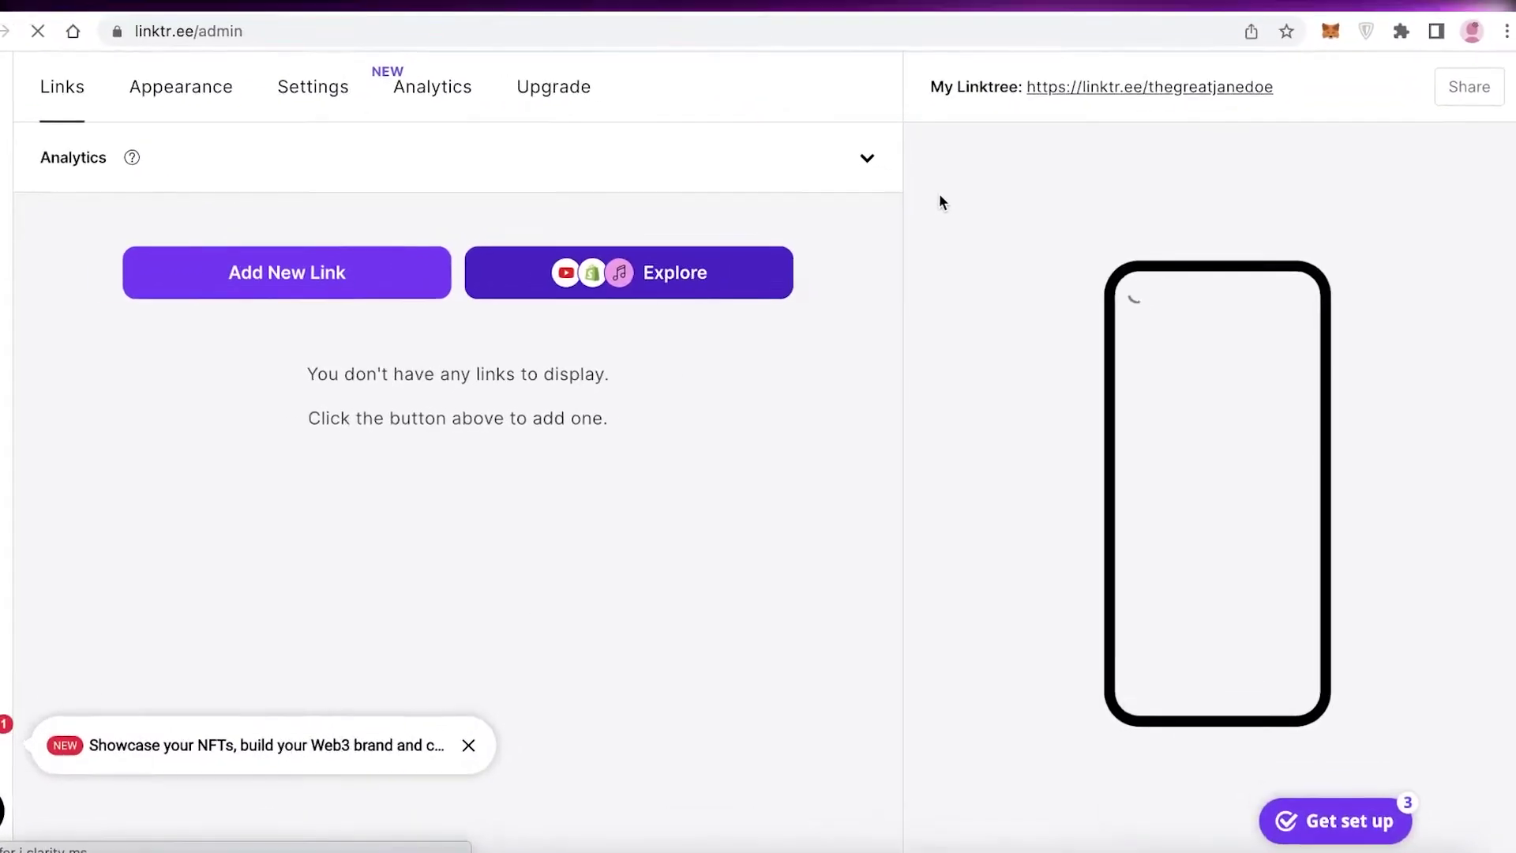
pyautogui.click(1140, 92)
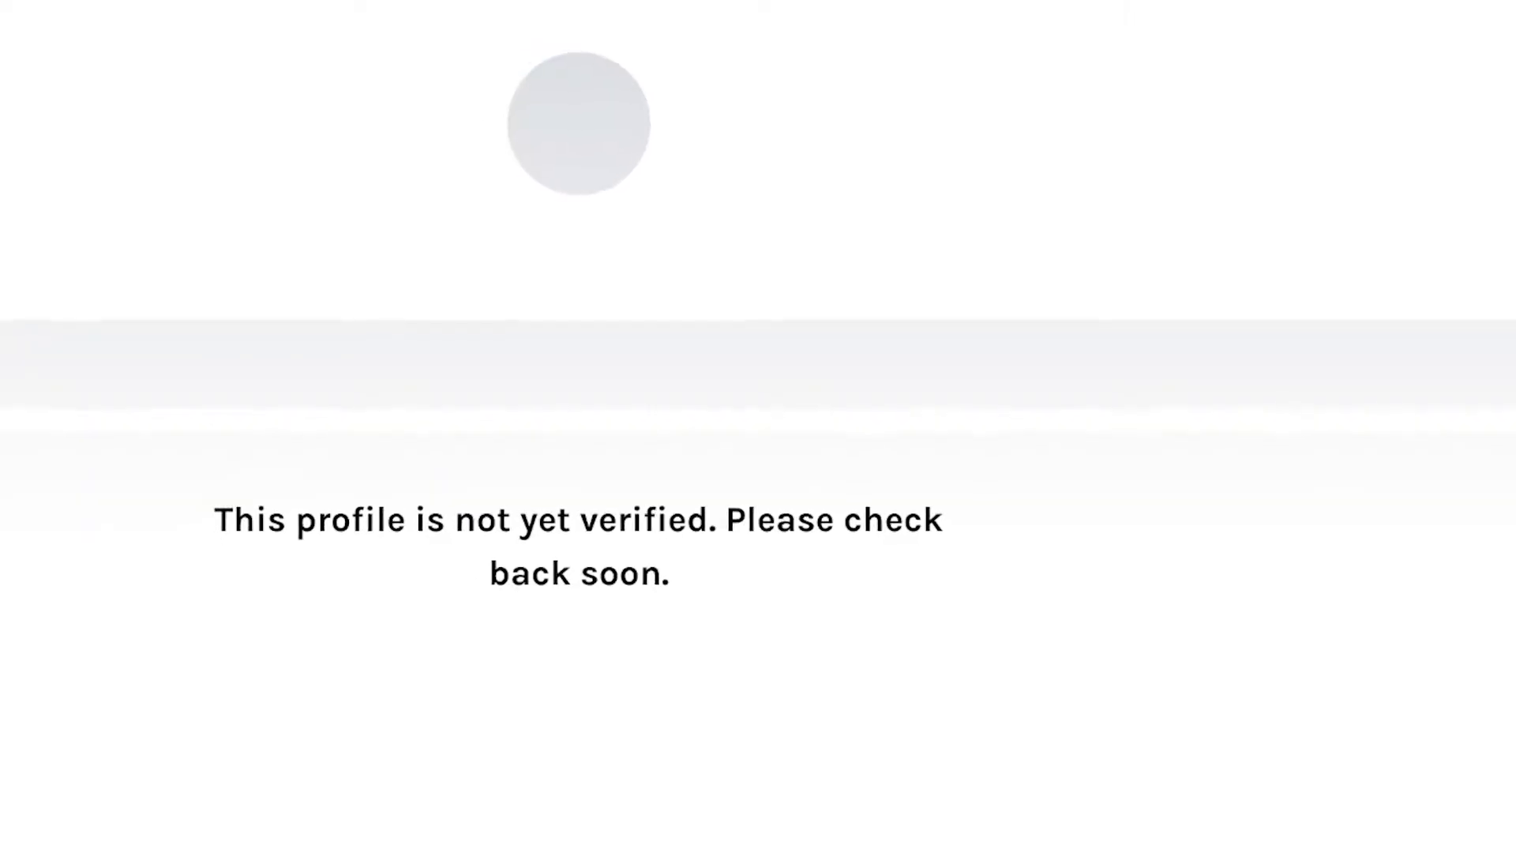
pyautogui.hotkey('ctrl', 'w')
# Step: Go to Gmail in a new tab and verify the account from Linktree's verification email
pyautogui.hotkey('ctrl', 't')
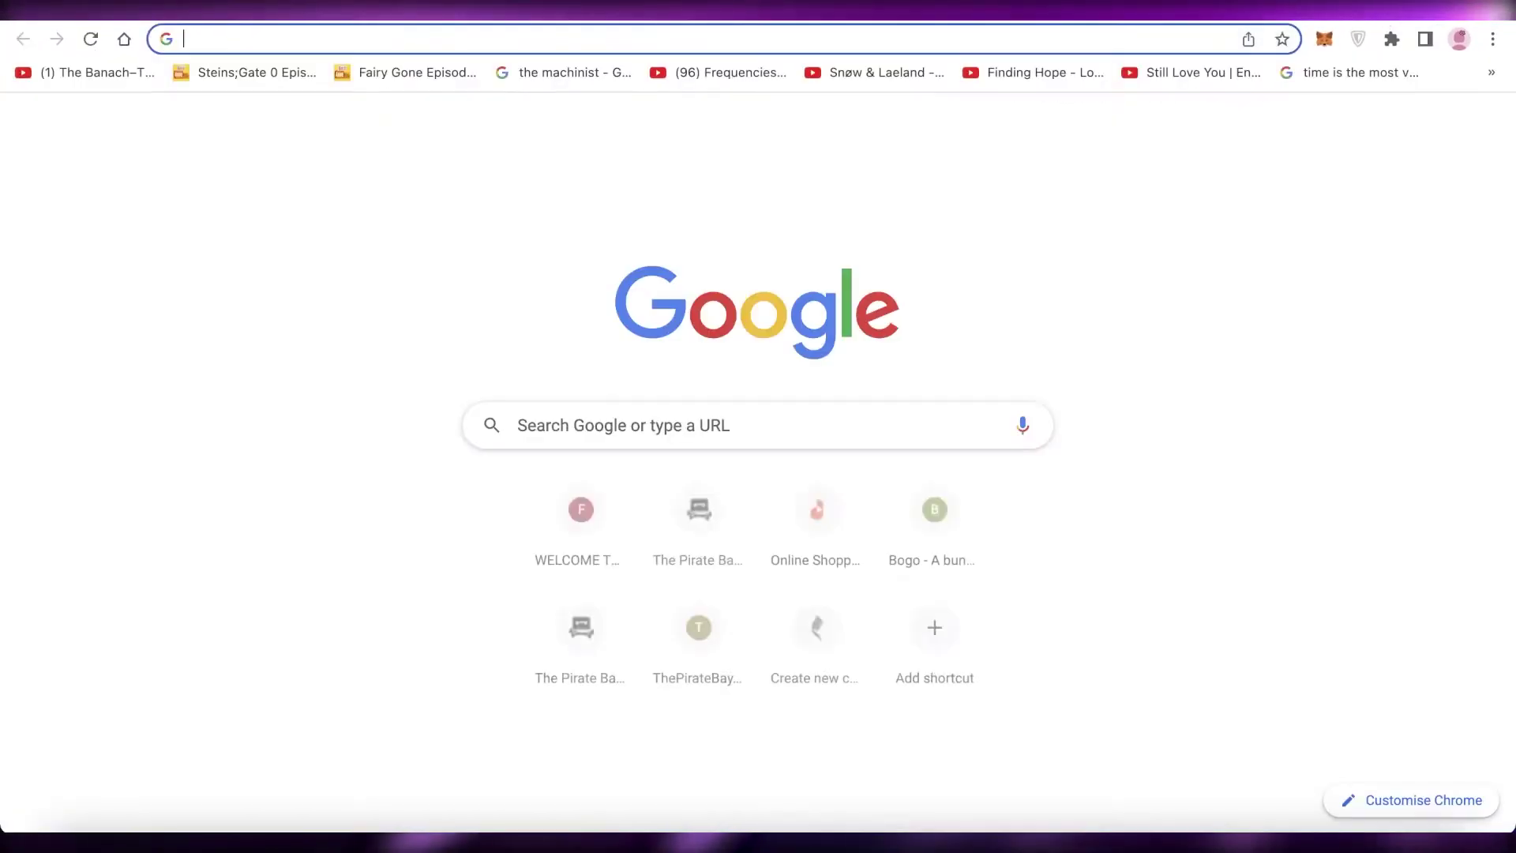
pyautogui.write('w')
pyautogui.press('BackSpace')
pyautogui.press('BackSpace')
pyautogui.write('gma')
pyautogui.press('Return')
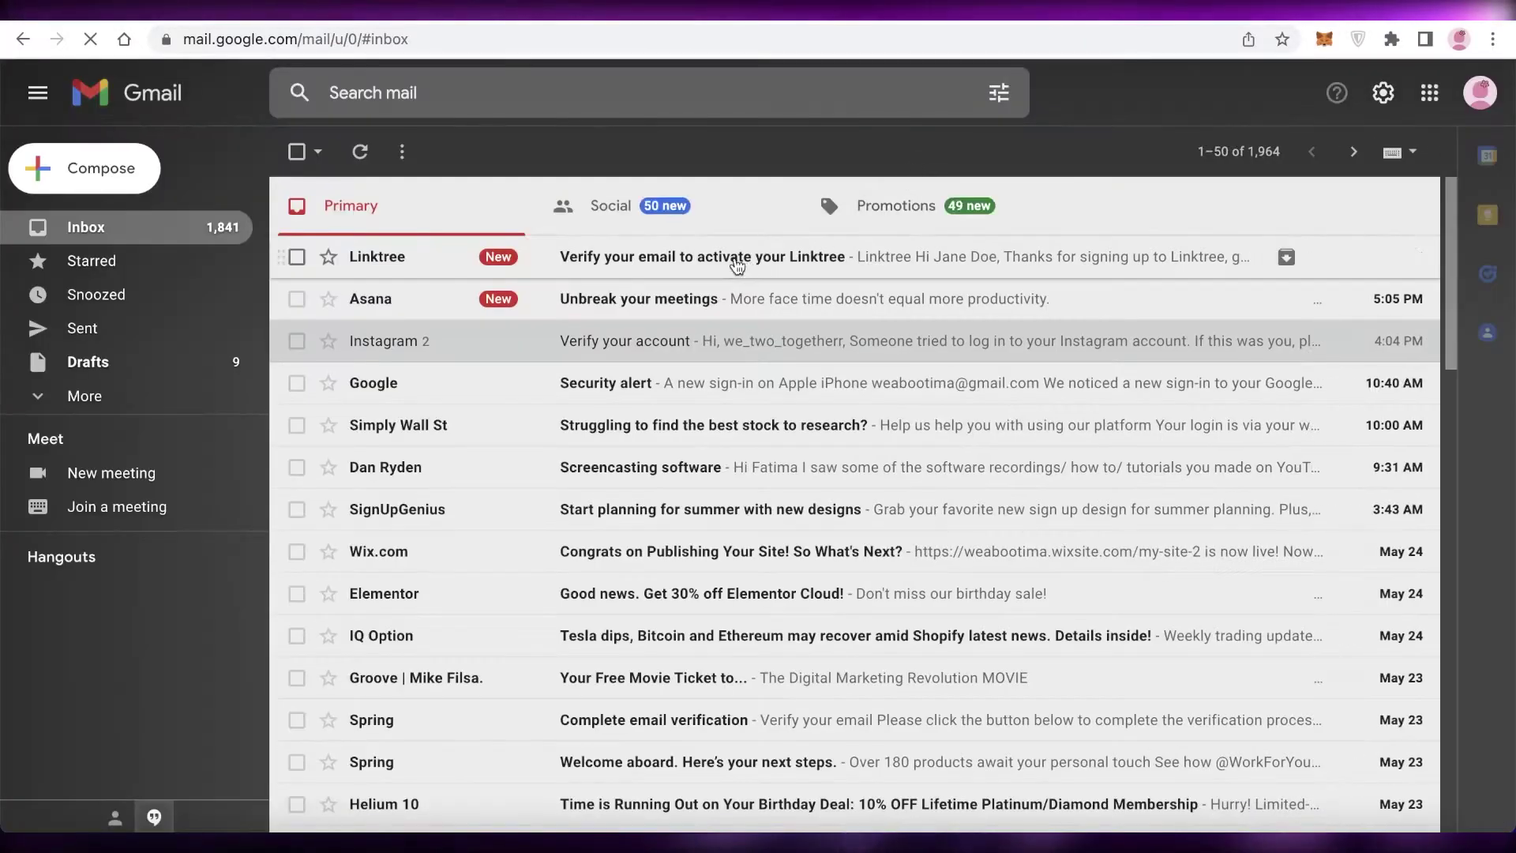
pyautogui.click(723, 260)
pyautogui.click(813, 575)
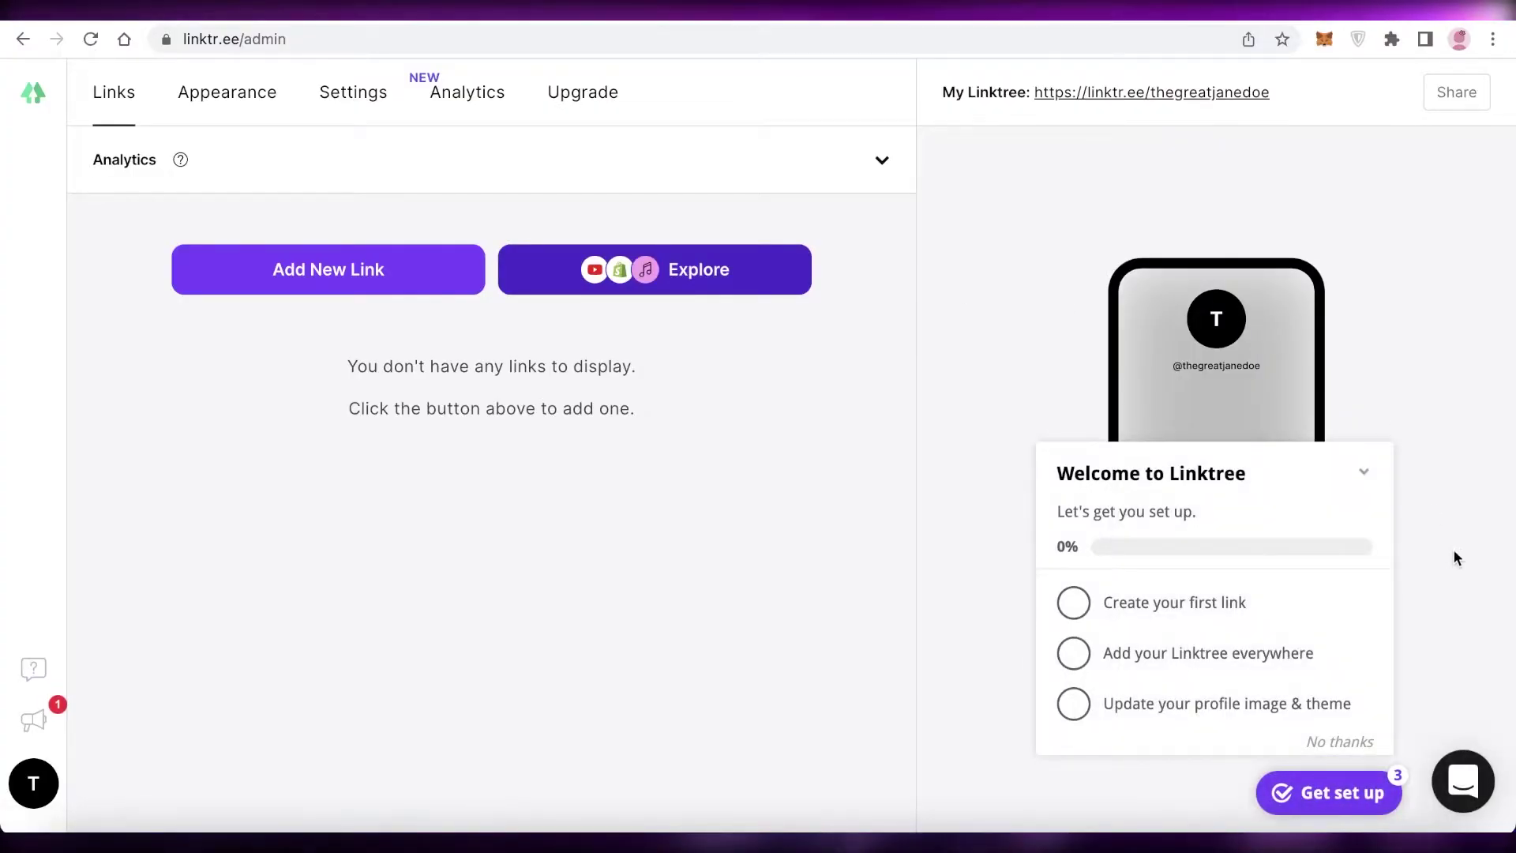
# Step: Dismiss the welcome checklist and add a new link titled Instagram
pyautogui.click(1364, 472)
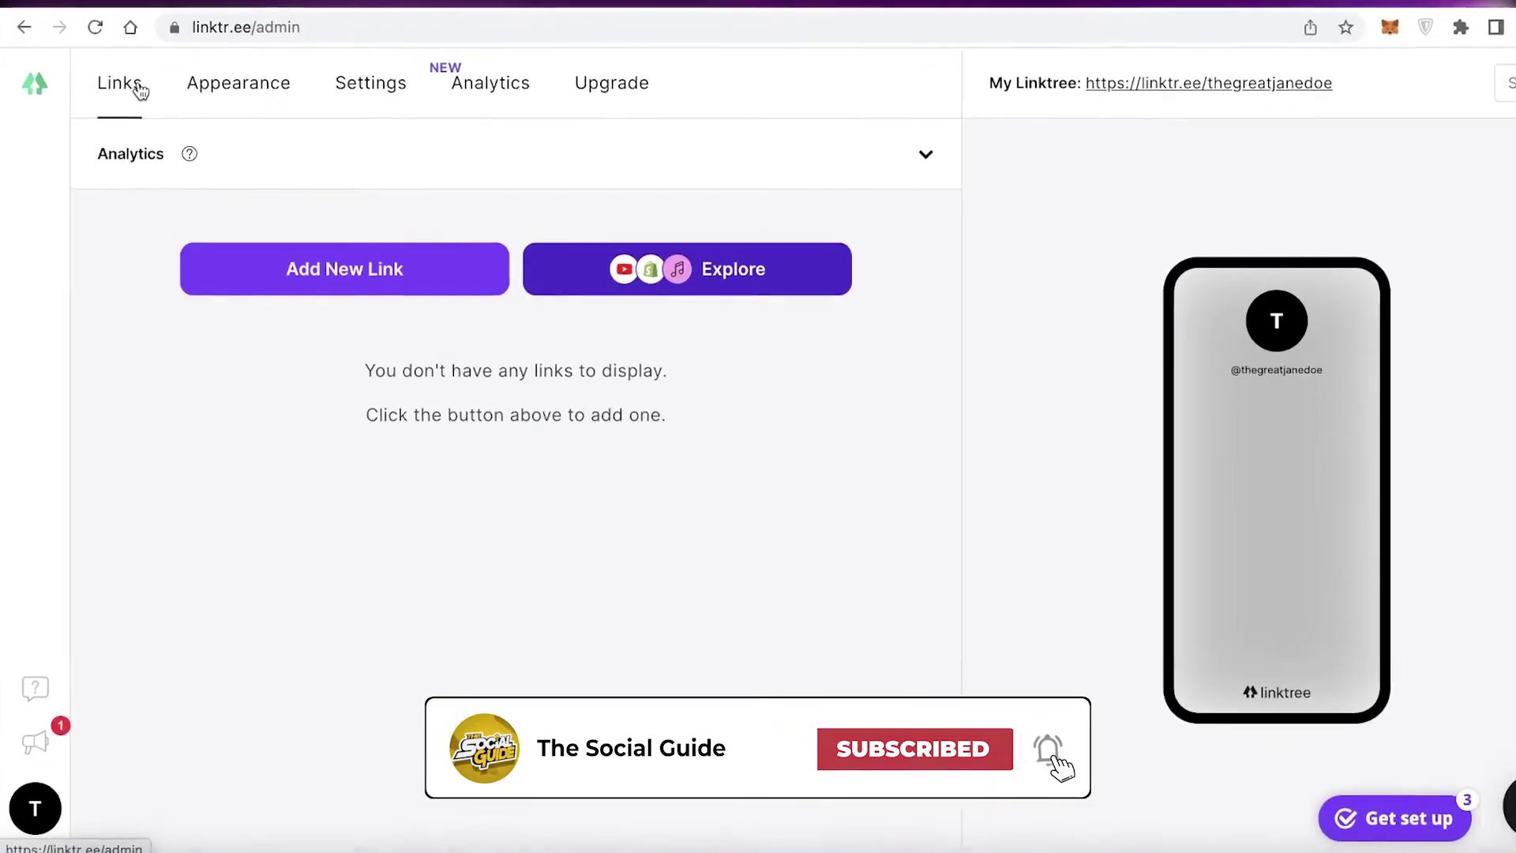
pyautogui.click(439, 270)
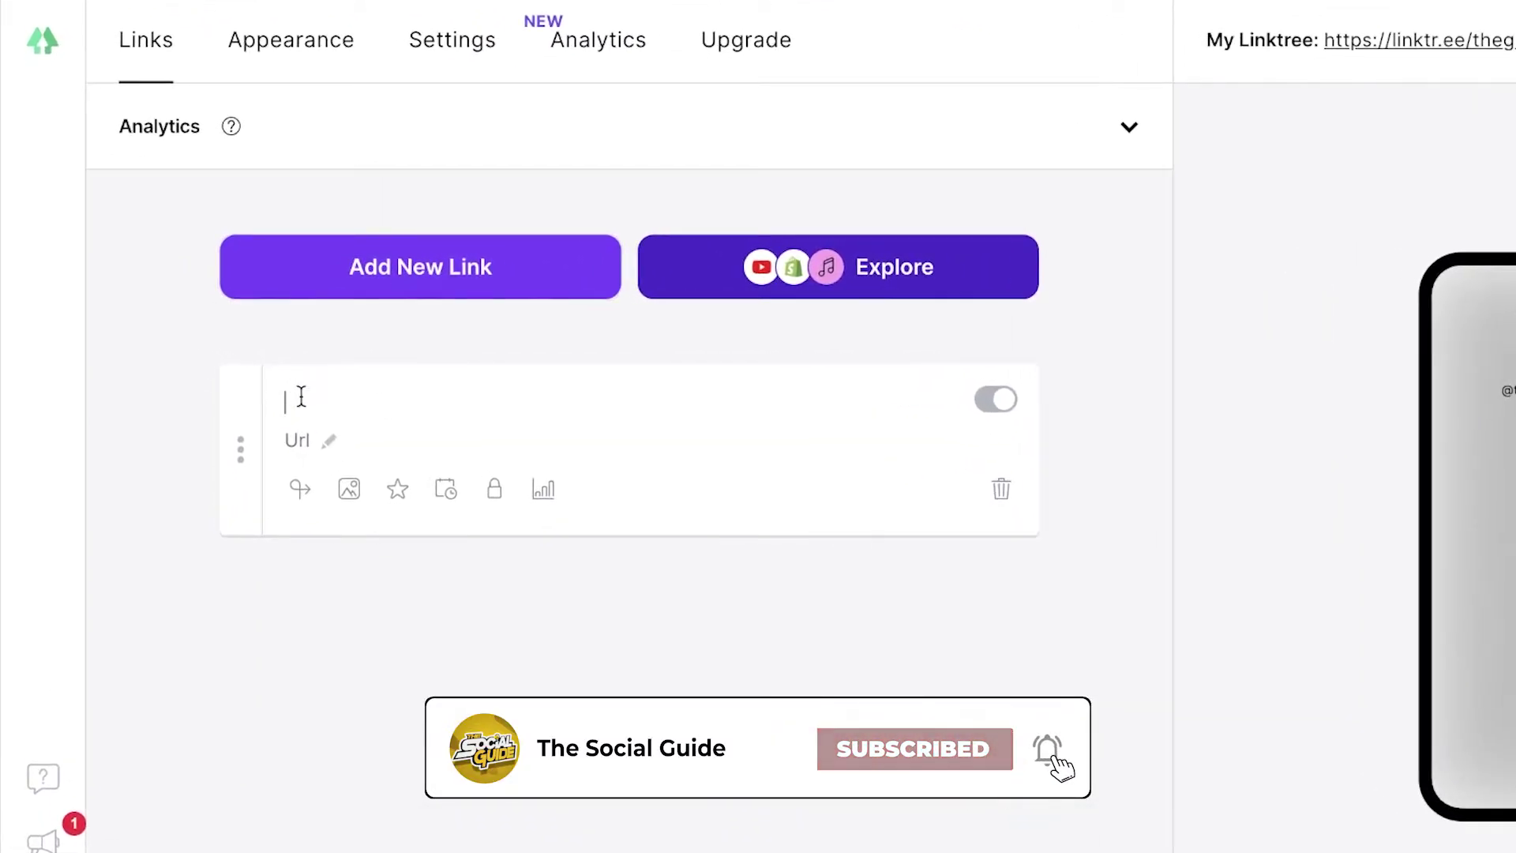
pyautogui.write('Ins')
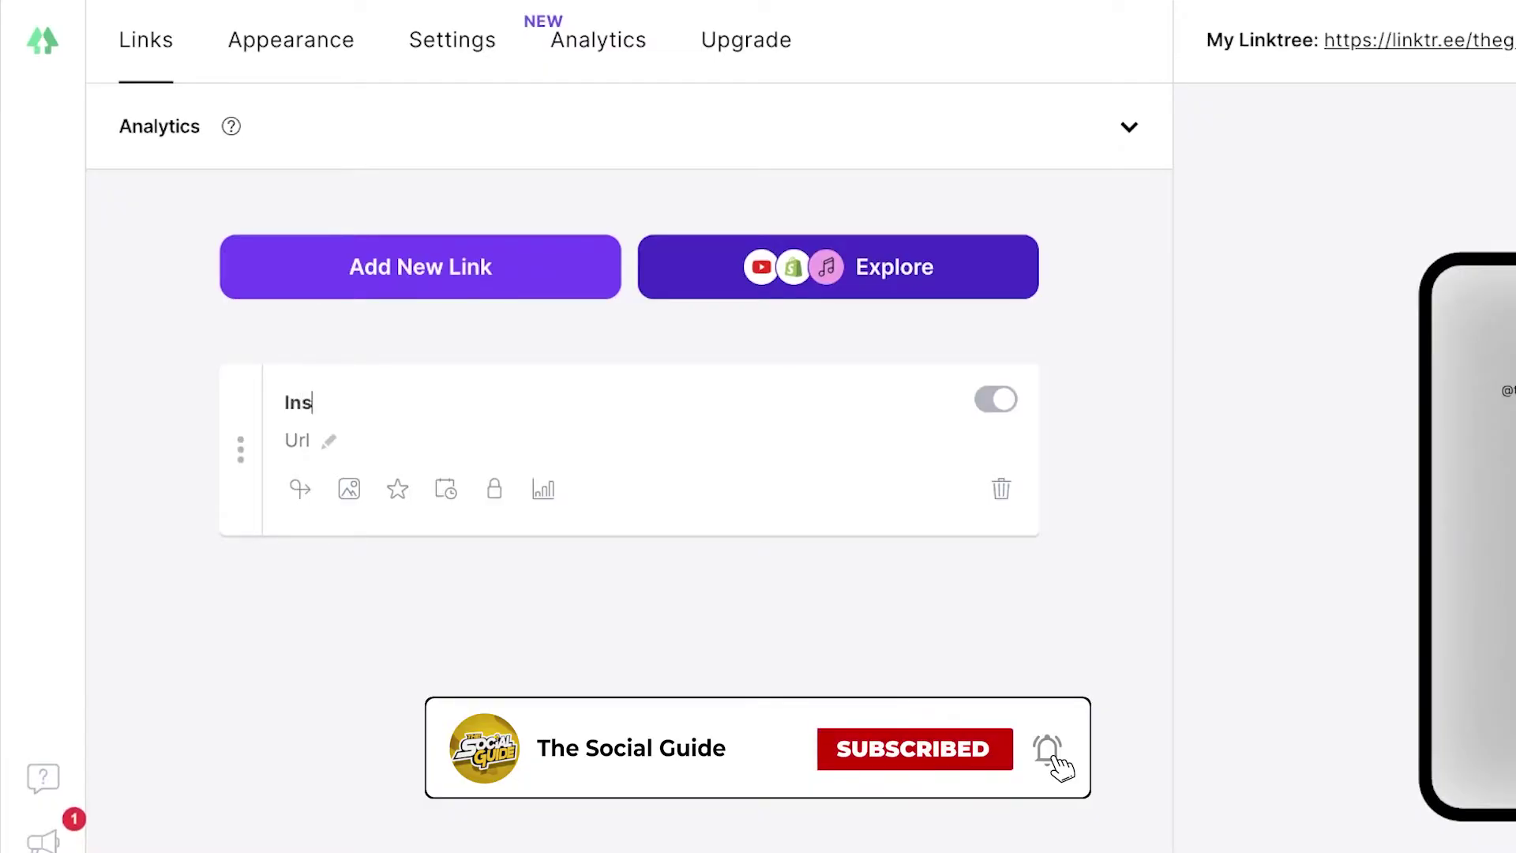
pyautogui.write('tagram')
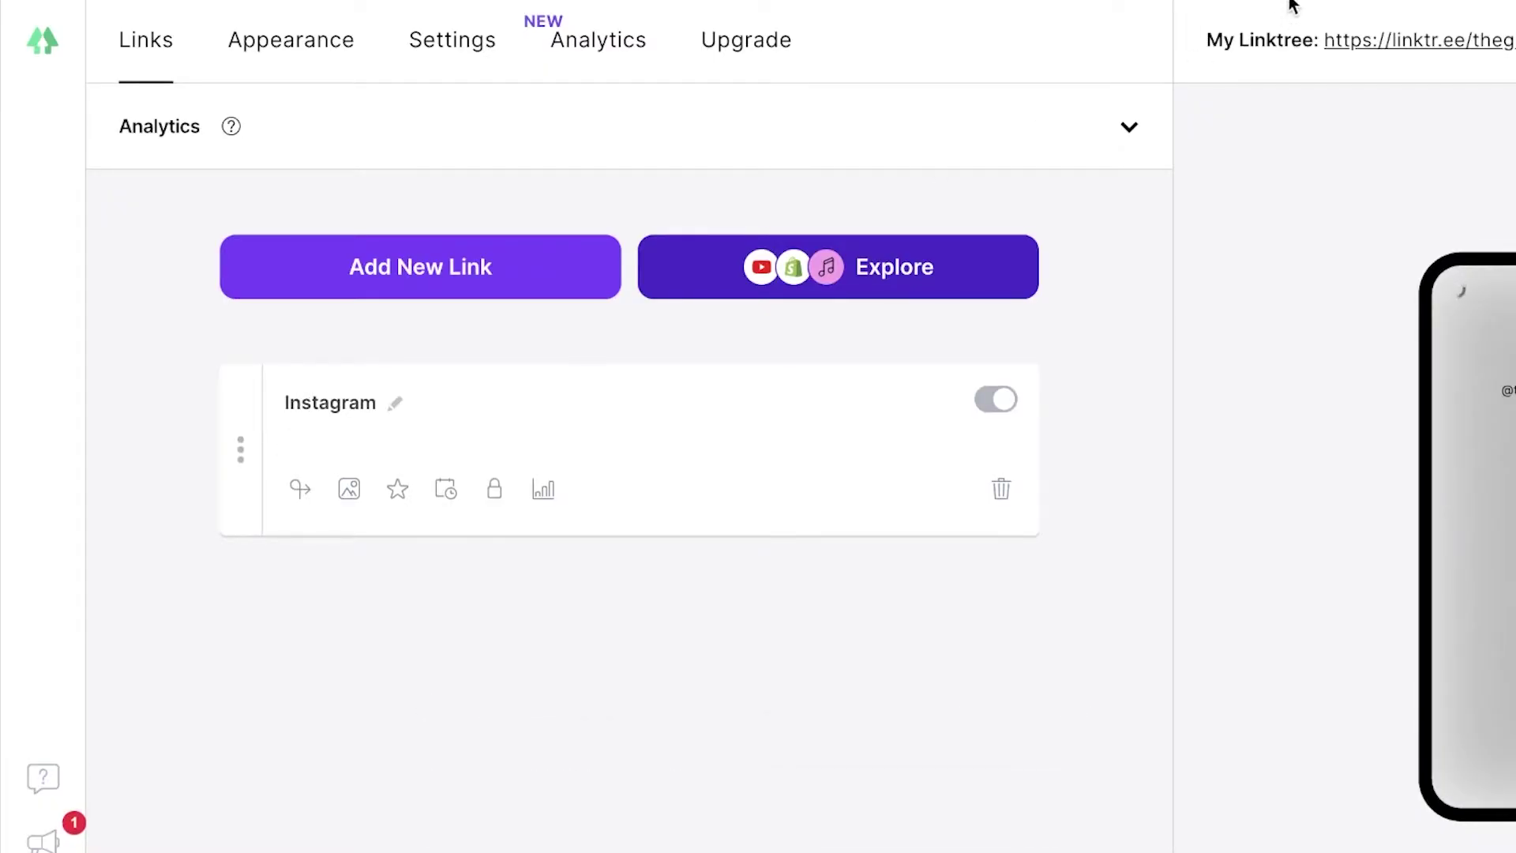
# Step: Load instagram.com in a new tab and bring up its address for copying
pyautogui.hotkey('ctrl', 't')
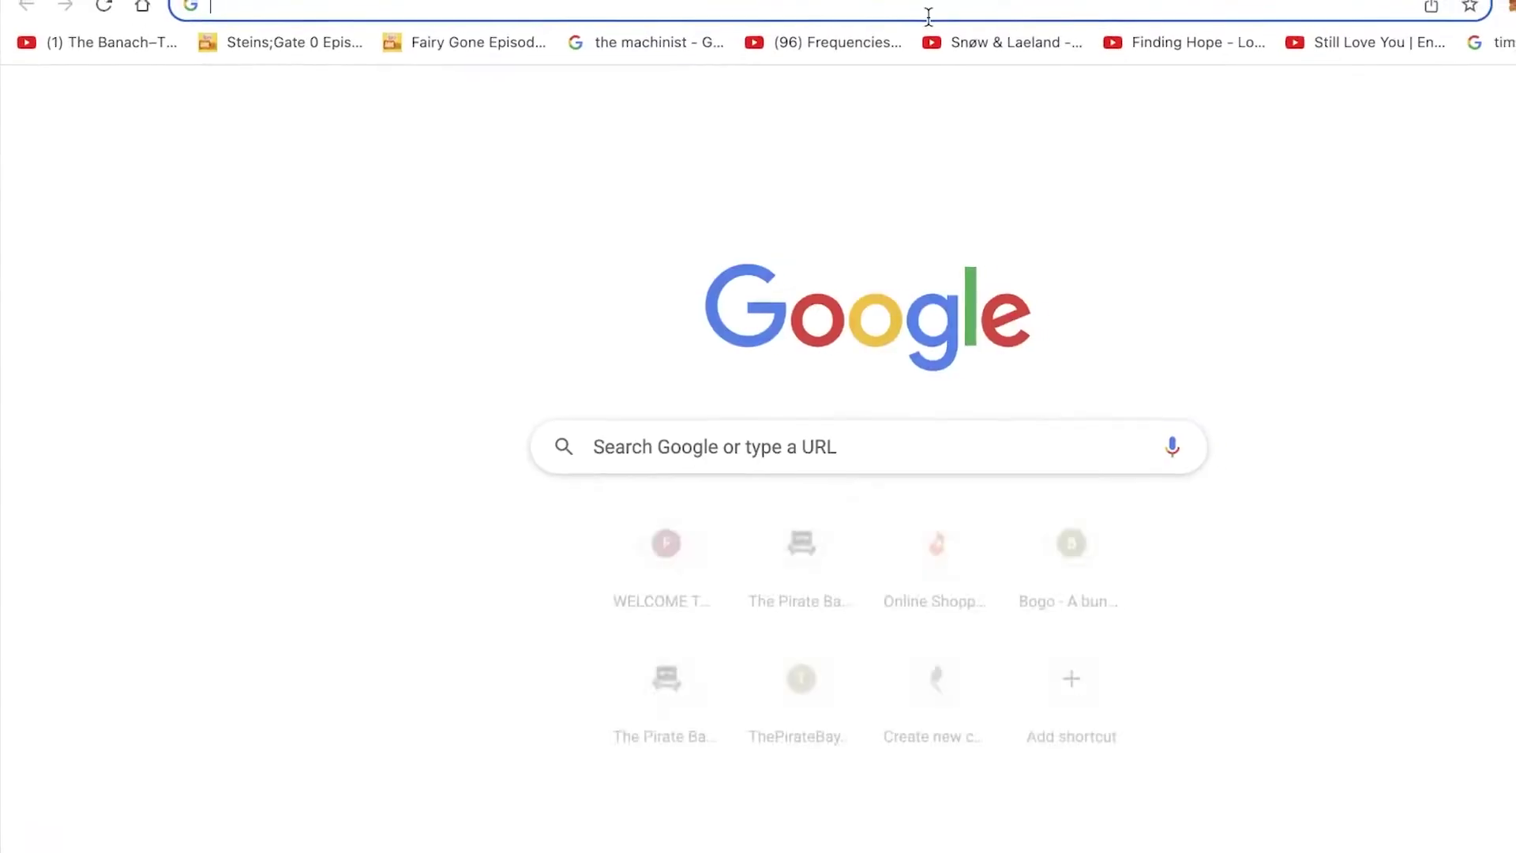
pyautogui.write('instagram.com')
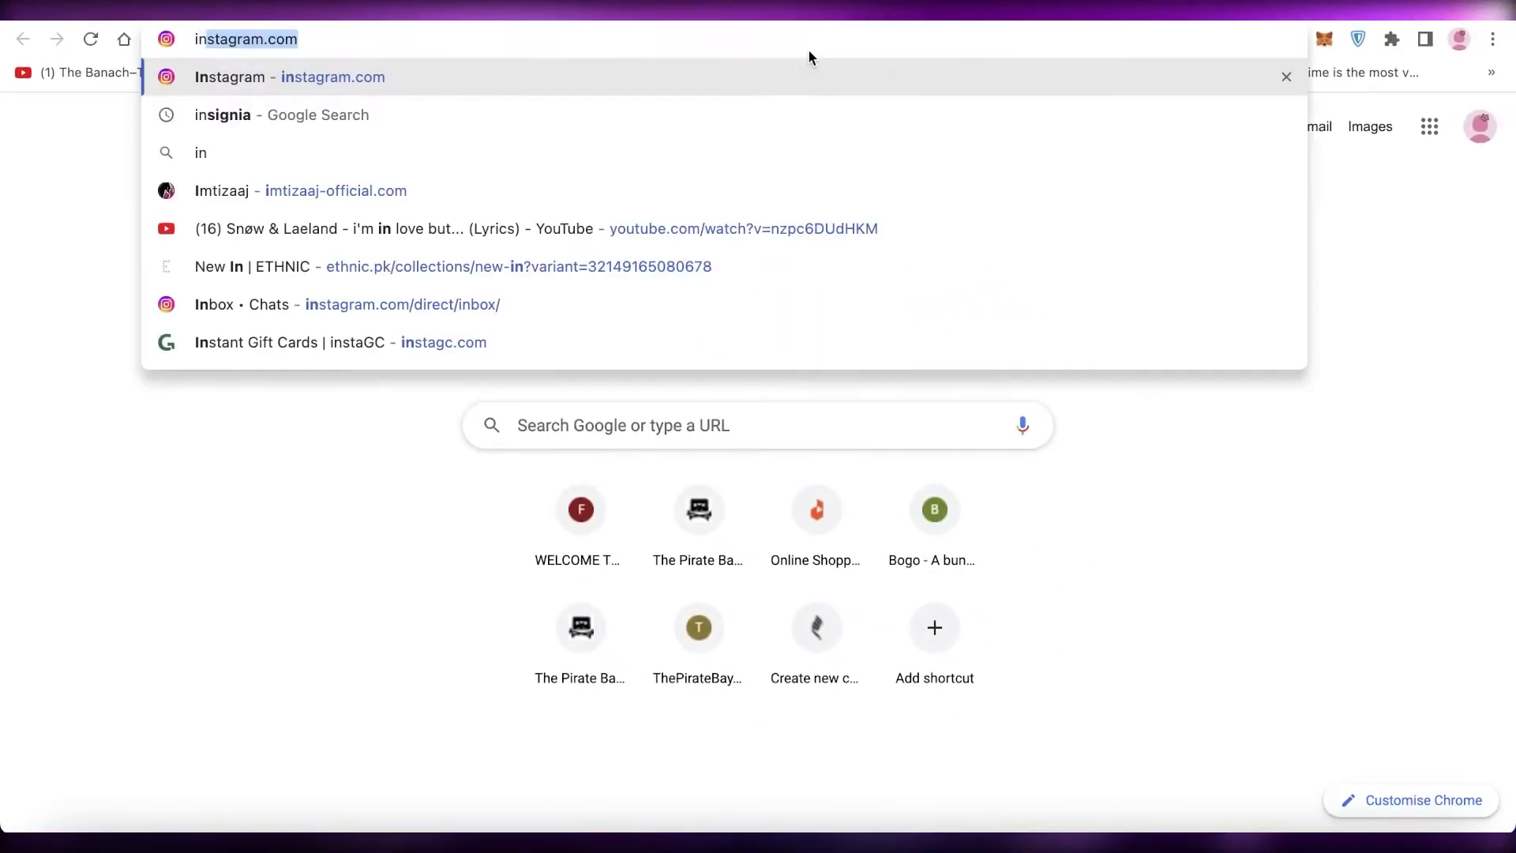
pyautogui.press('Return')
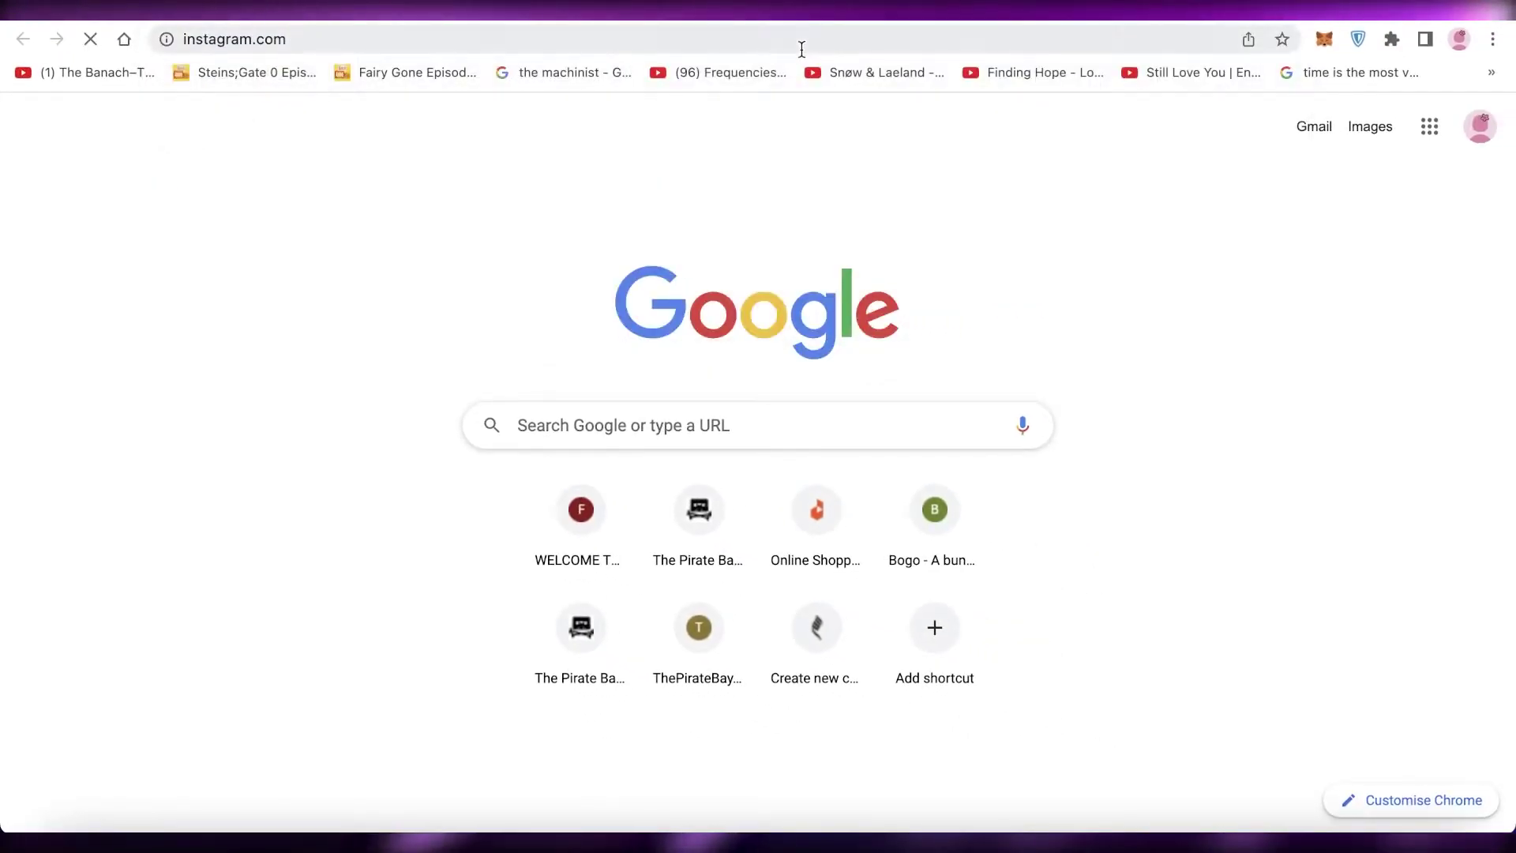
pyautogui.rightClick(802, 49)
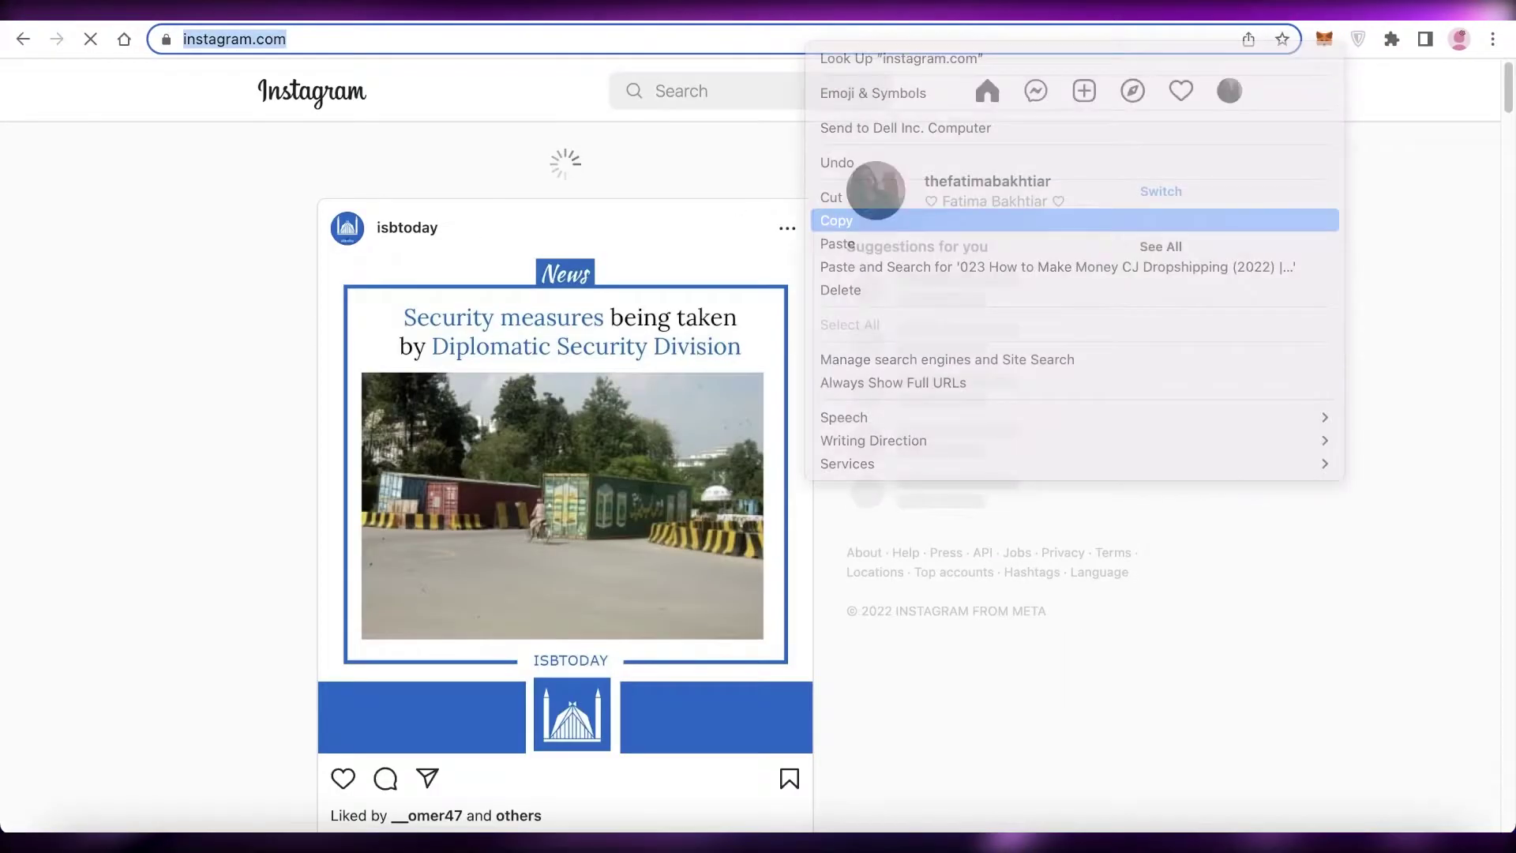
pyautogui.click(850, 217)
pyautogui.hotkey('ctrl', 'shift', 'Tab')
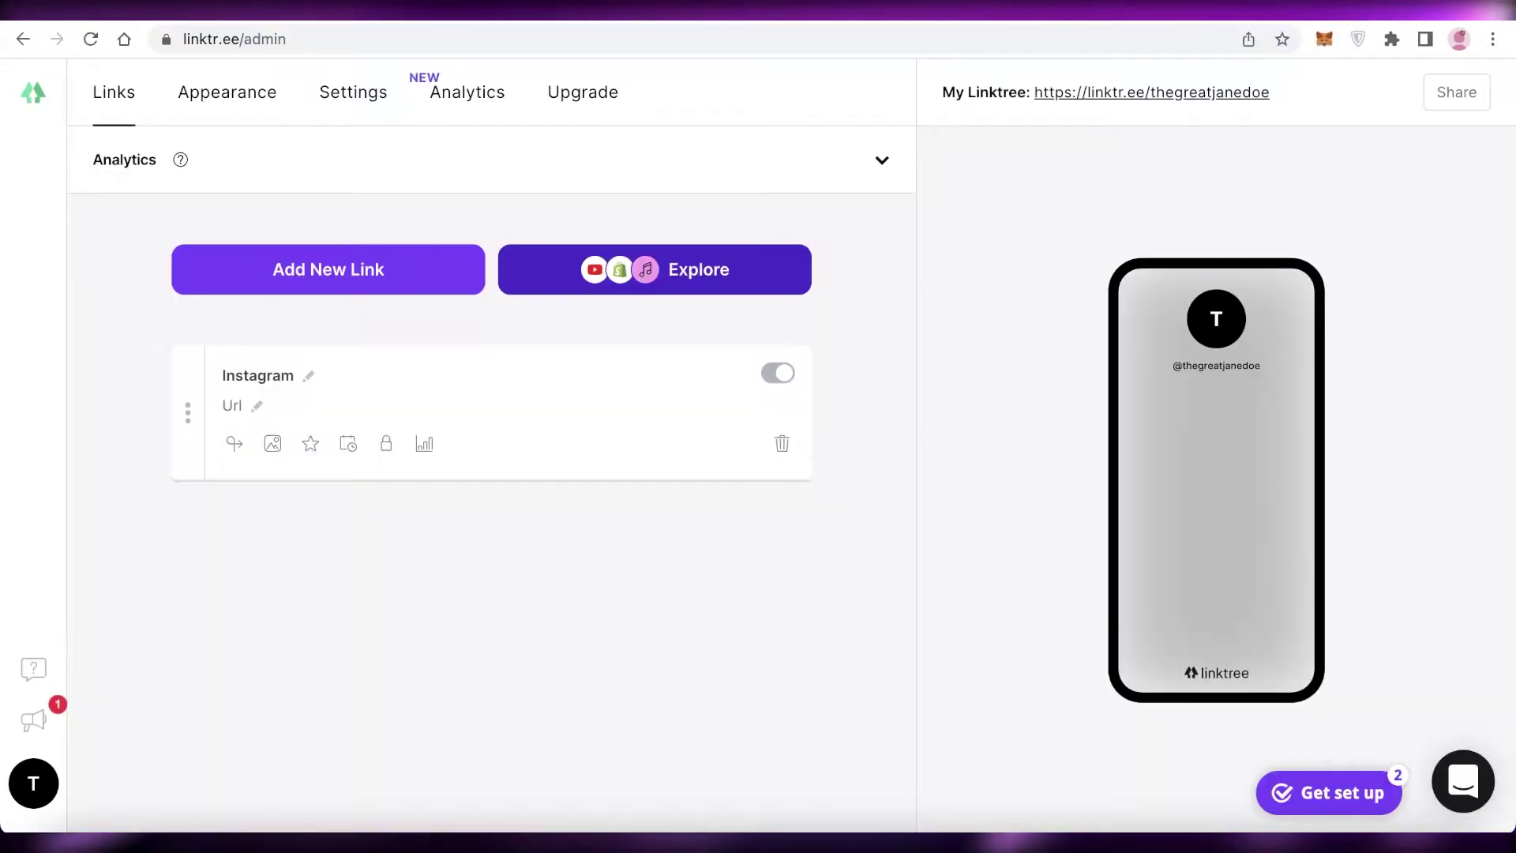
pyautogui.click(232, 405)
pyautogui.rightClick(234, 404)
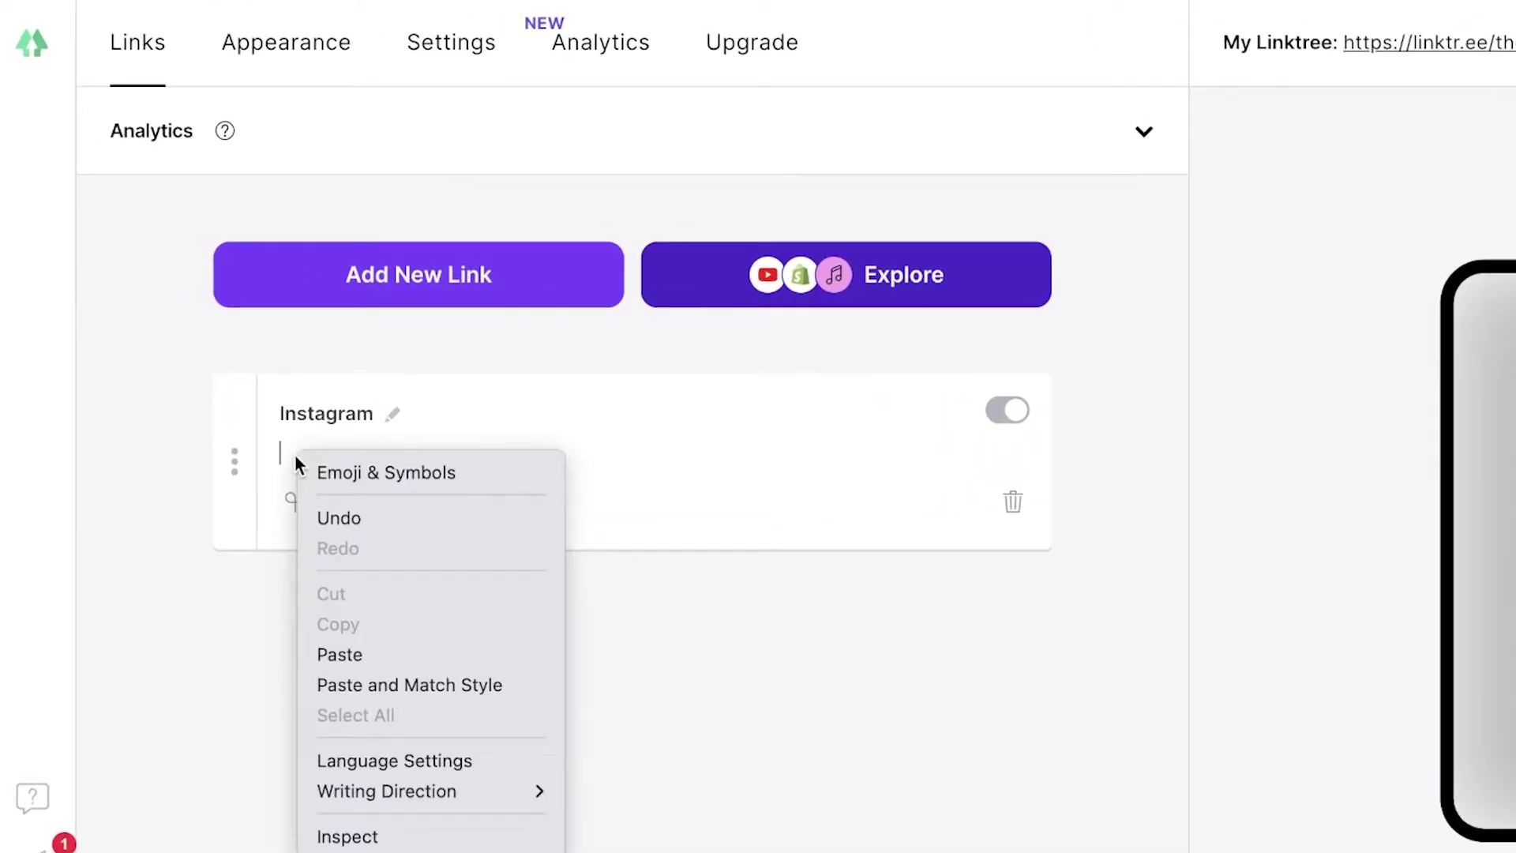
pyautogui.click(385, 655)
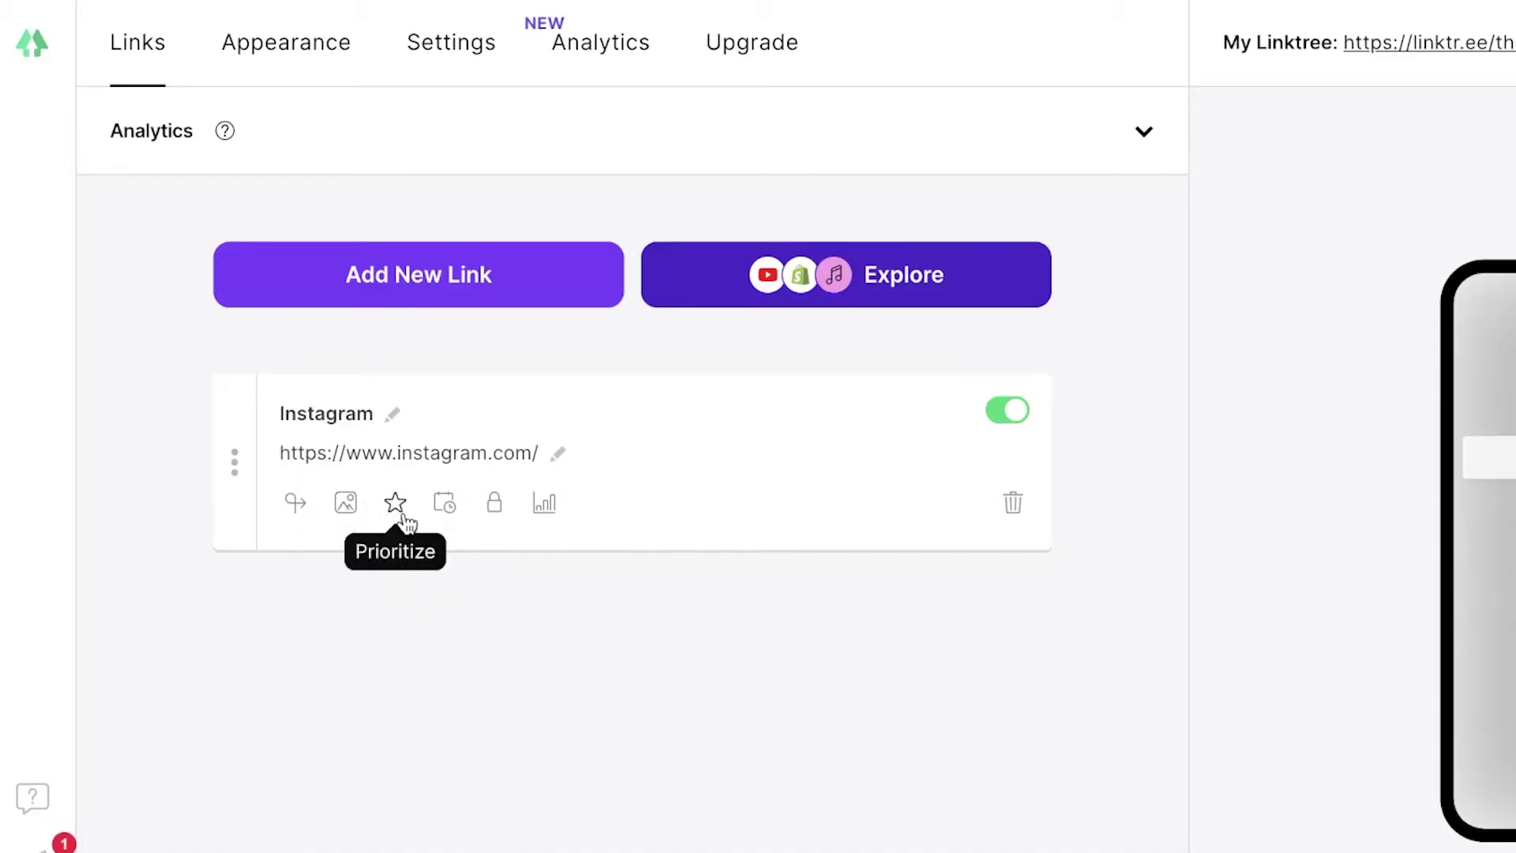
# Step: Review the Instagram link's scheduling and lock options, trying then removing the date-of-birth lock
pyautogui.click(445, 509)
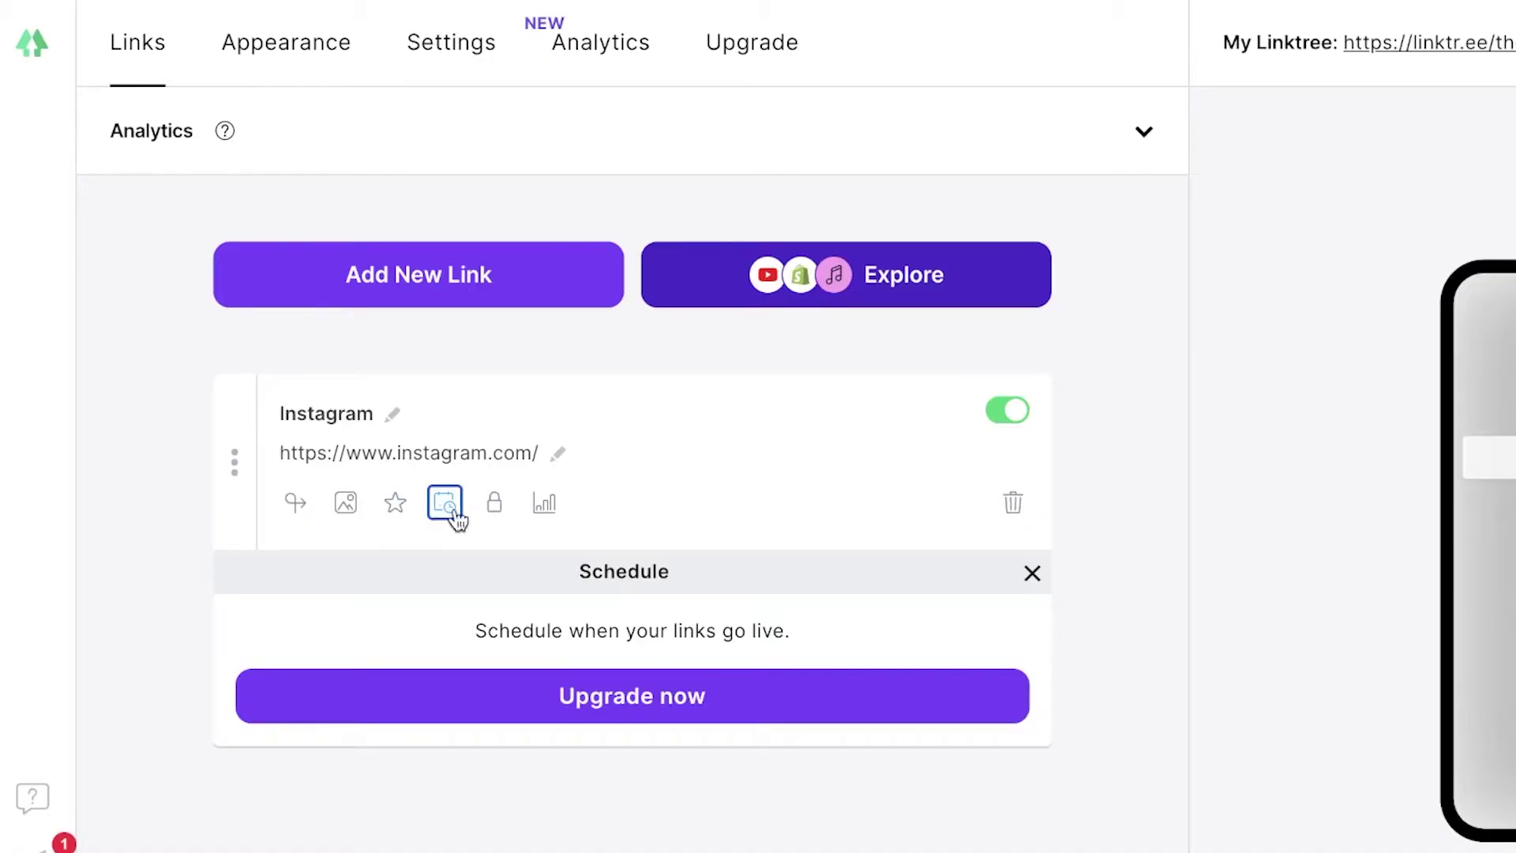
pyautogui.click(1032, 567)
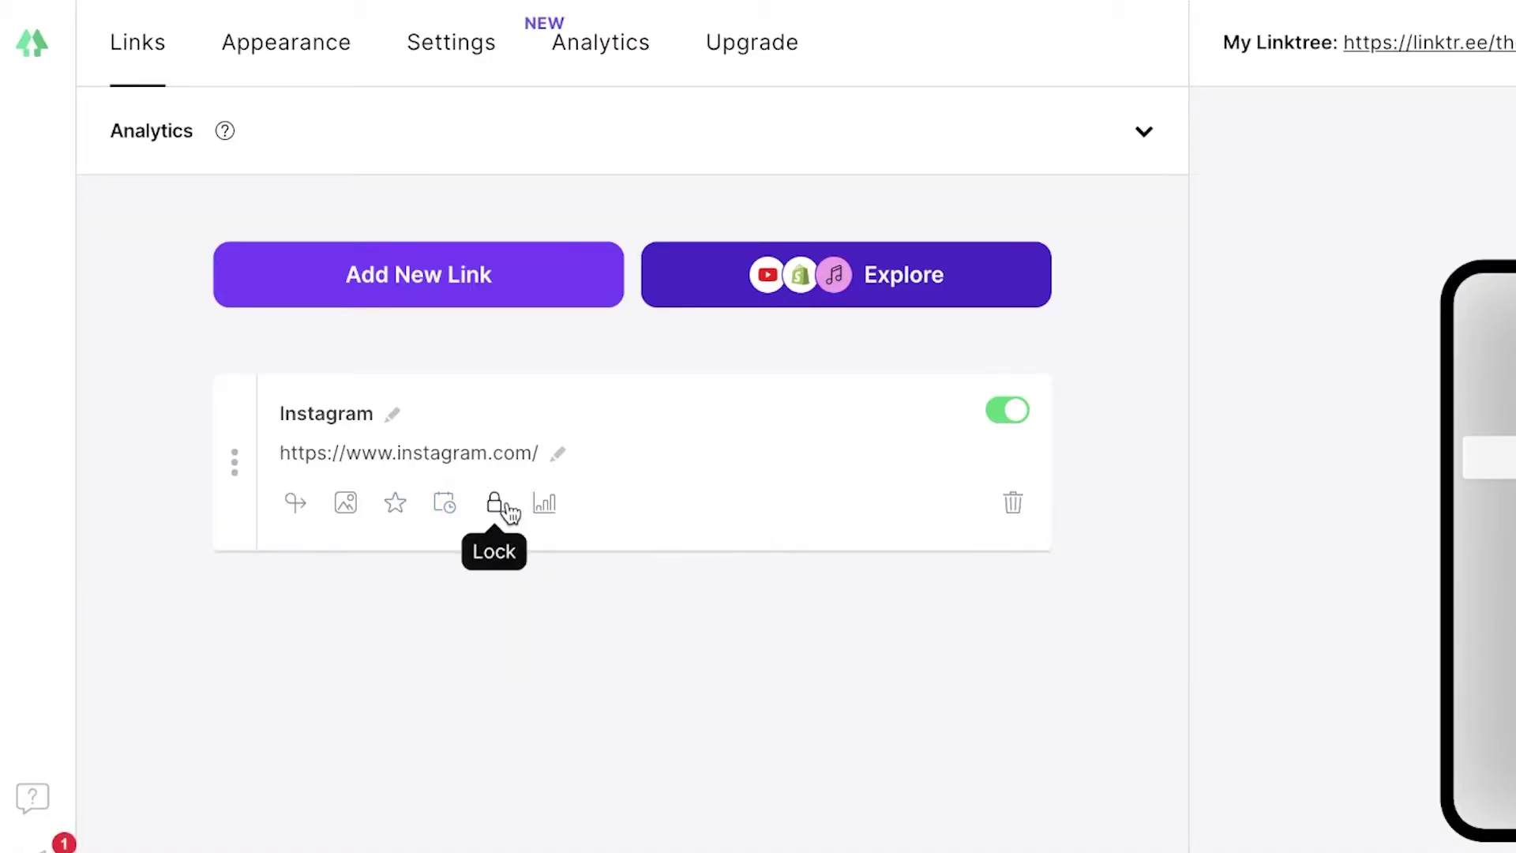
pyautogui.click(495, 505)
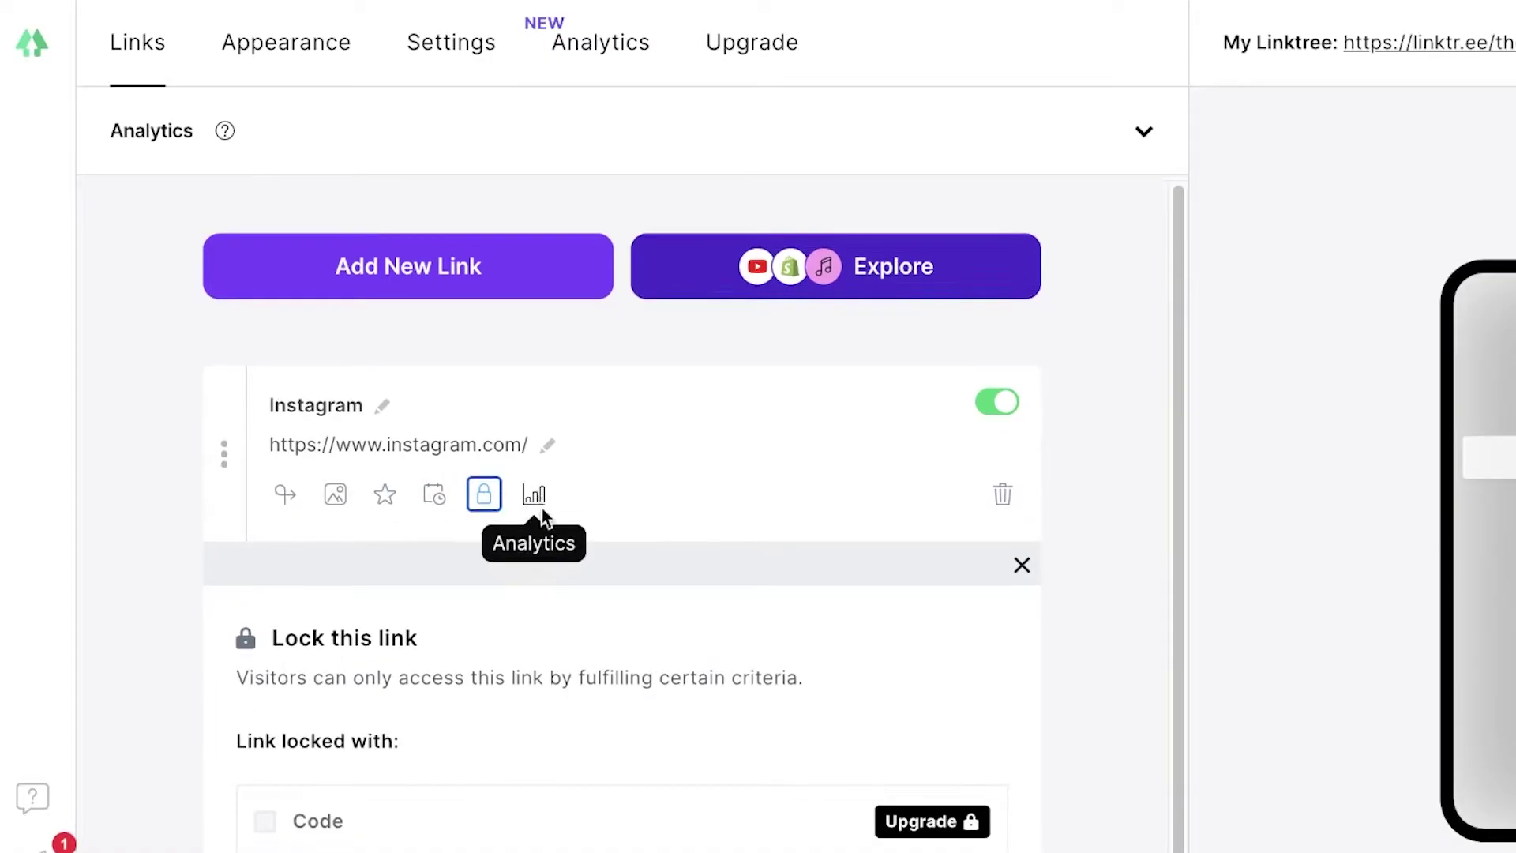
pyautogui.scroll(-3, 539, 509)
pyautogui.click(386, 624)
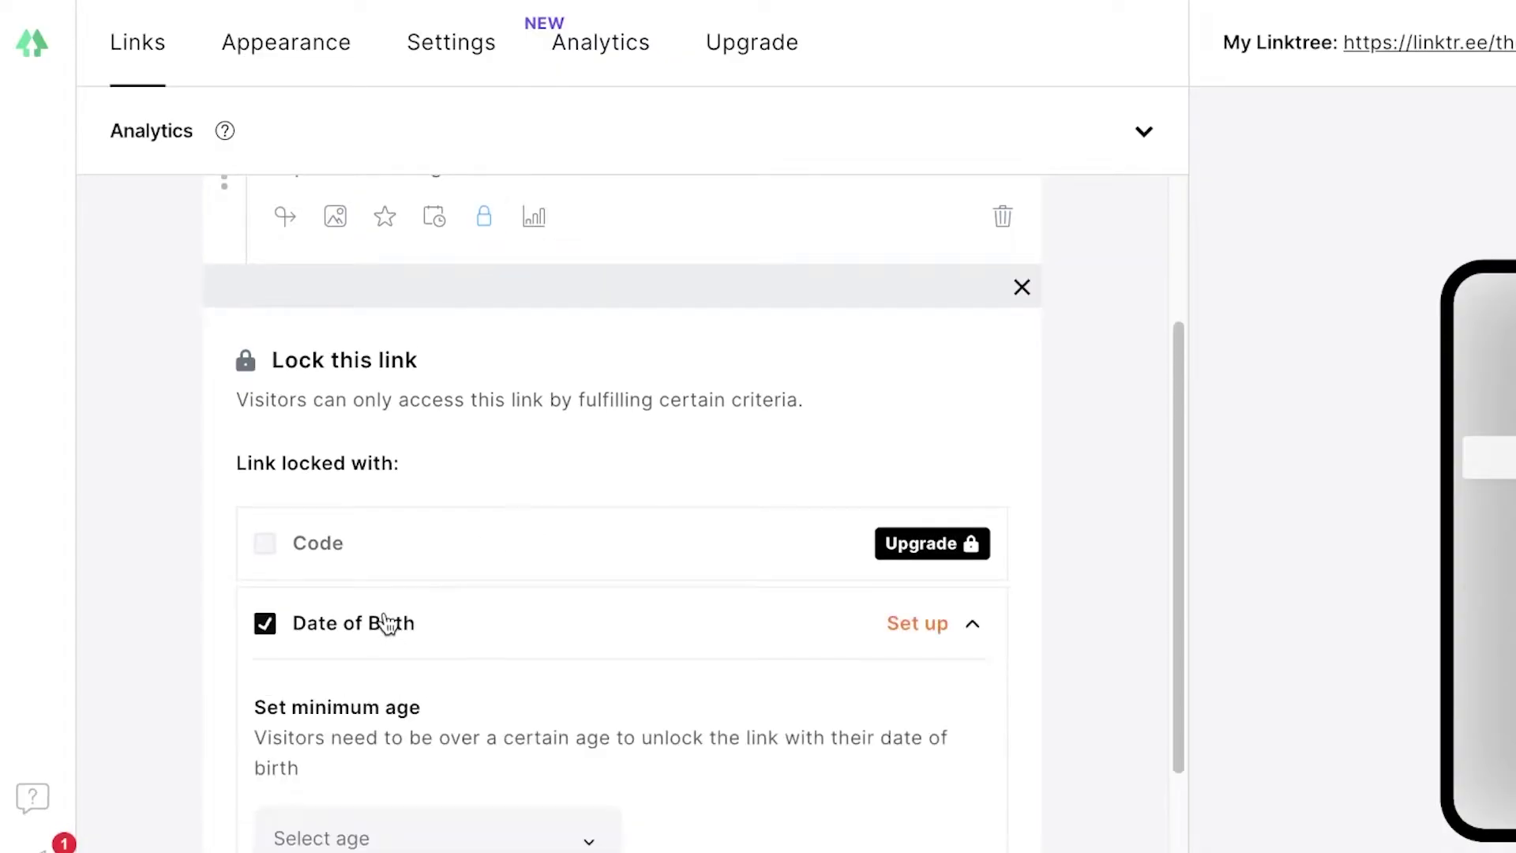
pyautogui.scroll(-7, 379, 620)
pyautogui.scroll(4, 382, 359)
pyautogui.scroll(-4, 393, 426)
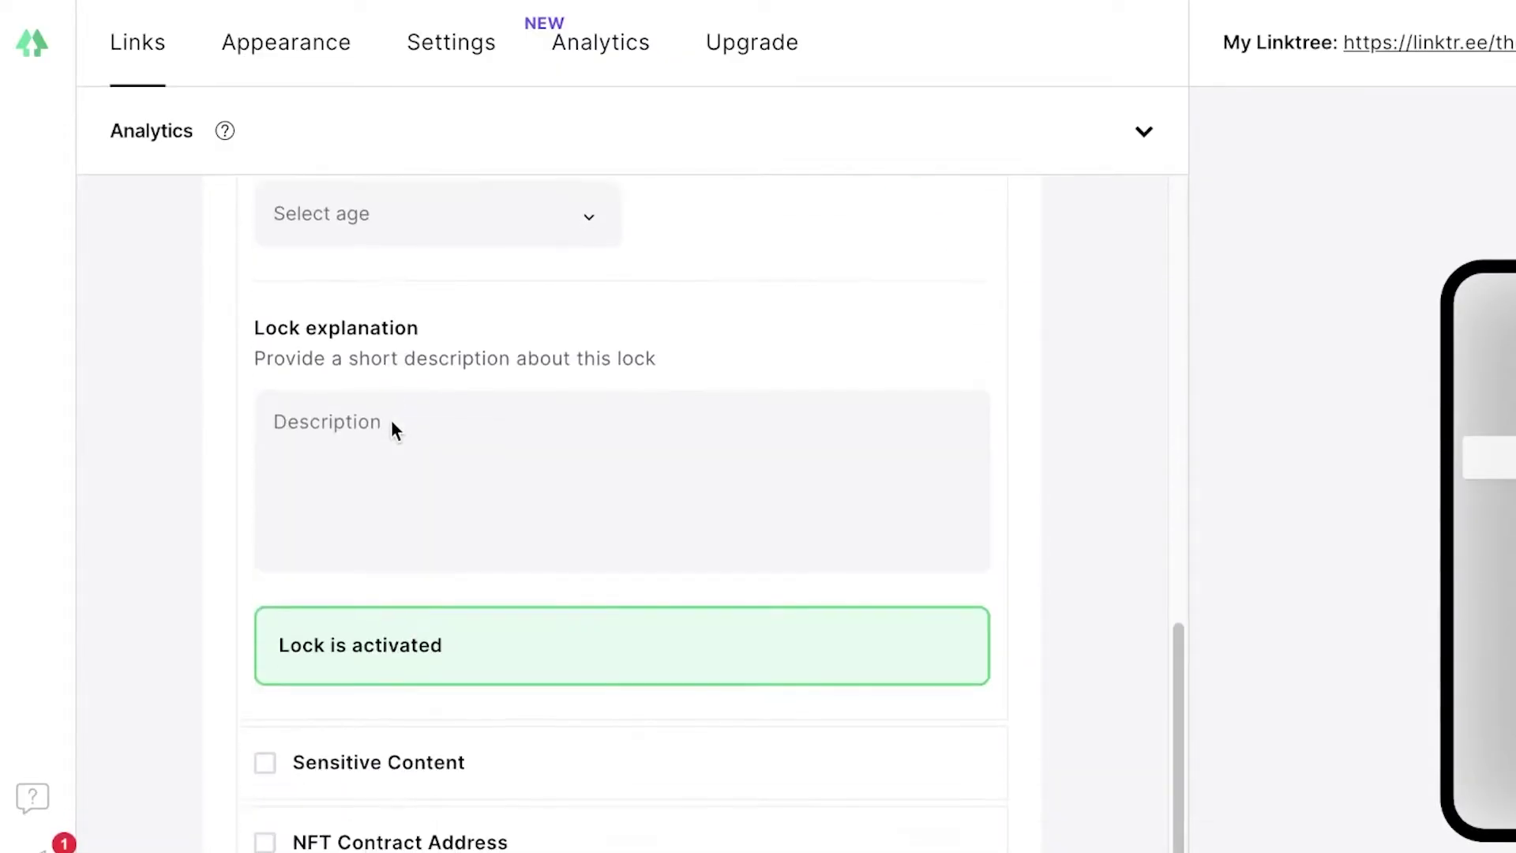
pyautogui.scroll(7, 393, 430)
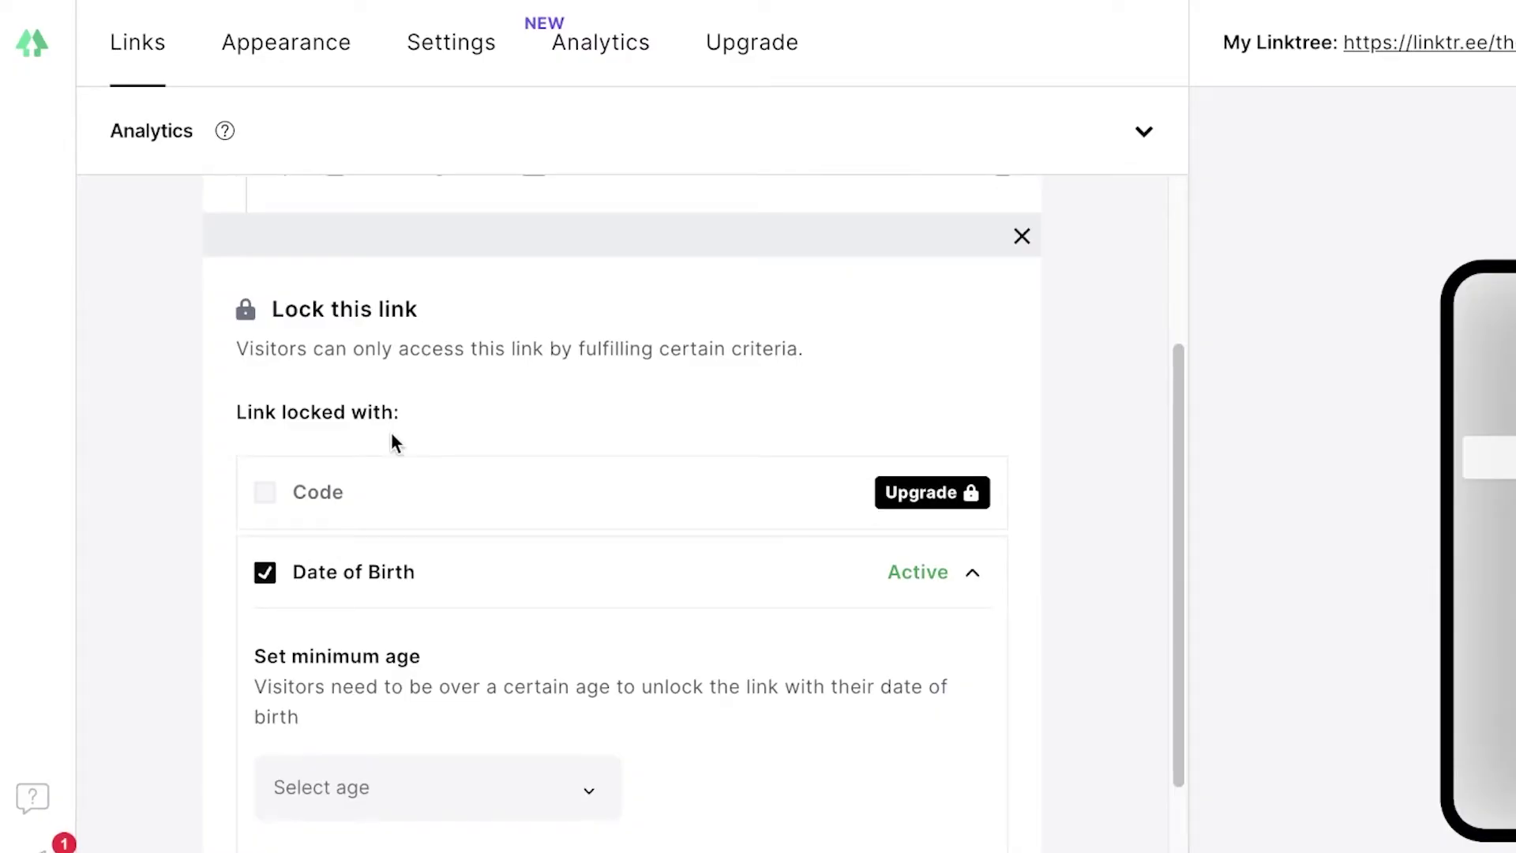
pyautogui.click(359, 574)
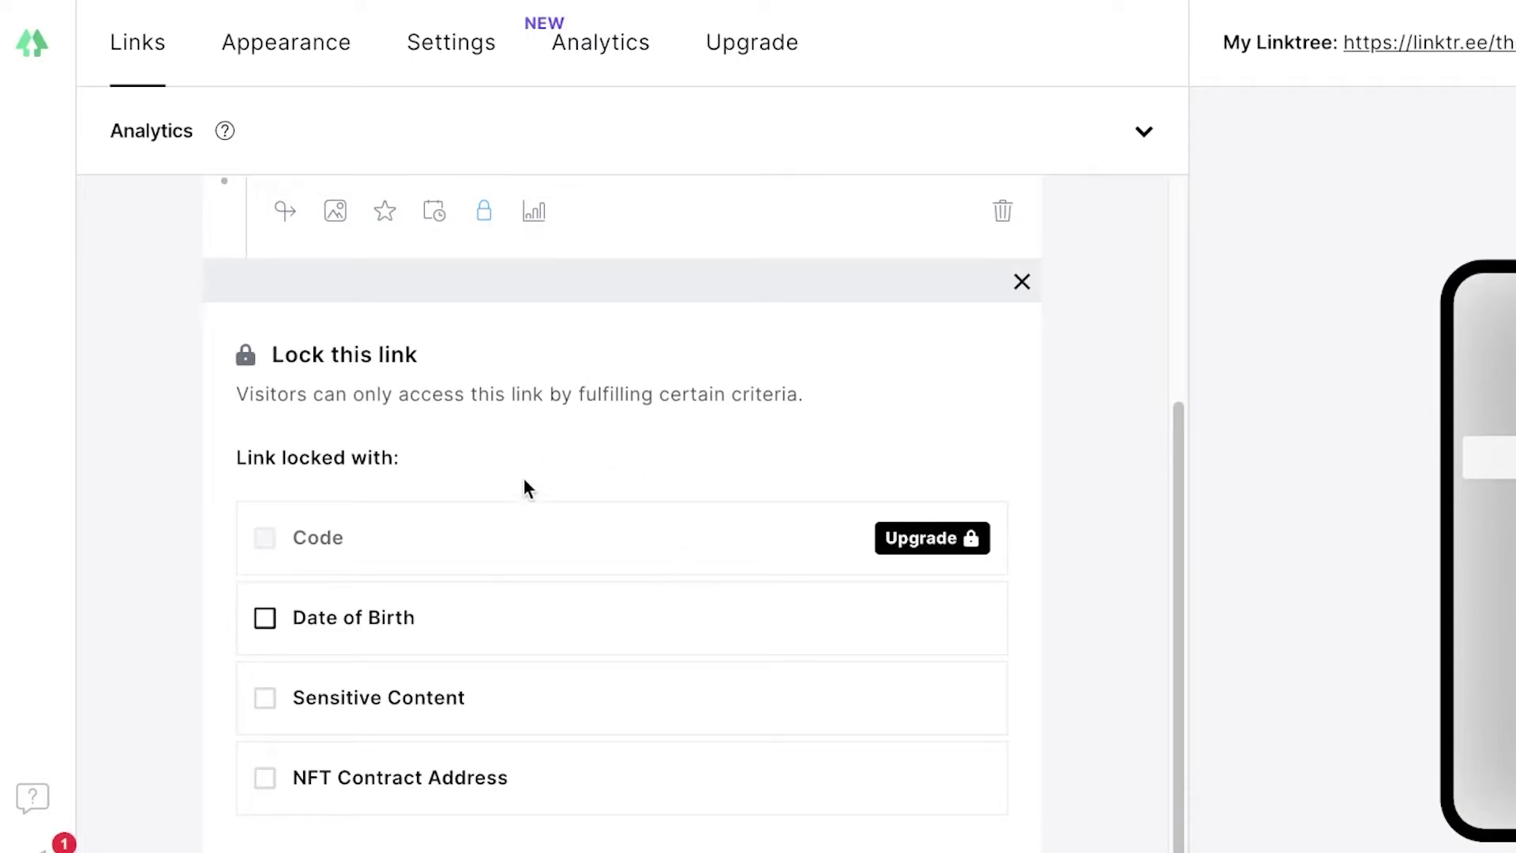
# Step: Toggle the date-of-birth, Sensitive Content and NFT Contract Address locks, leaving all off
pyautogui.click(270, 622)
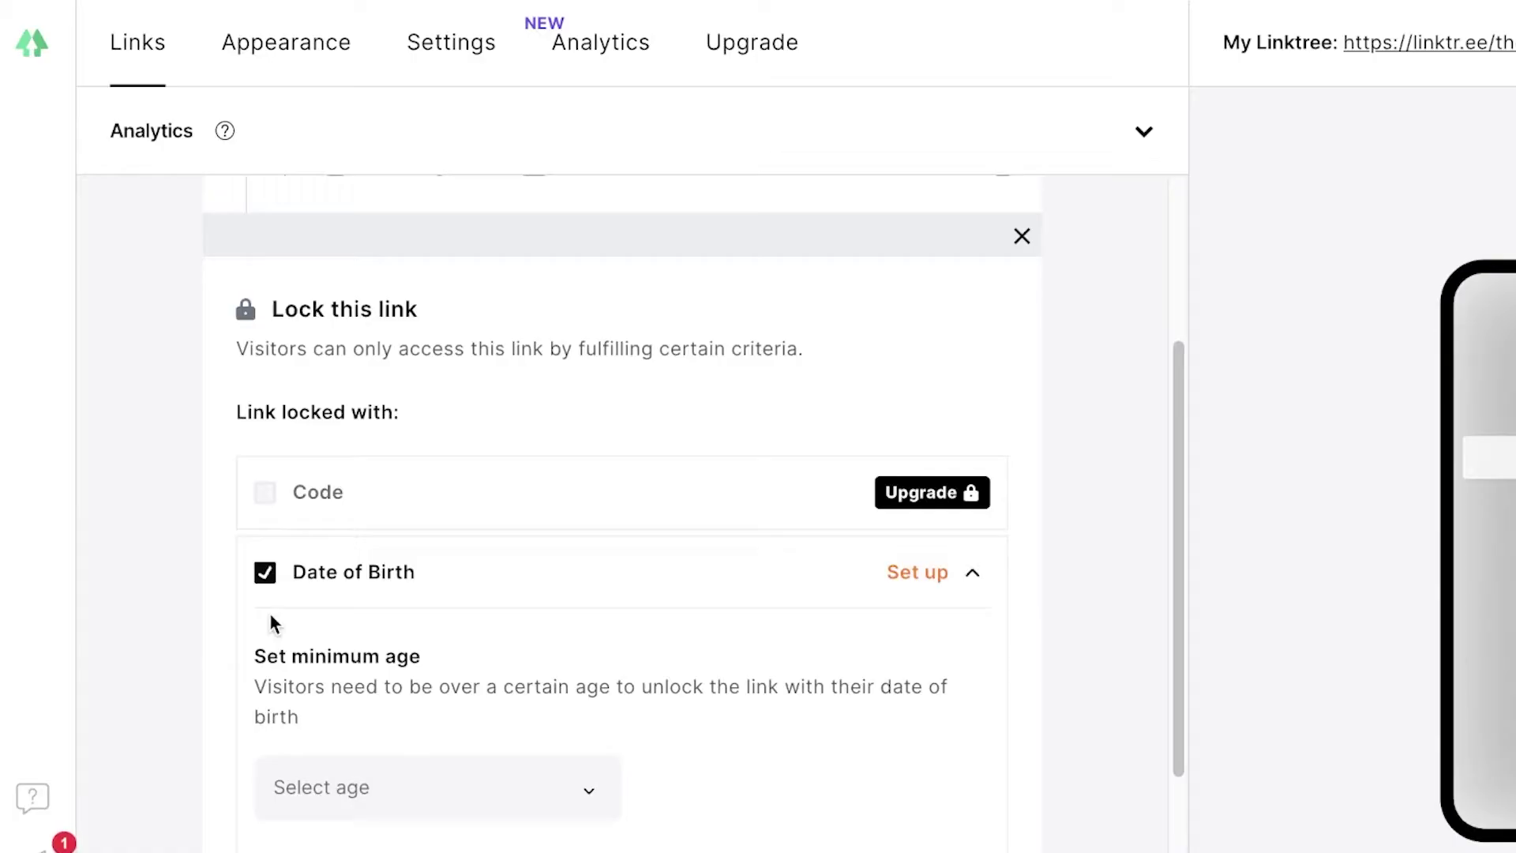
pyautogui.click(297, 565)
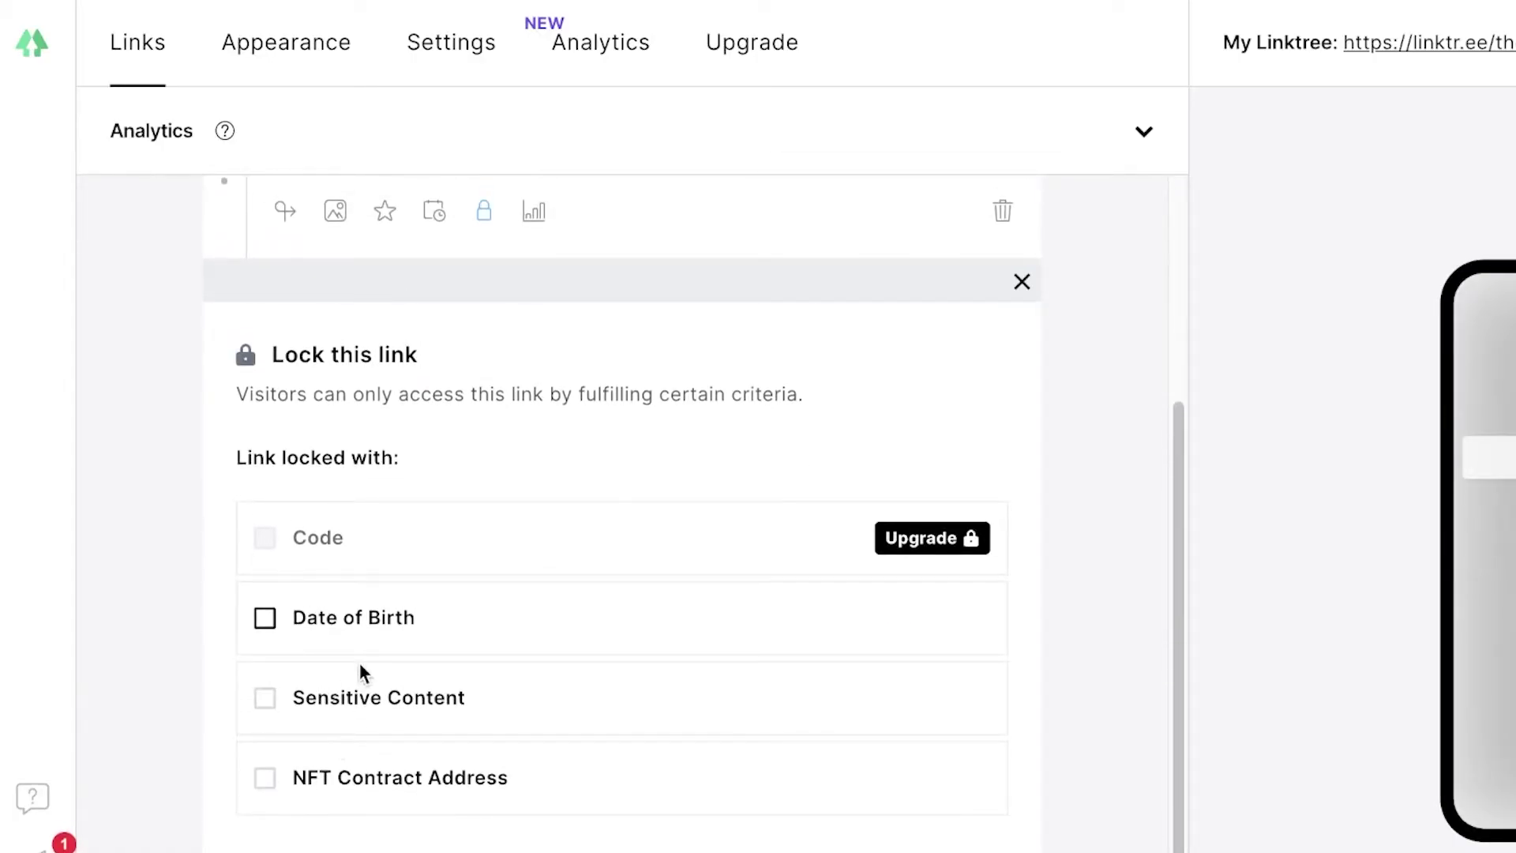
pyautogui.click(365, 703)
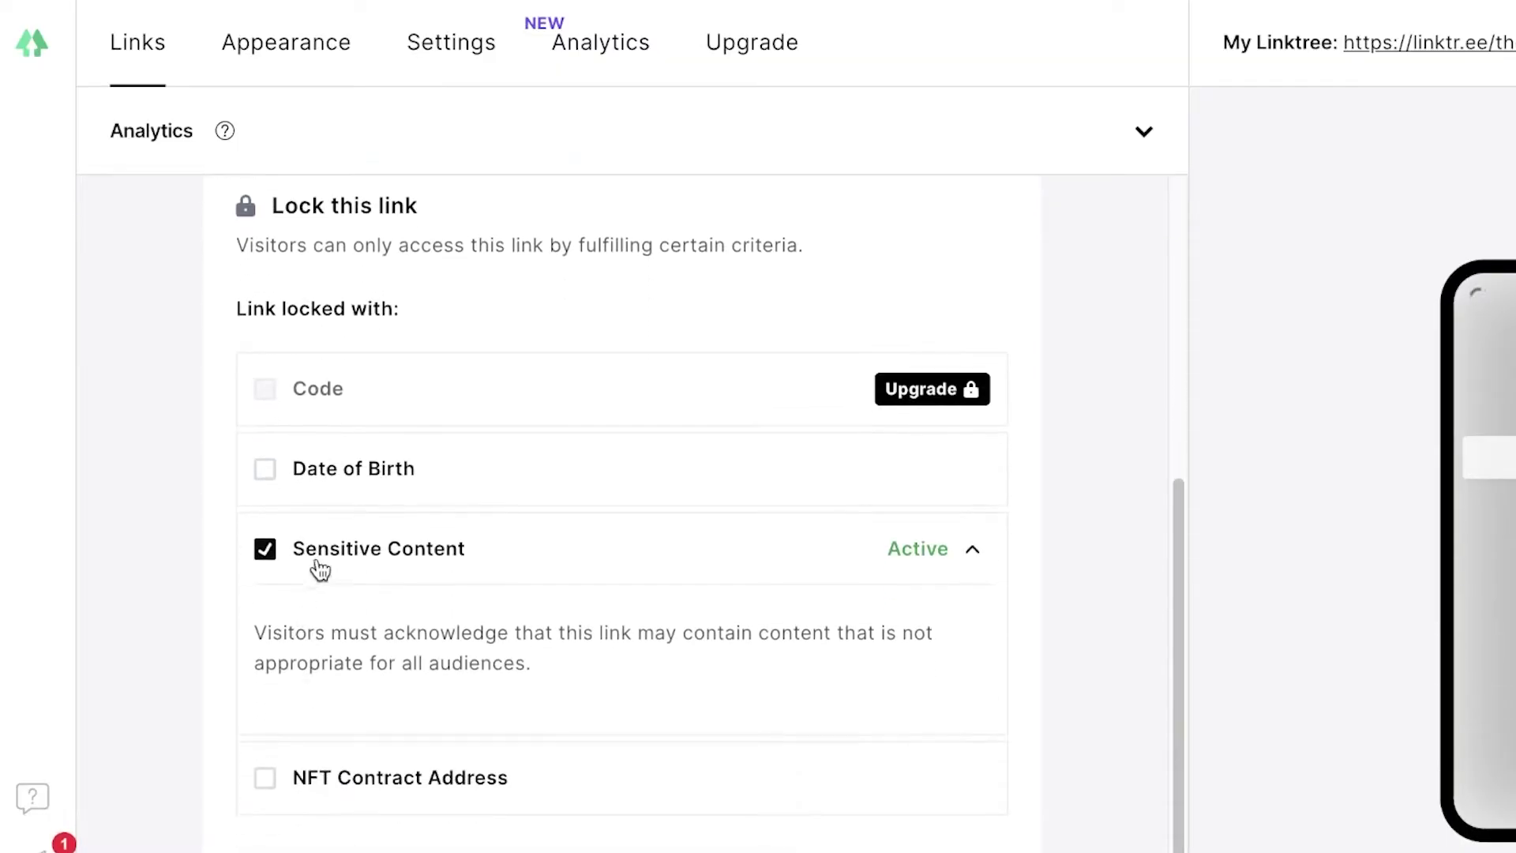
pyautogui.click(321, 568)
pyautogui.click(383, 774)
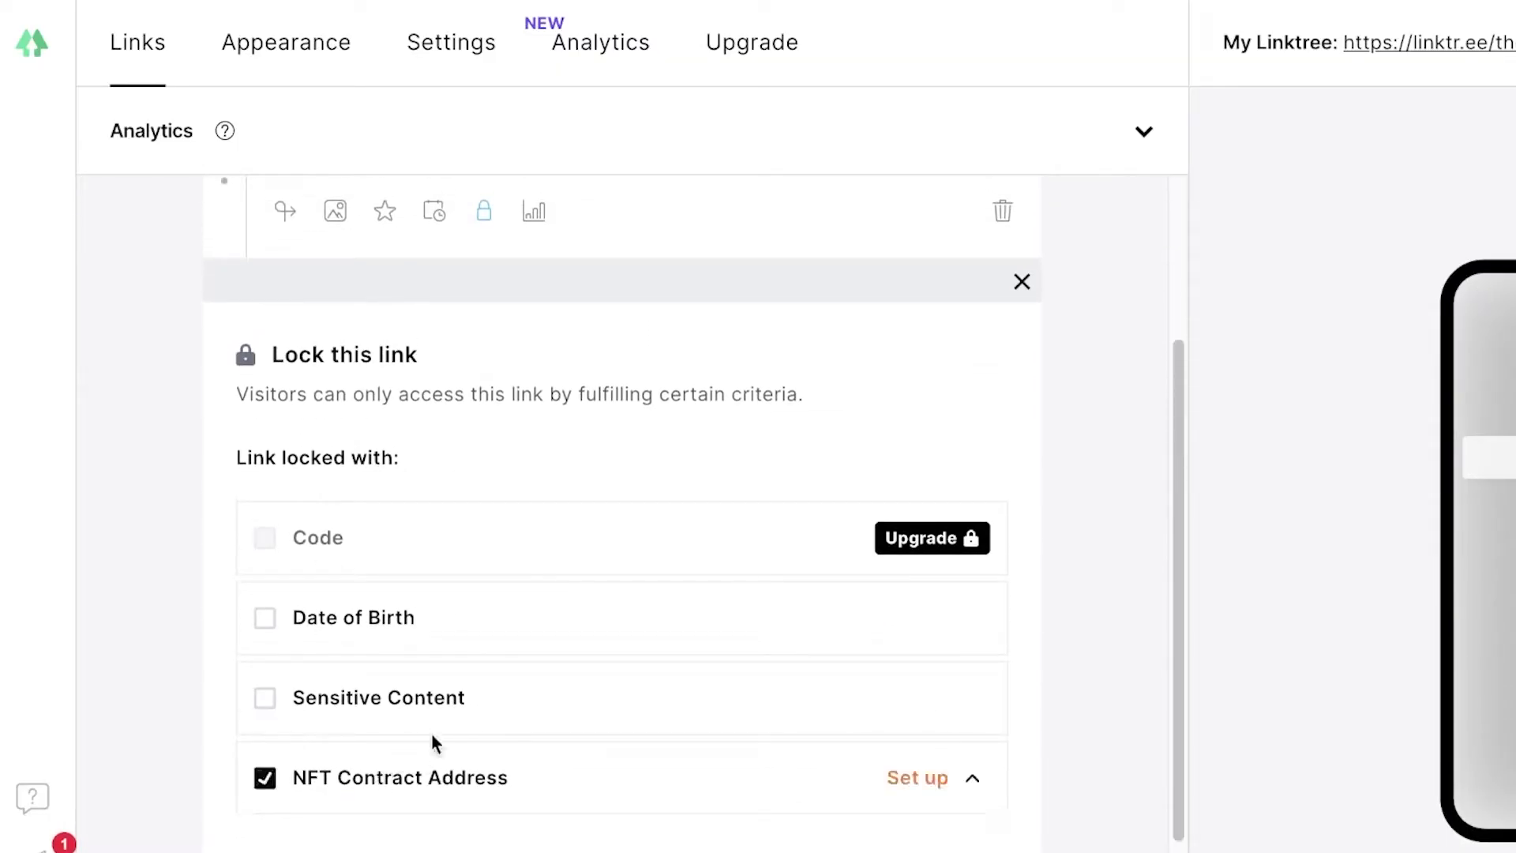
pyautogui.click(466, 447)
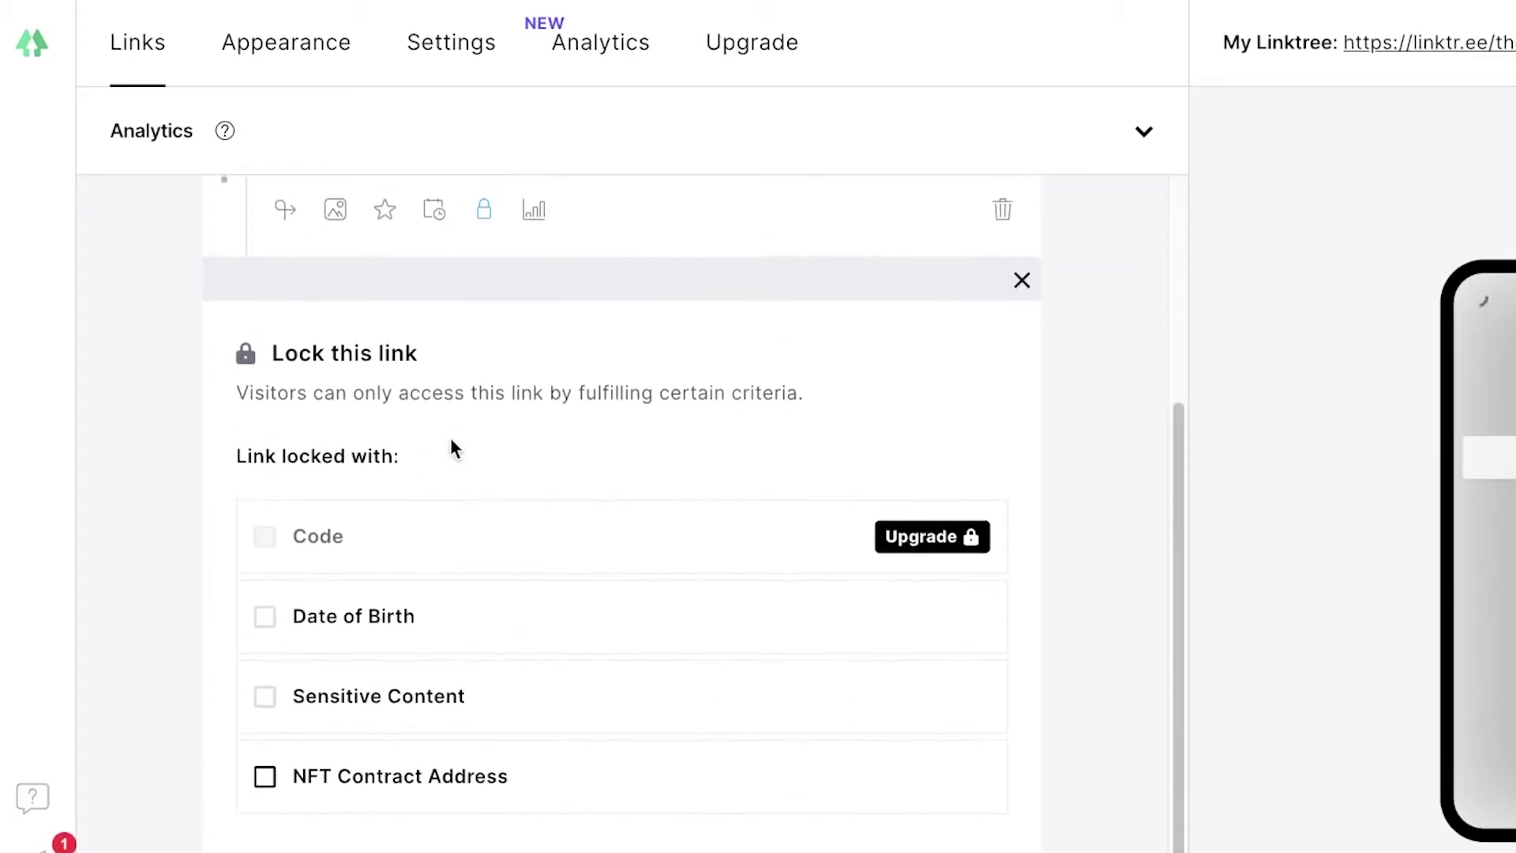
# Step: Check and close the link's analytics and prioritize panels
pyautogui.click(540, 223)
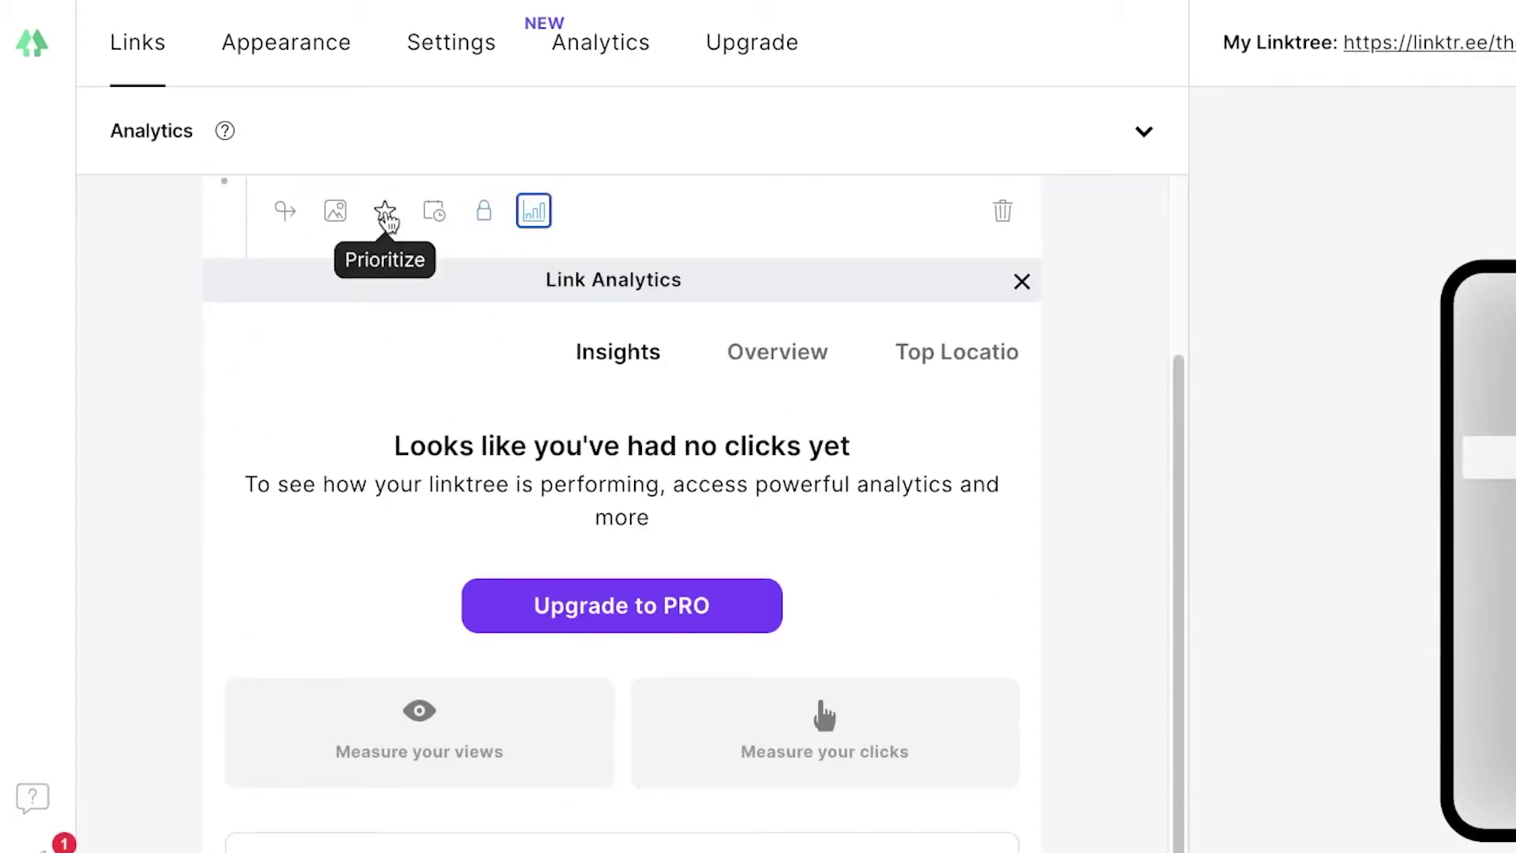
pyautogui.click(1023, 281)
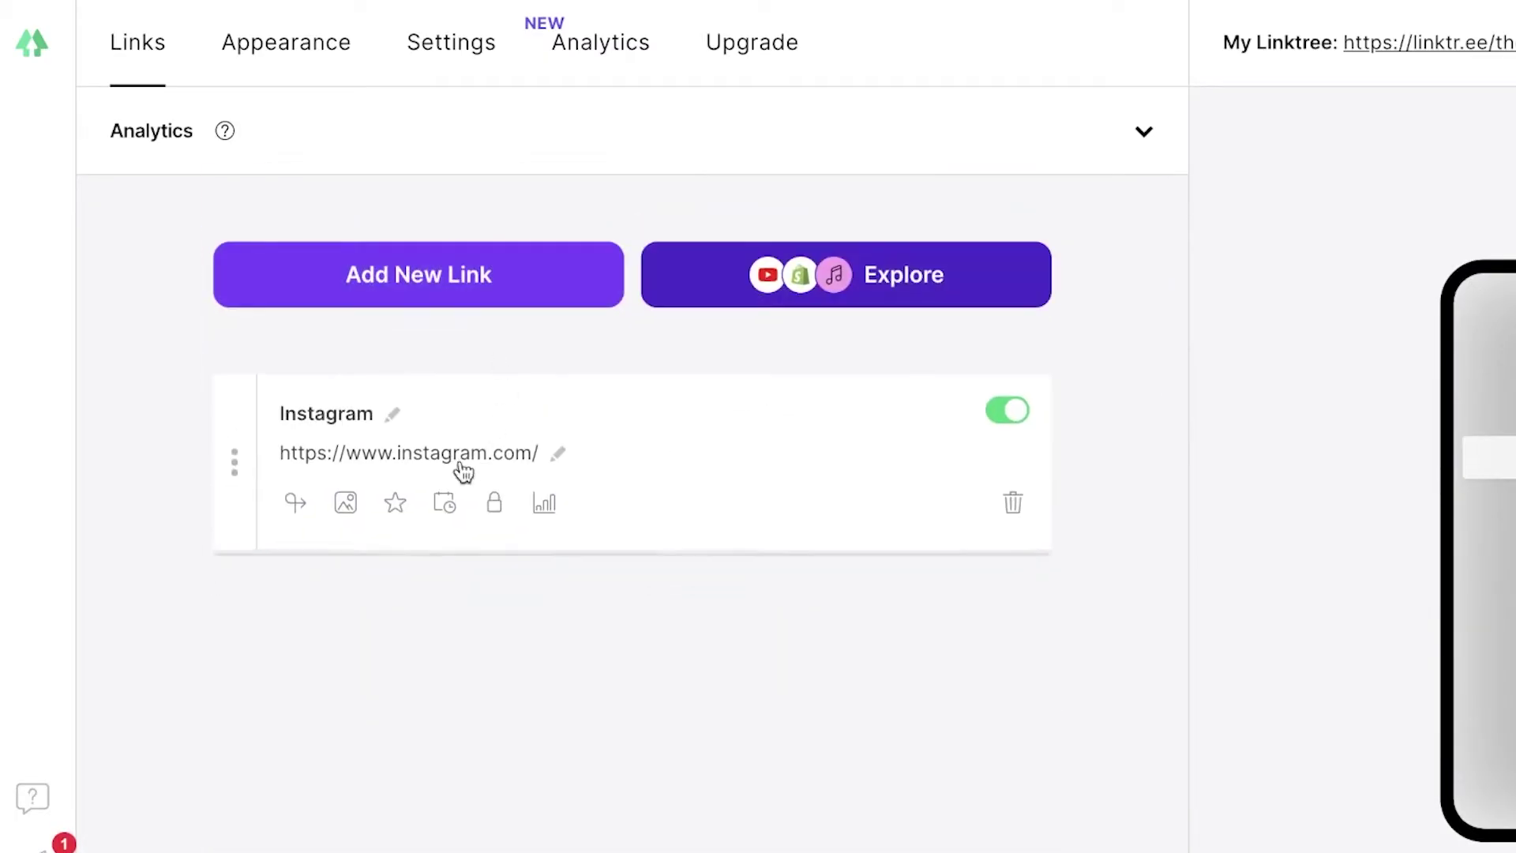
pyautogui.click(398, 509)
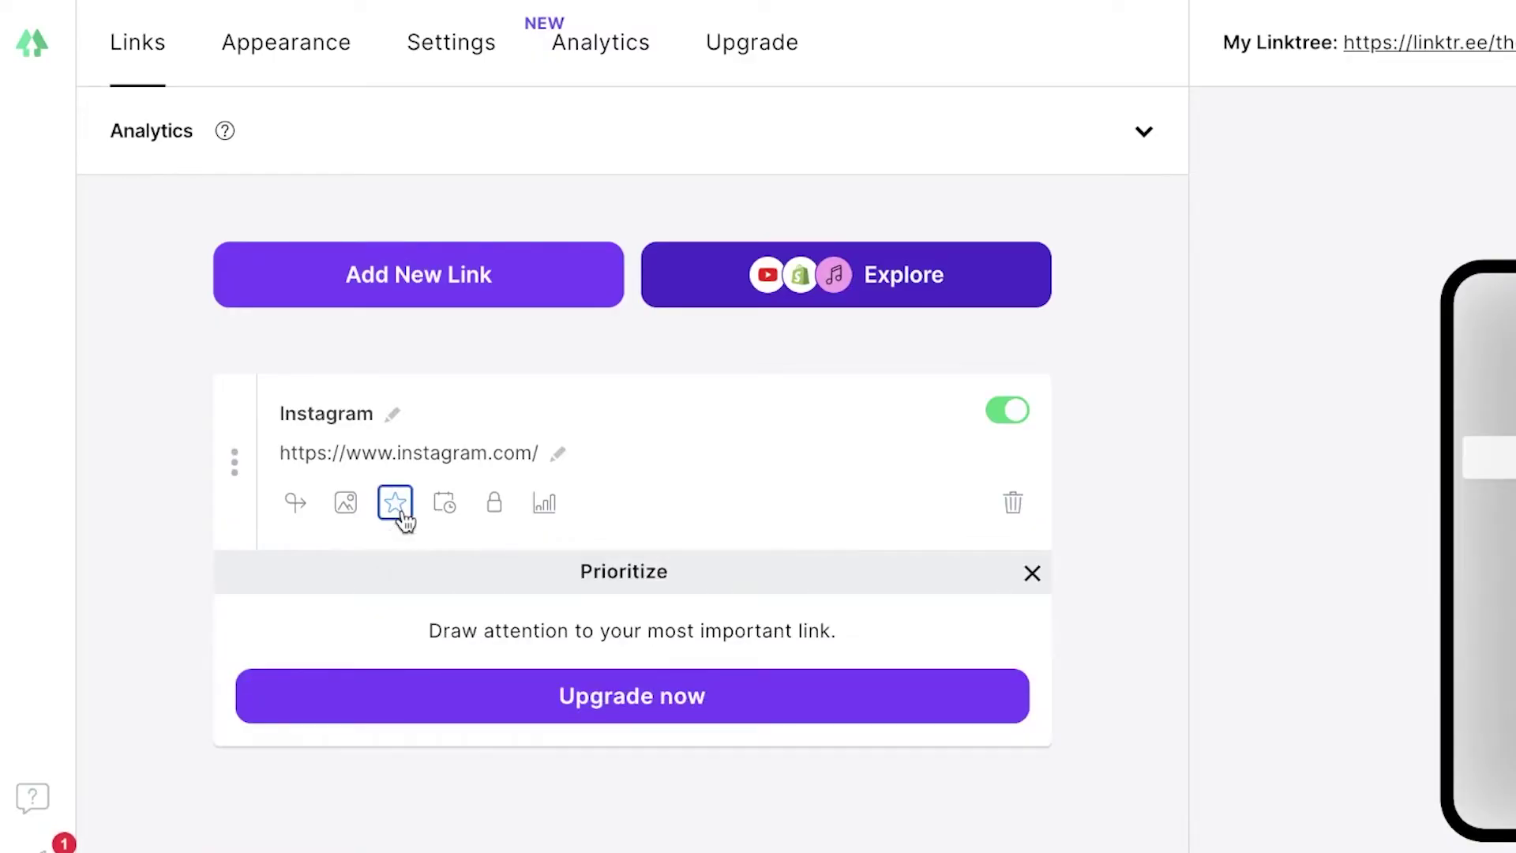
pyautogui.click(1032, 573)
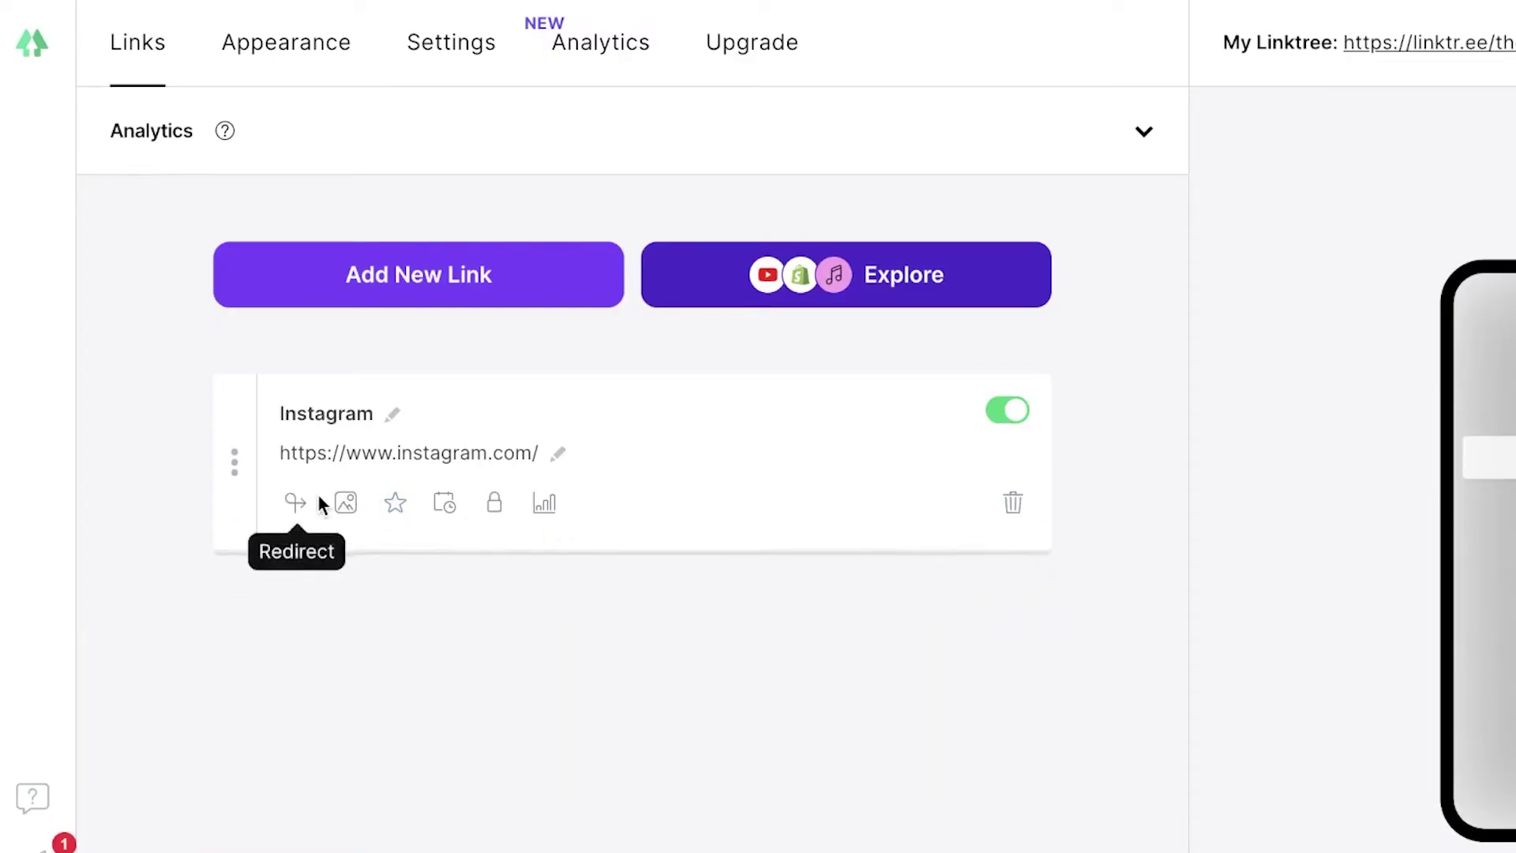
pyautogui.click(345, 503)
# Step: Try uploading a custom thumbnail image, then cancel without adding one
pyautogui.click(605, 686)
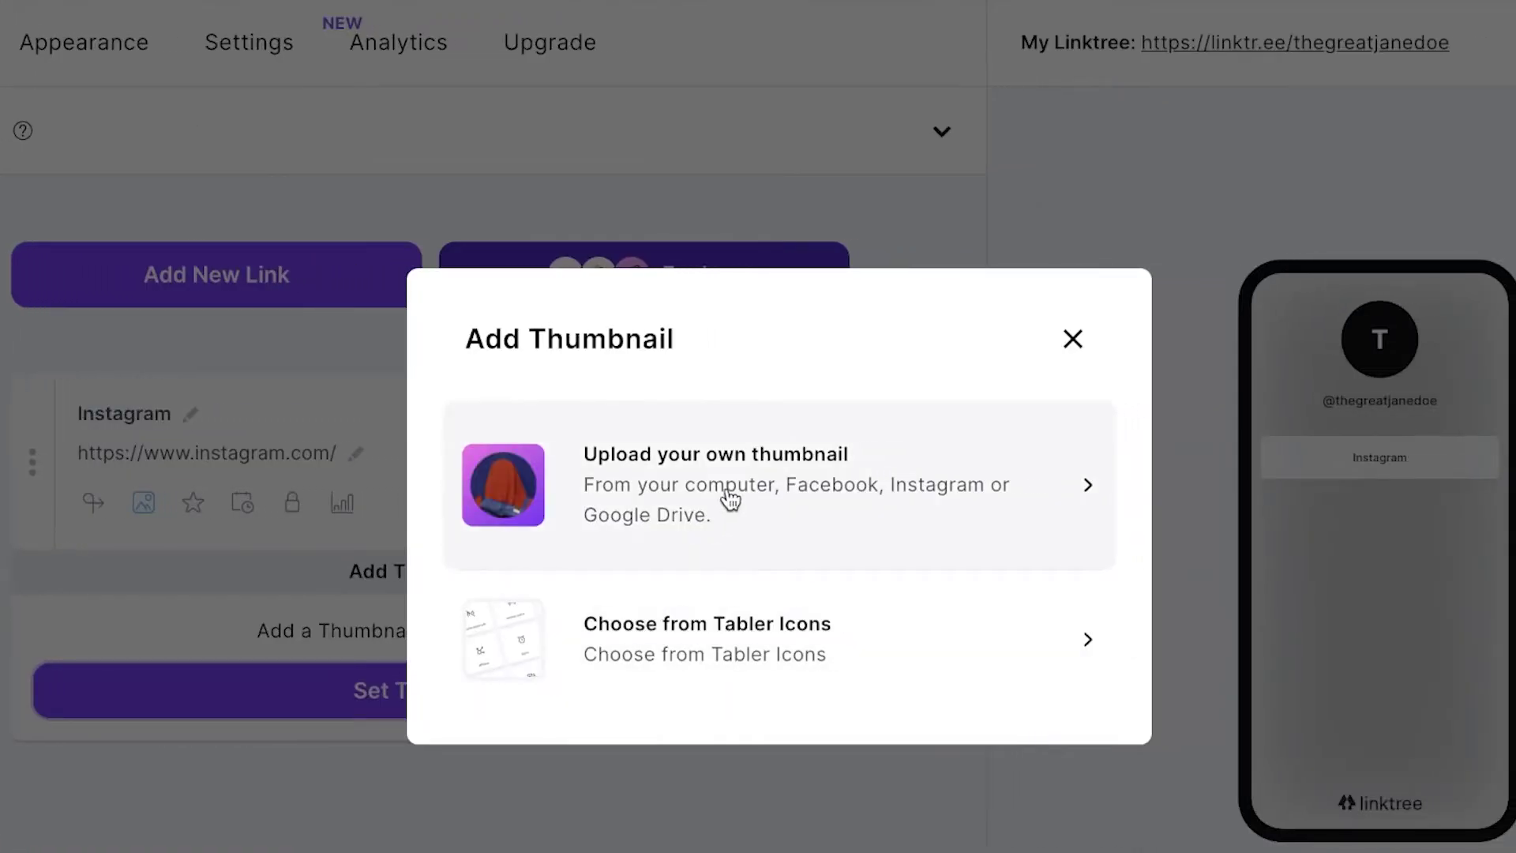
pyautogui.click(719, 497)
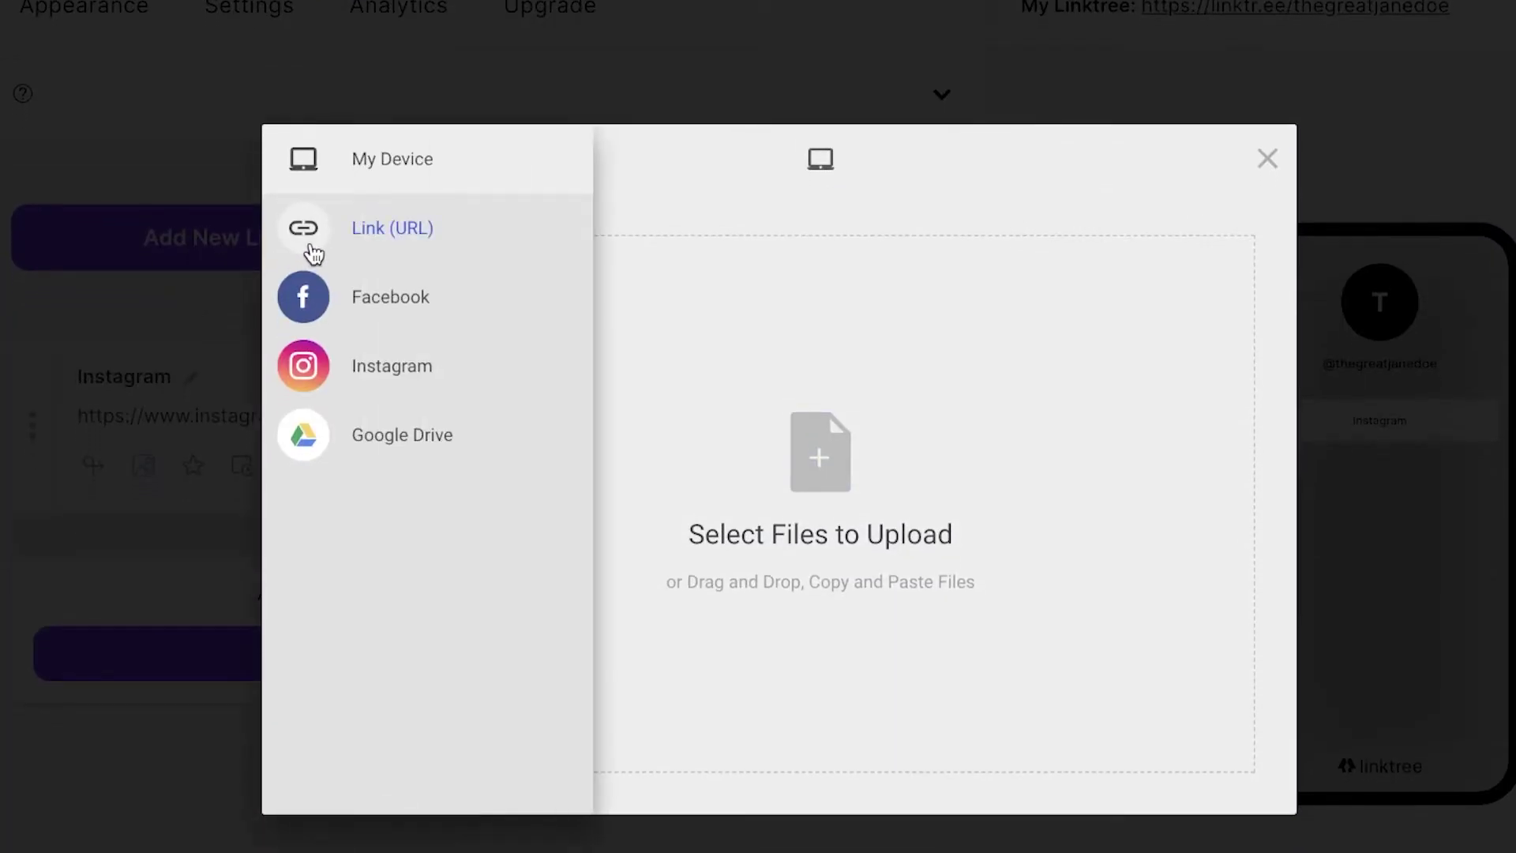
pyautogui.click(313, 253)
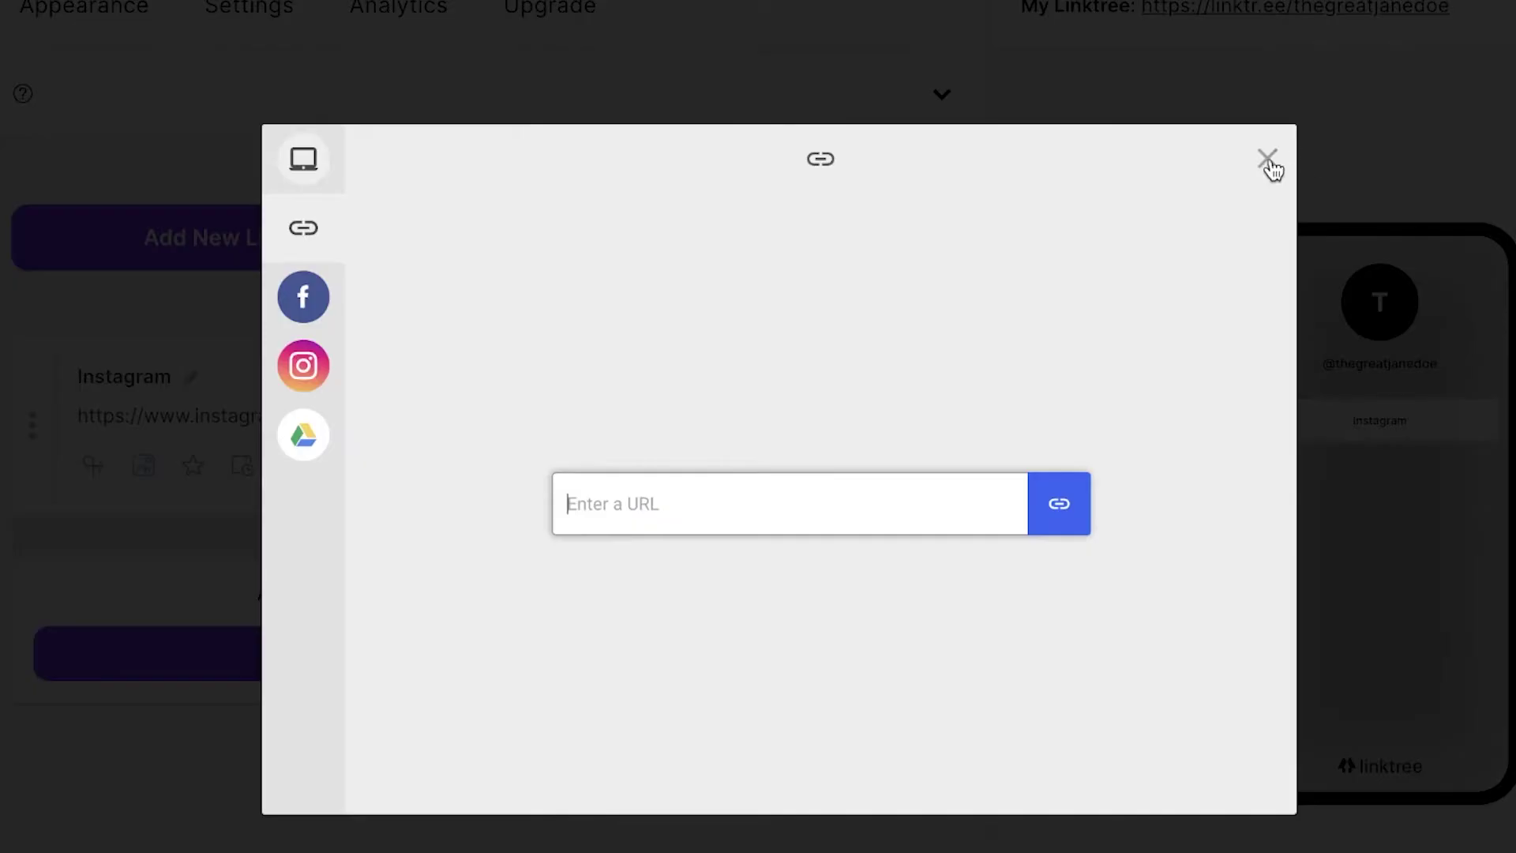
pyautogui.click(1325, 187)
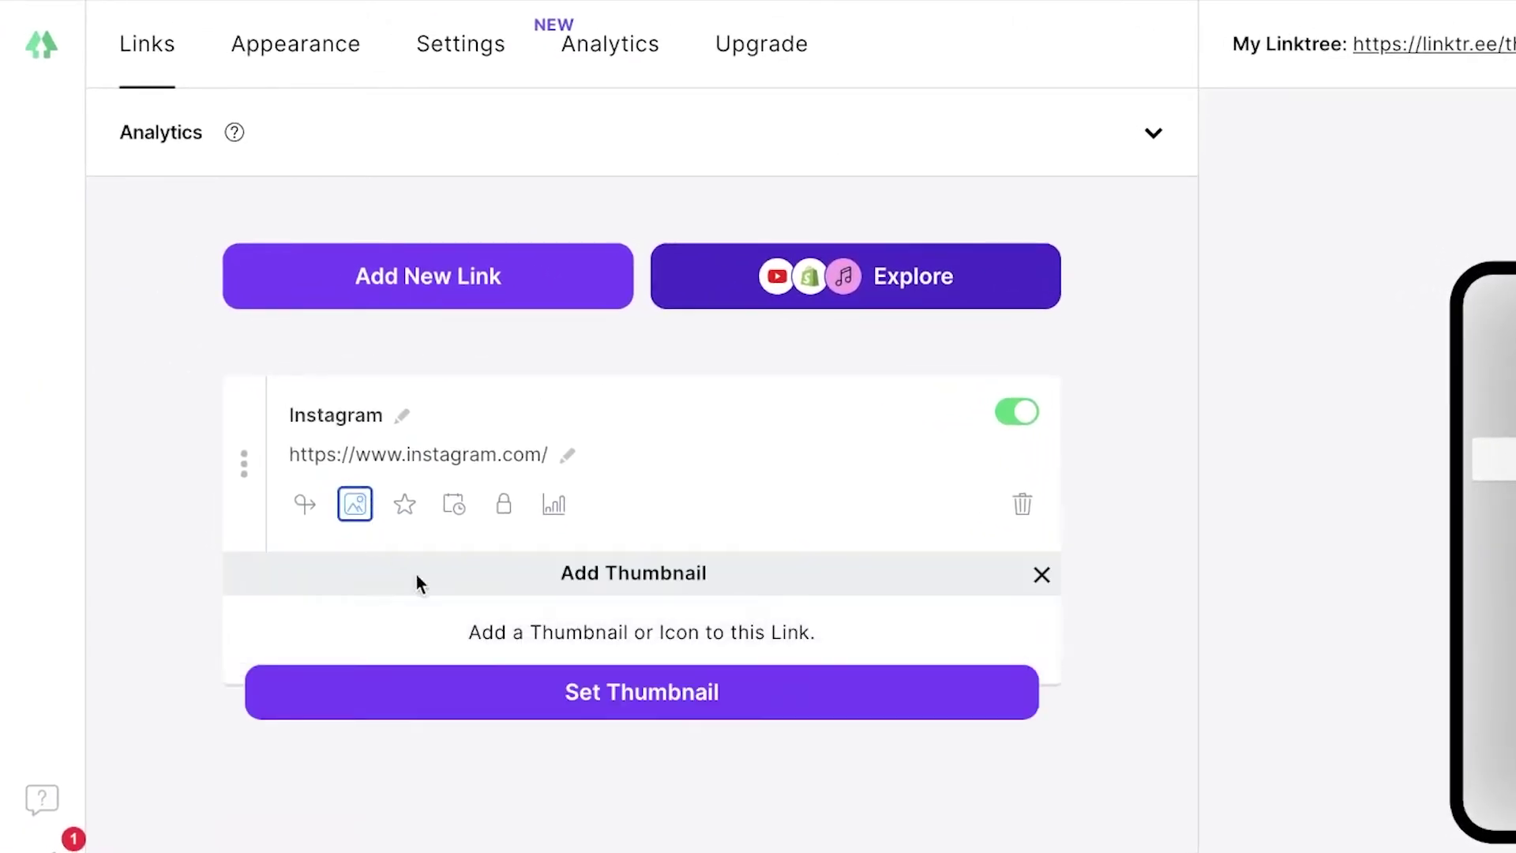
# Step: Set the Instagram icon from Tabler Icons, found by searching 'ins', as the thumbnail
pyautogui.click(525, 692)
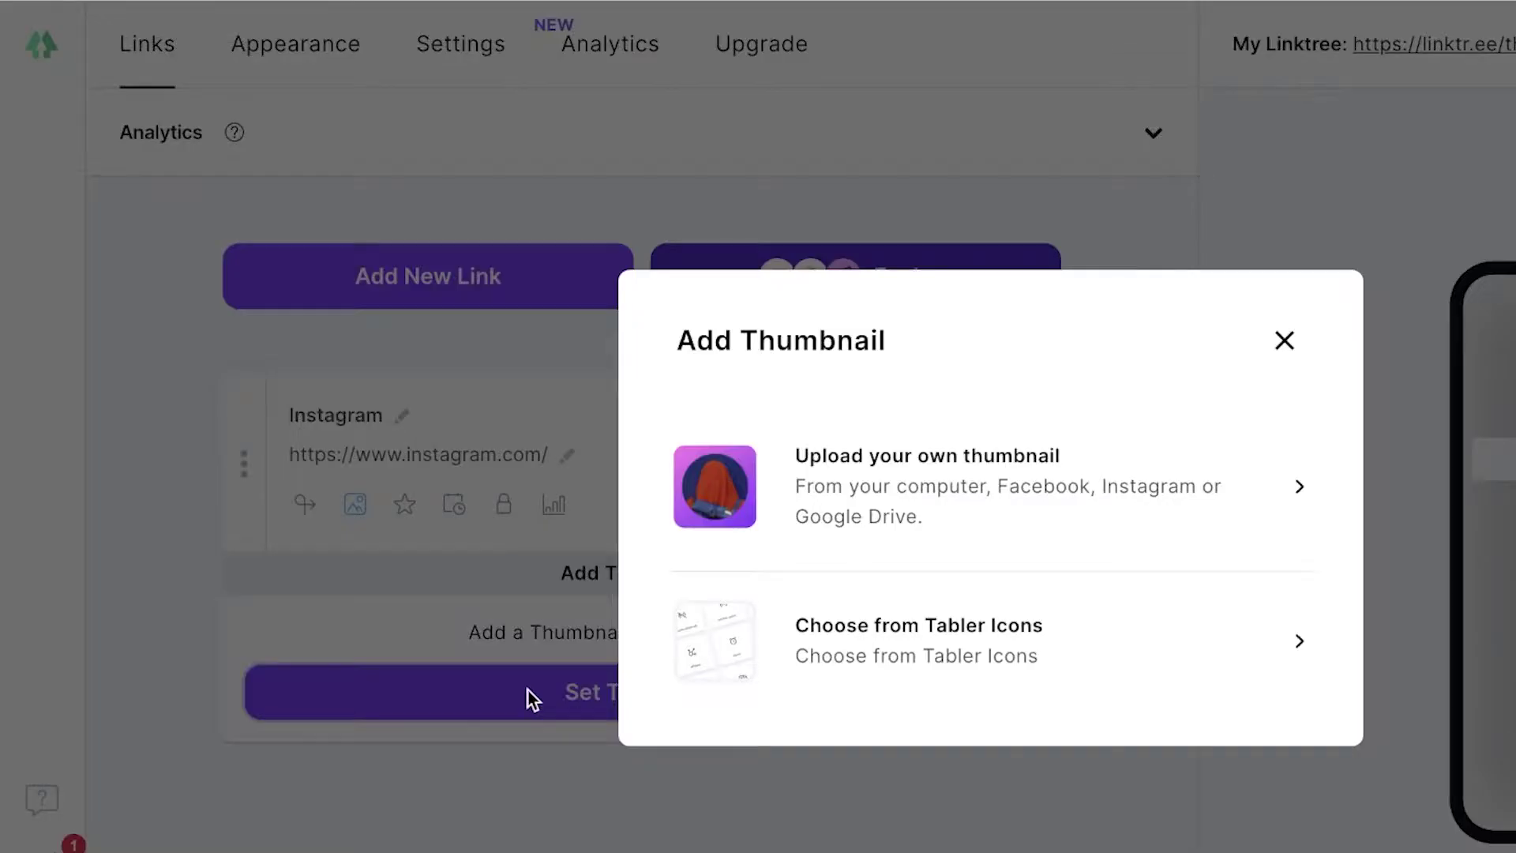
pyautogui.click(908, 661)
pyautogui.click(850, 328)
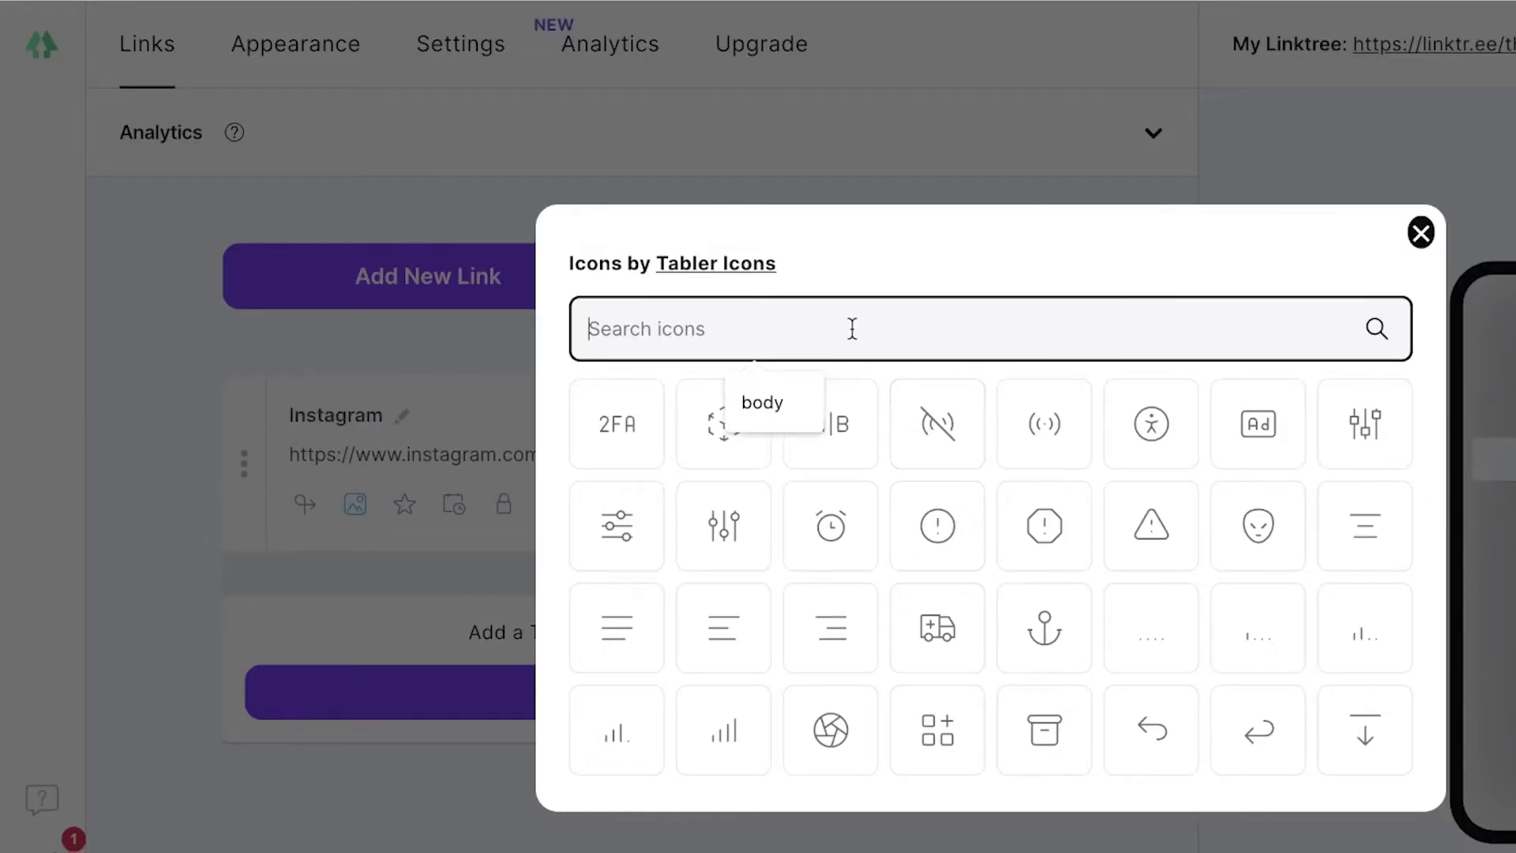
pyautogui.write('inst')
pyautogui.click(616, 427)
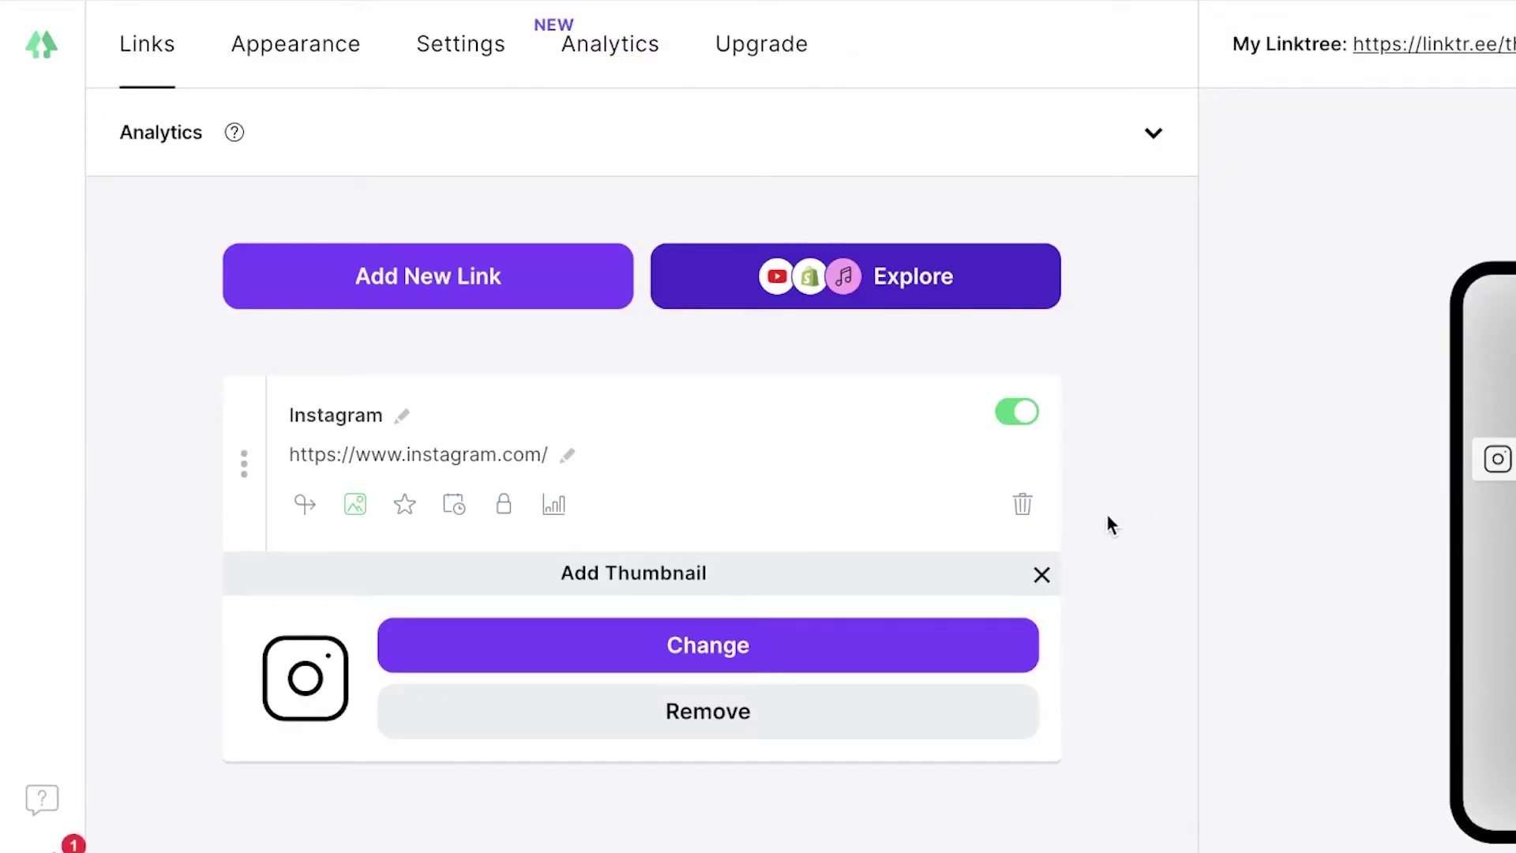
pyautogui.click(1041, 576)
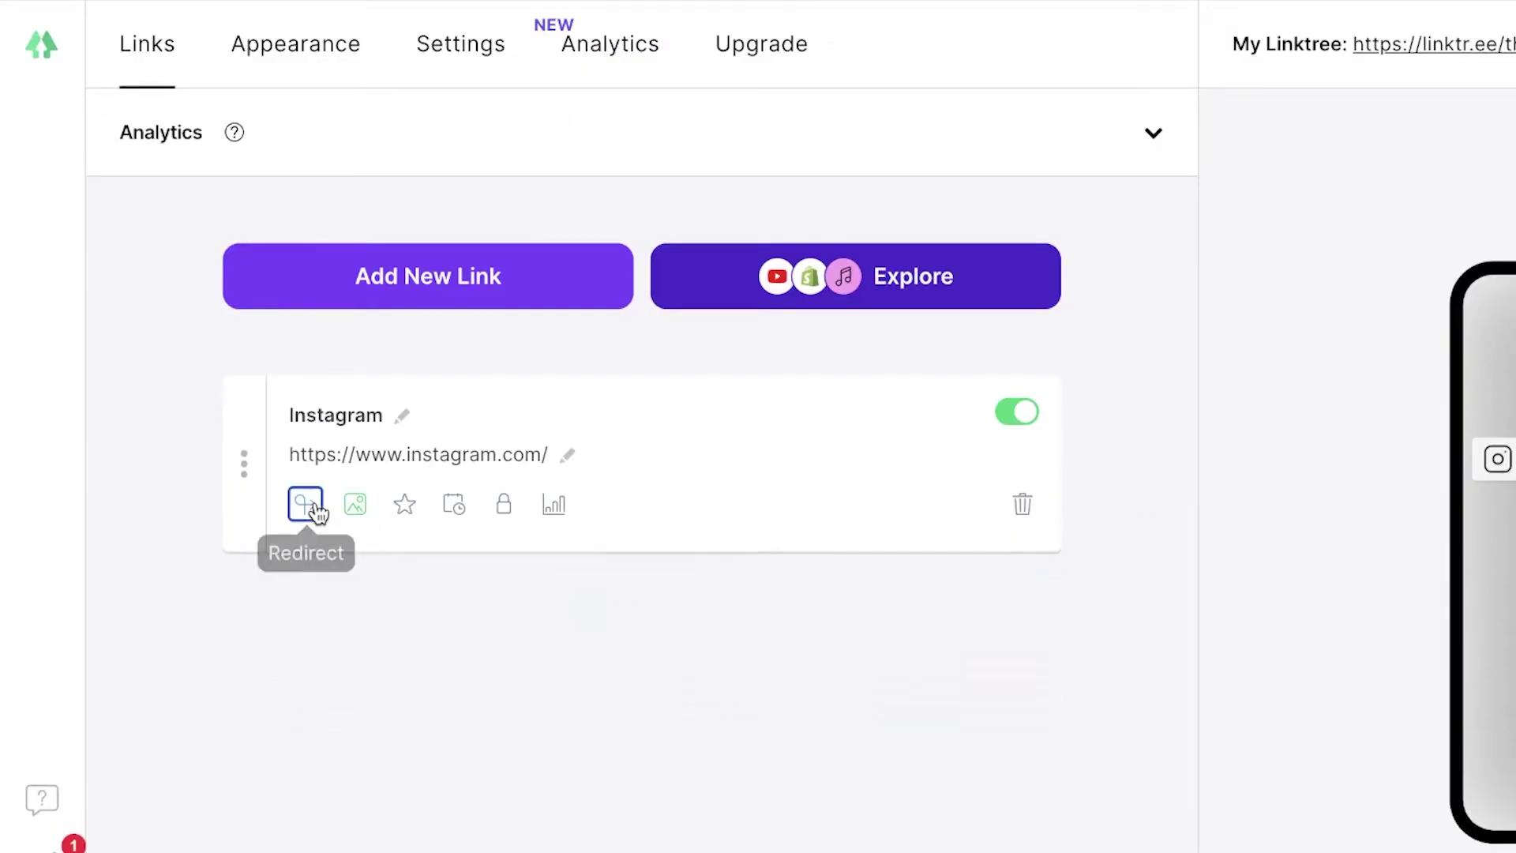
pyautogui.click(318, 513)
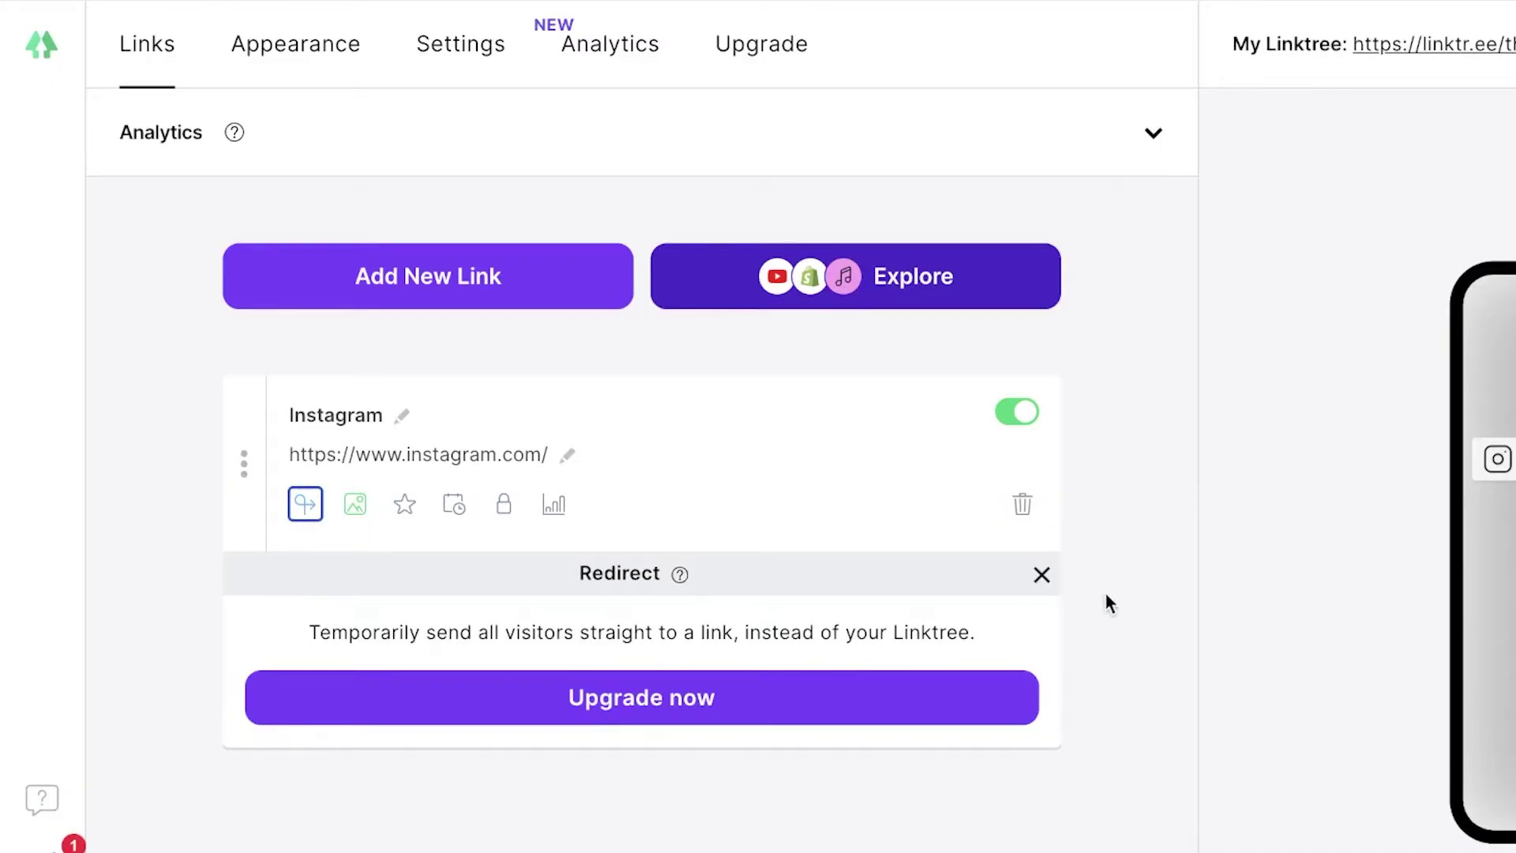
pyautogui.click(1042, 574)
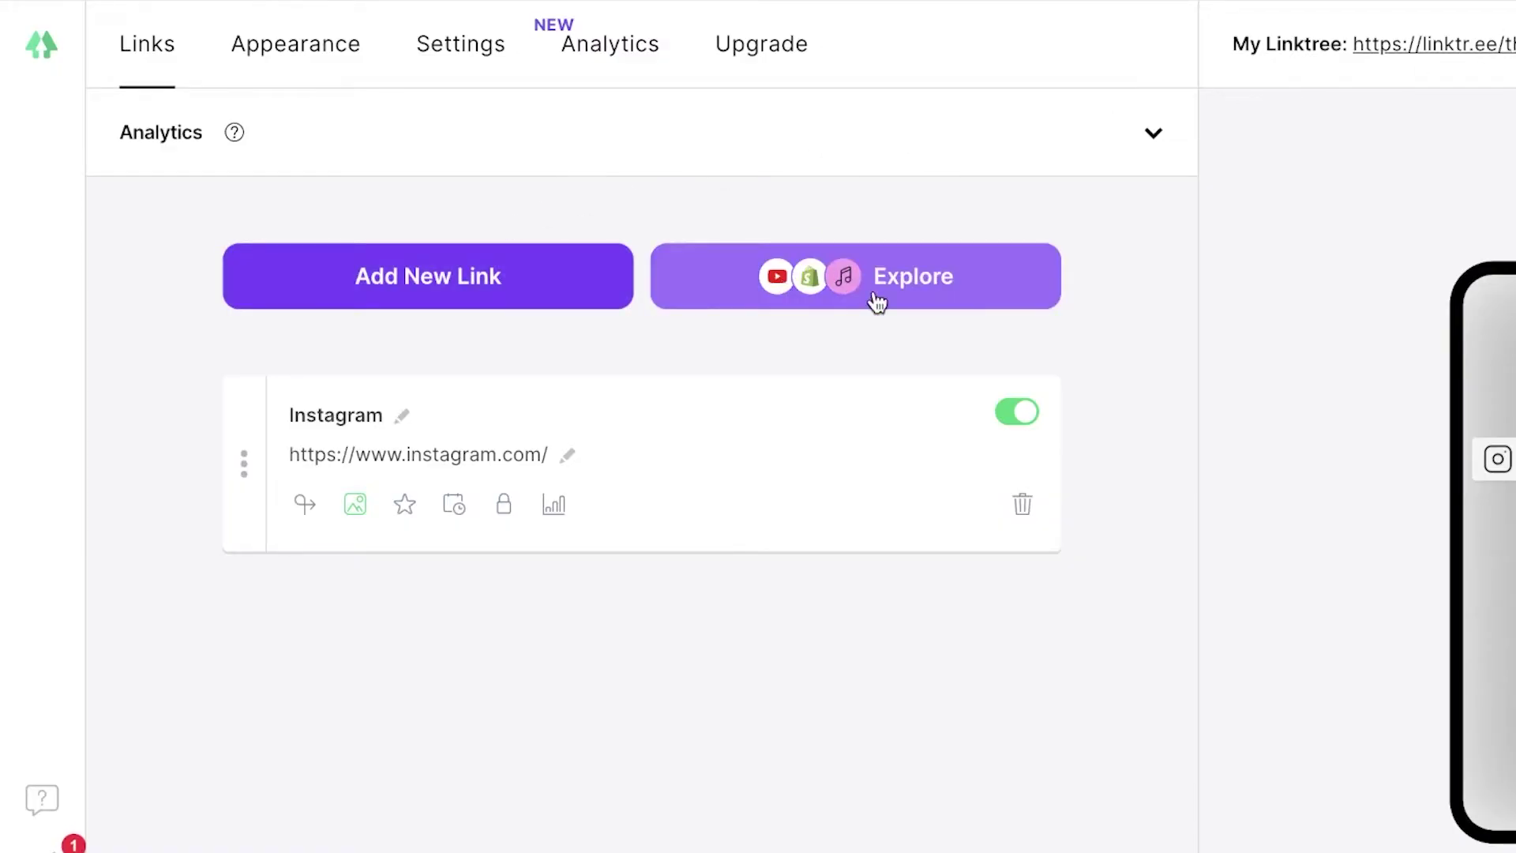
# Step: Open the Add to Linktree catalogue and scroll through its content types
pyautogui.click(875, 300)
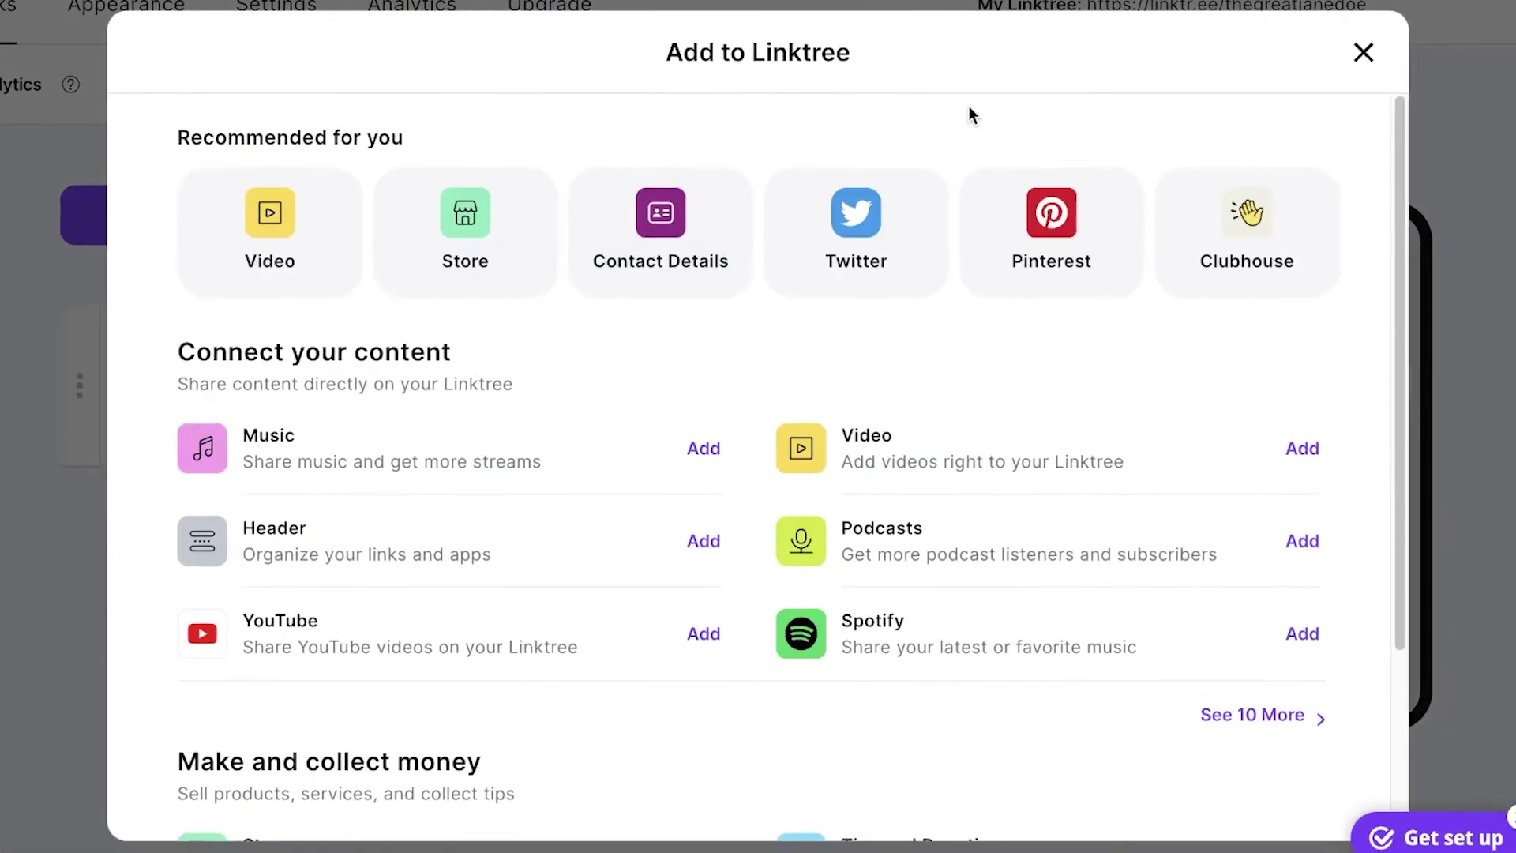
pyautogui.scroll(-1, 1221, 156)
pyautogui.click(1363, 52)
pyautogui.click(495, 213)
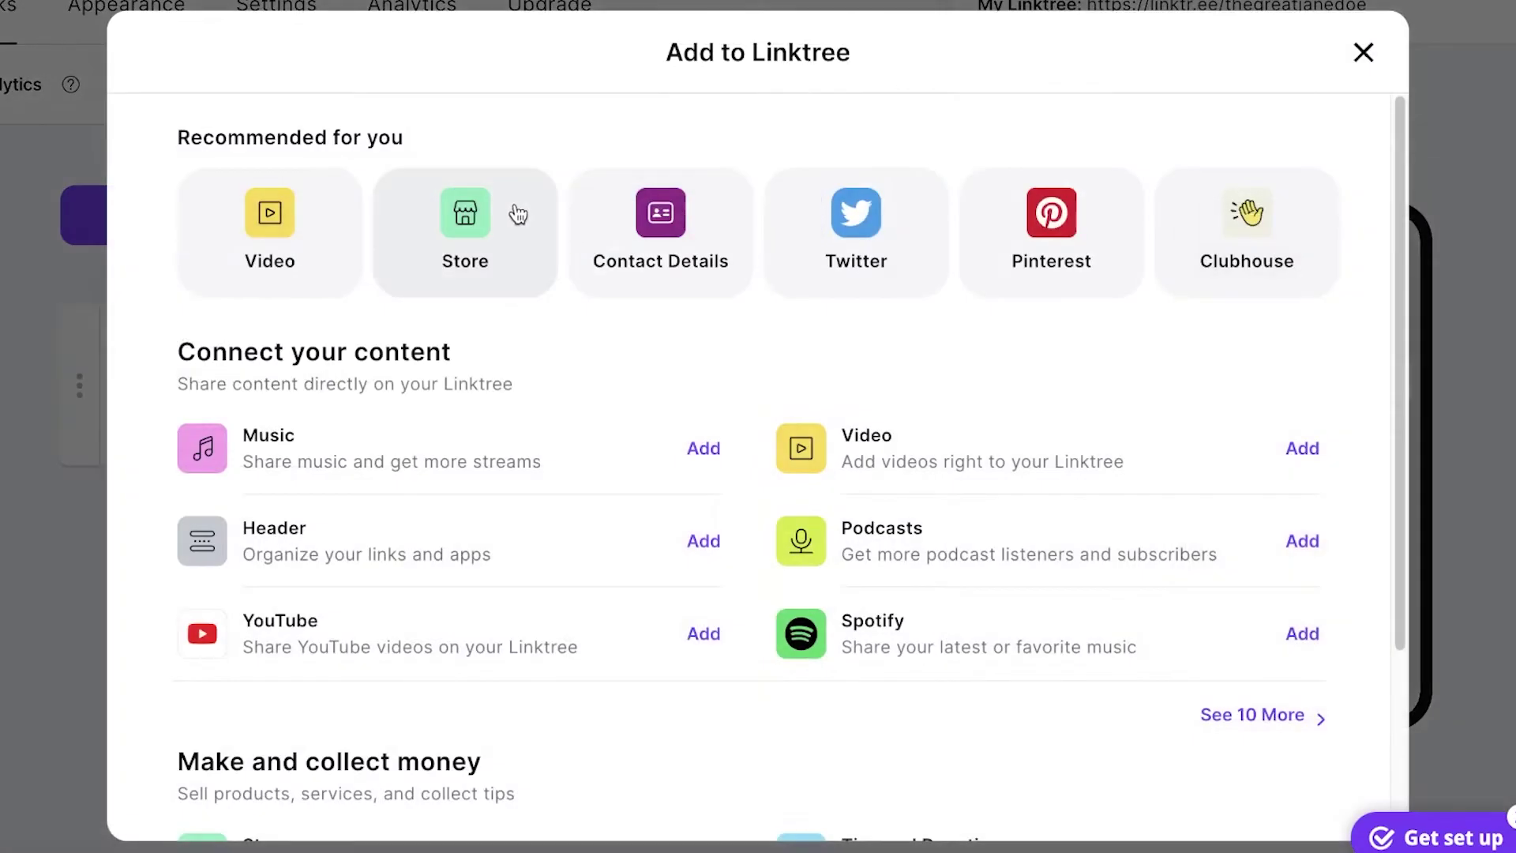
pyautogui.scroll(-5, 1335, 275)
pyautogui.scroll(-2, 1336, 281)
pyautogui.scroll(5, 1022, 300)
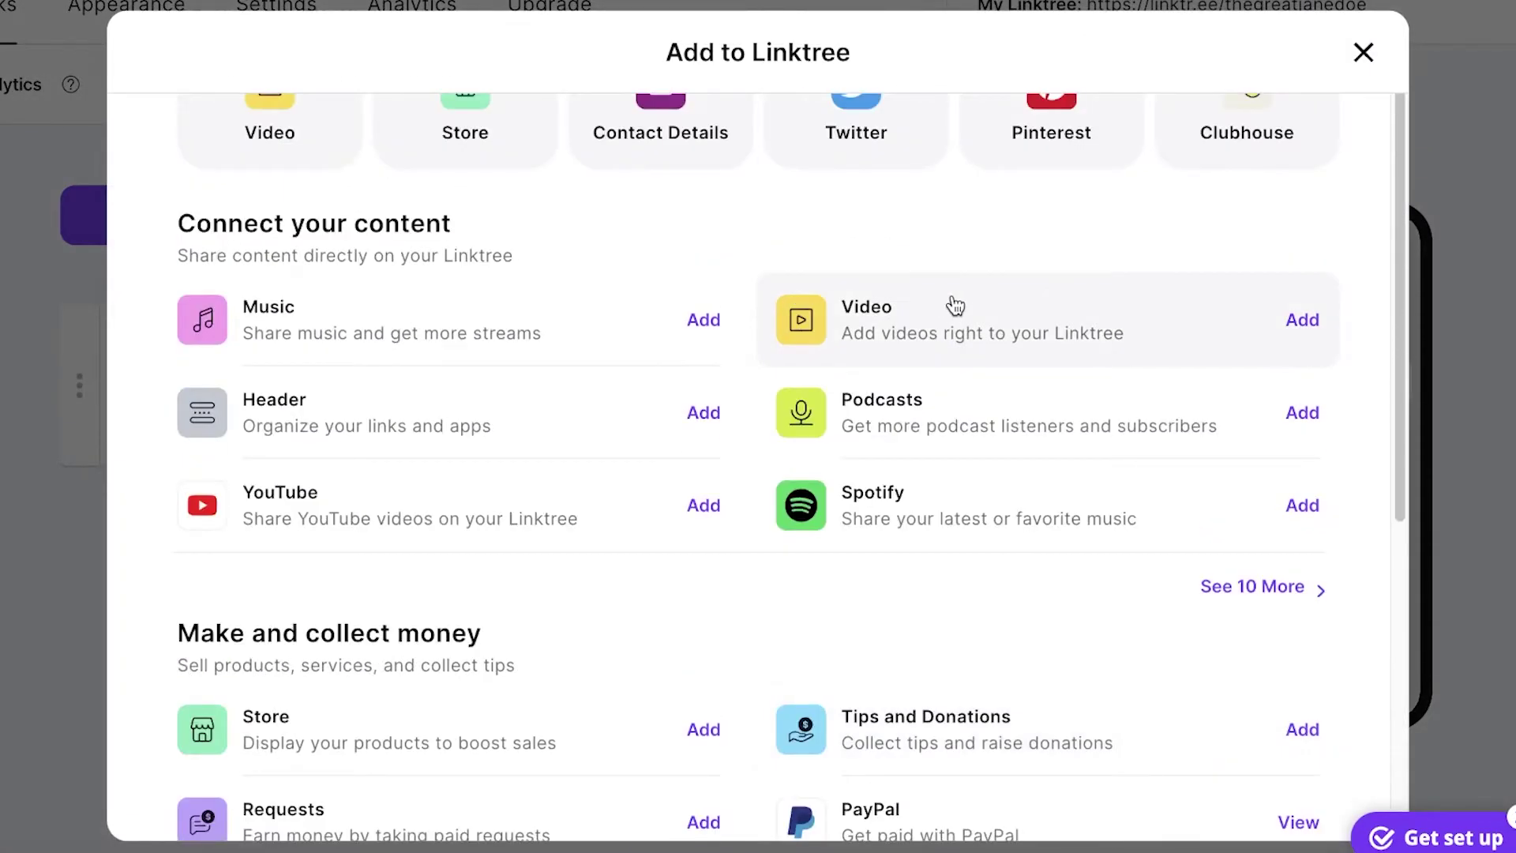
pyautogui.scroll(2, 1027, 296)
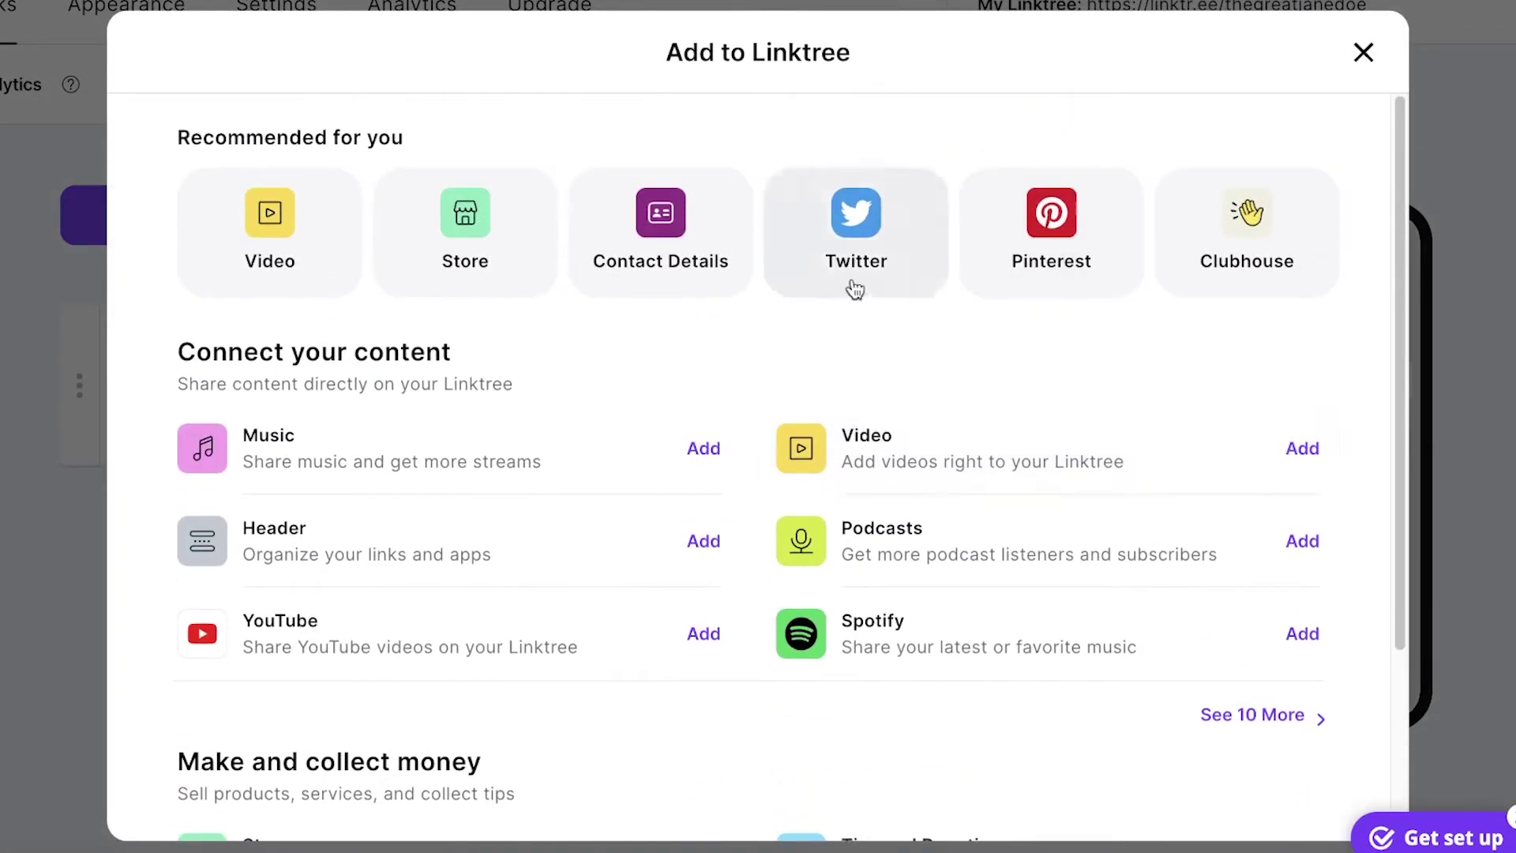
pyautogui.scroll(-3, 395, 205)
pyautogui.scroll(3, 442, 172)
# Step: Add a Store block, review its setup panel, then delete it with confirmation
pyautogui.click(497, 225)
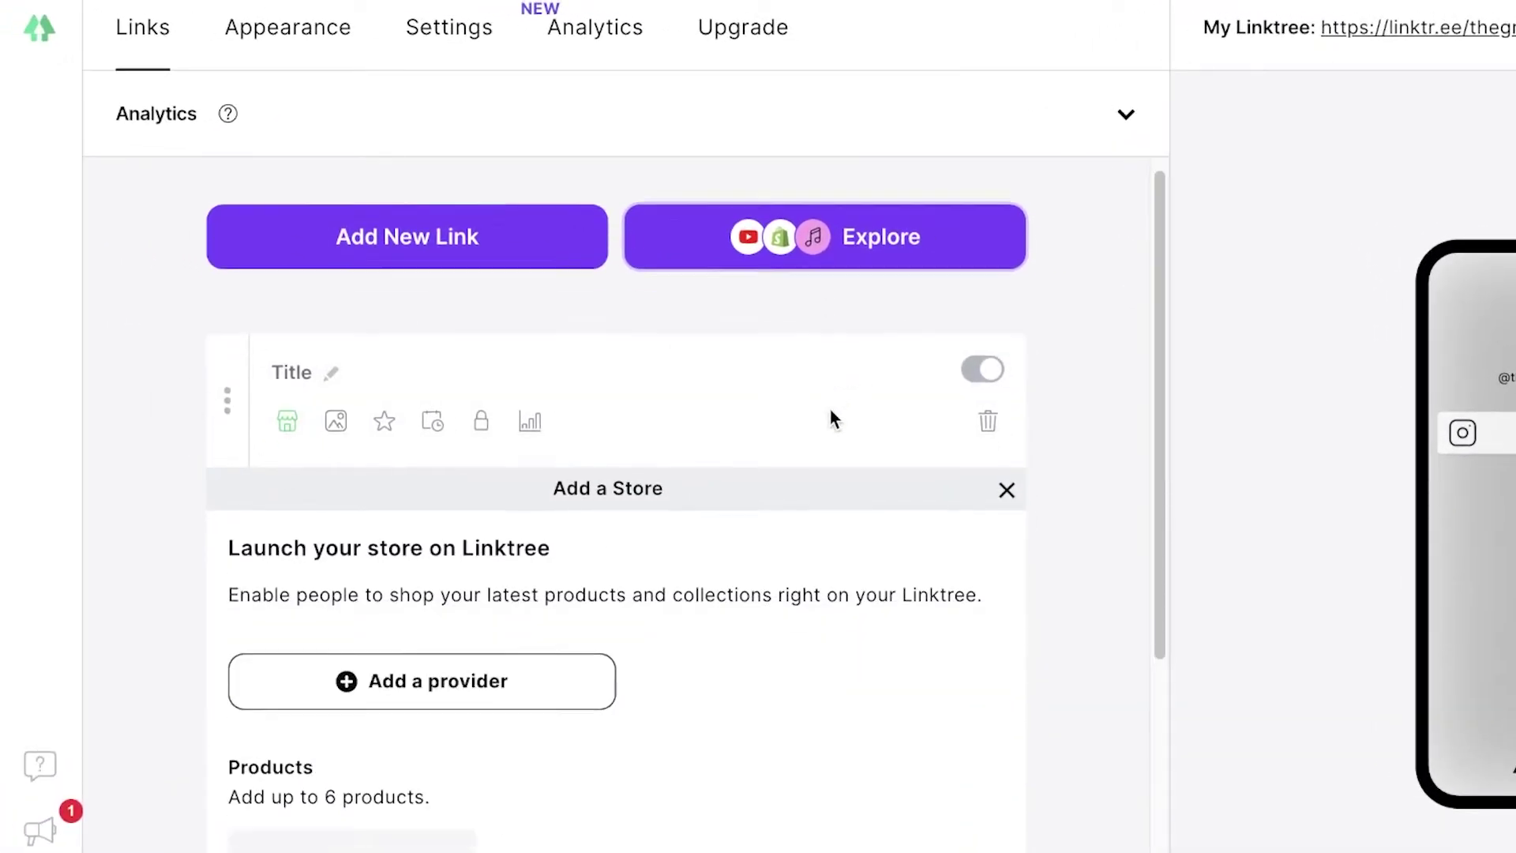
pyautogui.scroll(-8, 809, 407)
pyautogui.scroll(8, 534, 455)
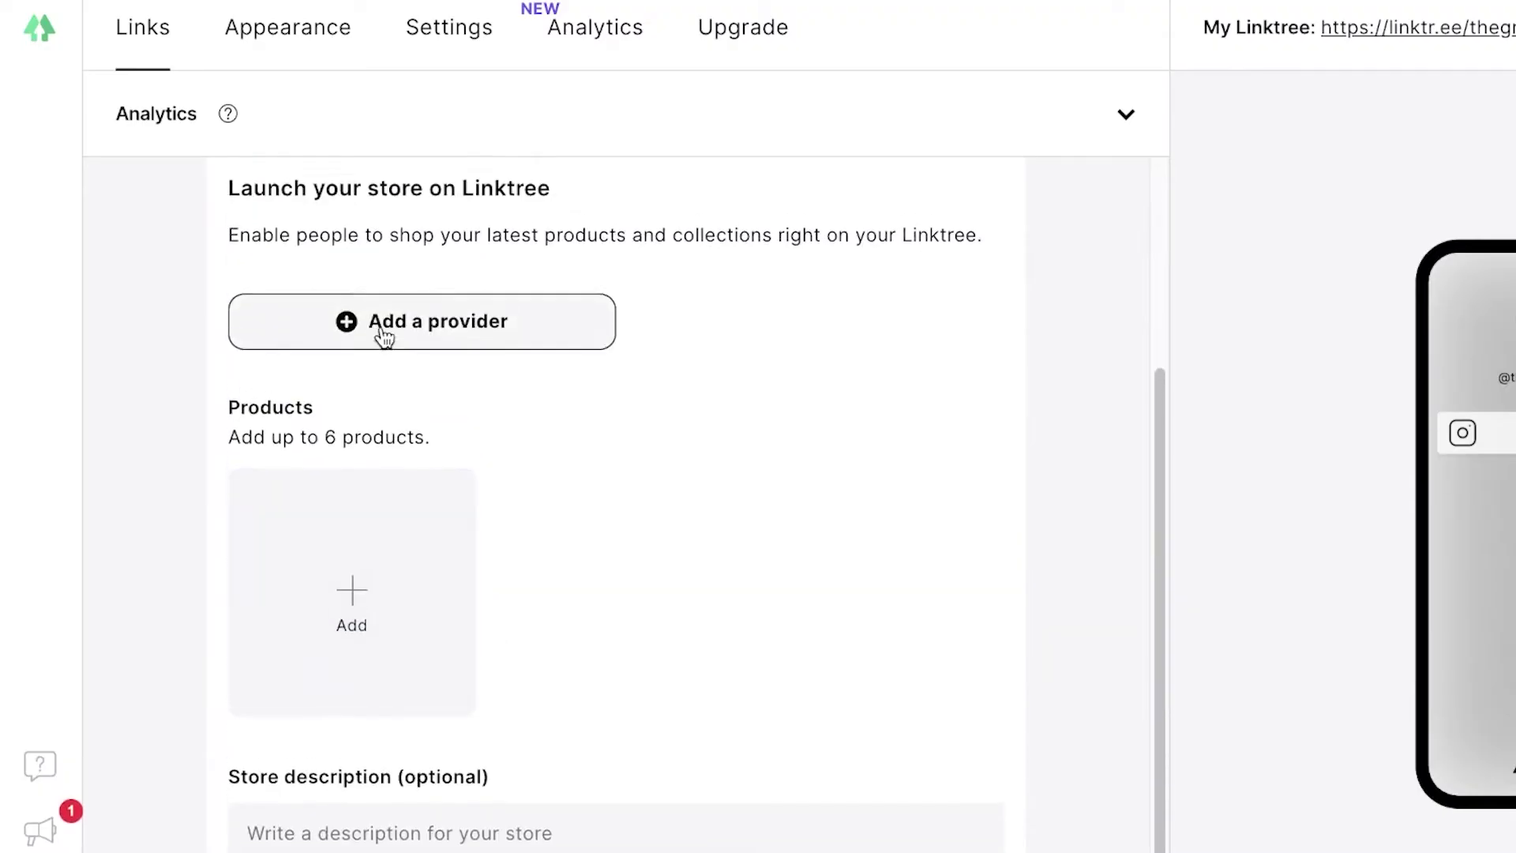
pyautogui.scroll(2, 524, 396)
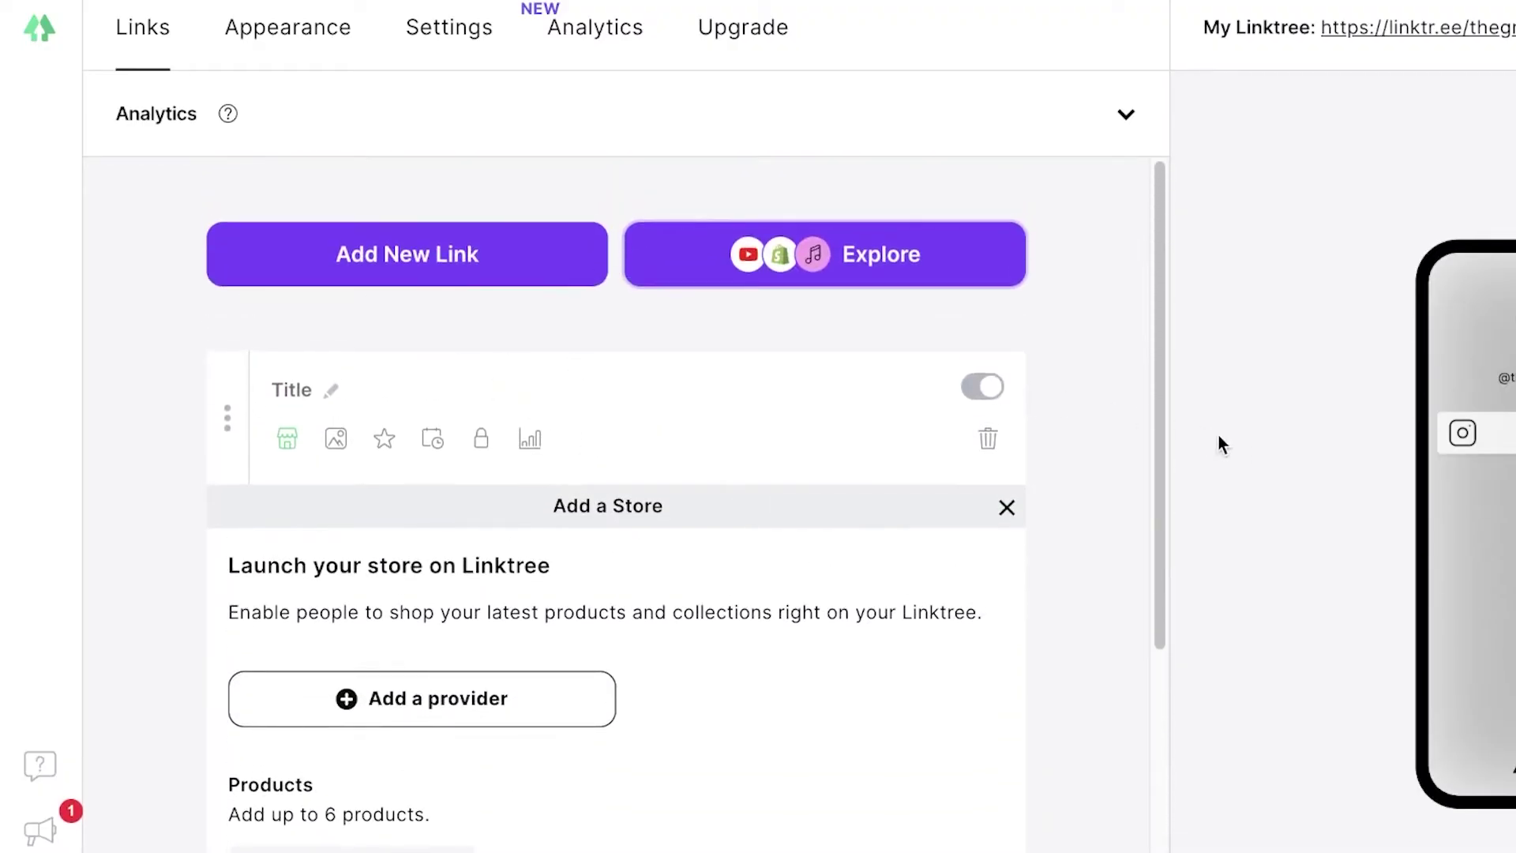
pyautogui.click(988, 439)
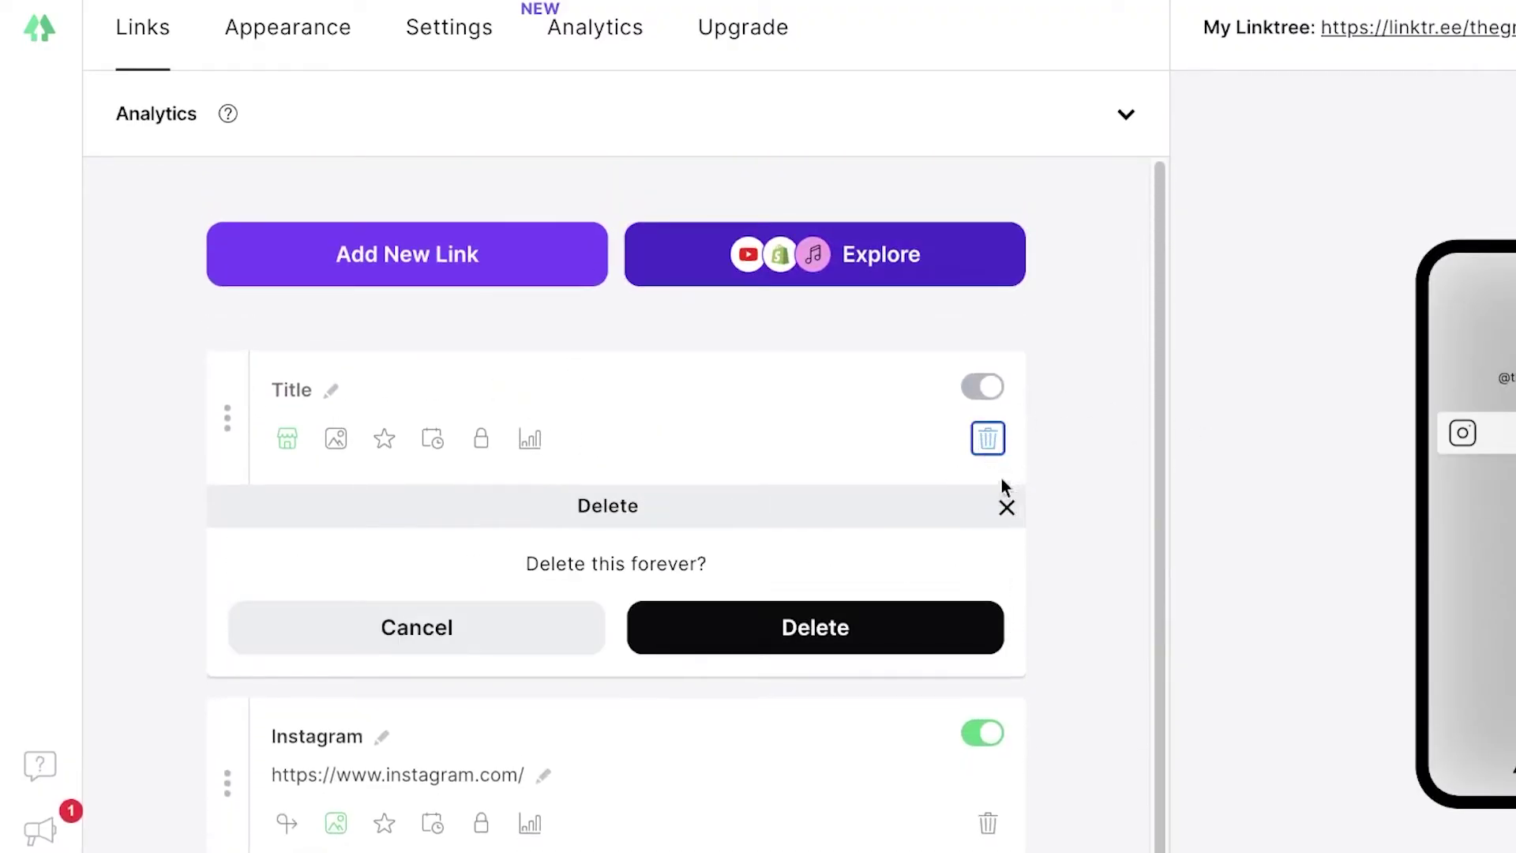
pyautogui.click(994, 447)
# Step: Add a Twitter link from the Add to Linktree catalogue and title it 'Twitter'
pyautogui.click(751, 260)
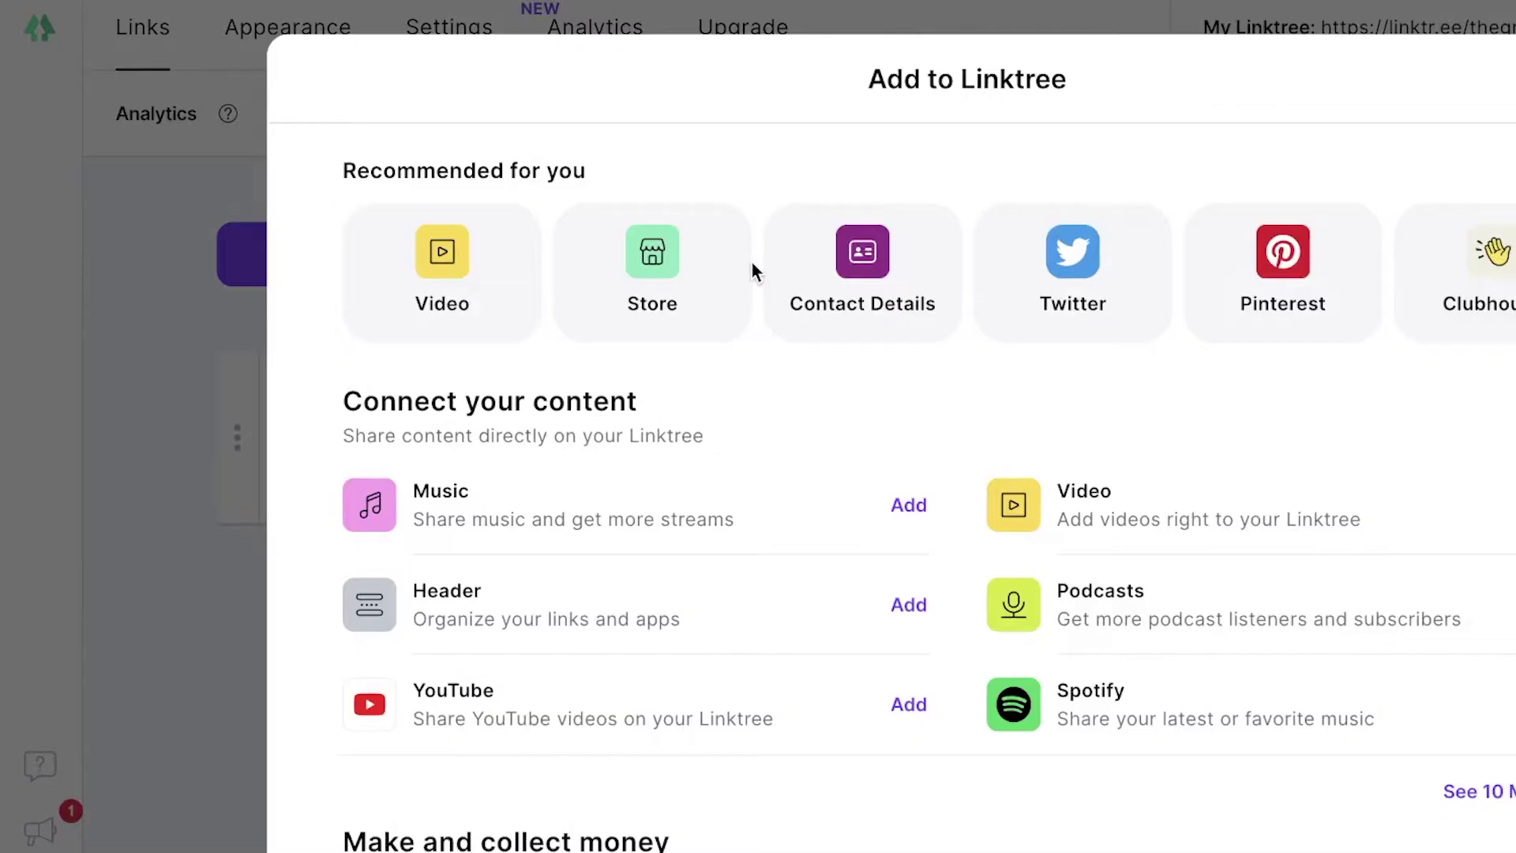
pyautogui.click(1019, 229)
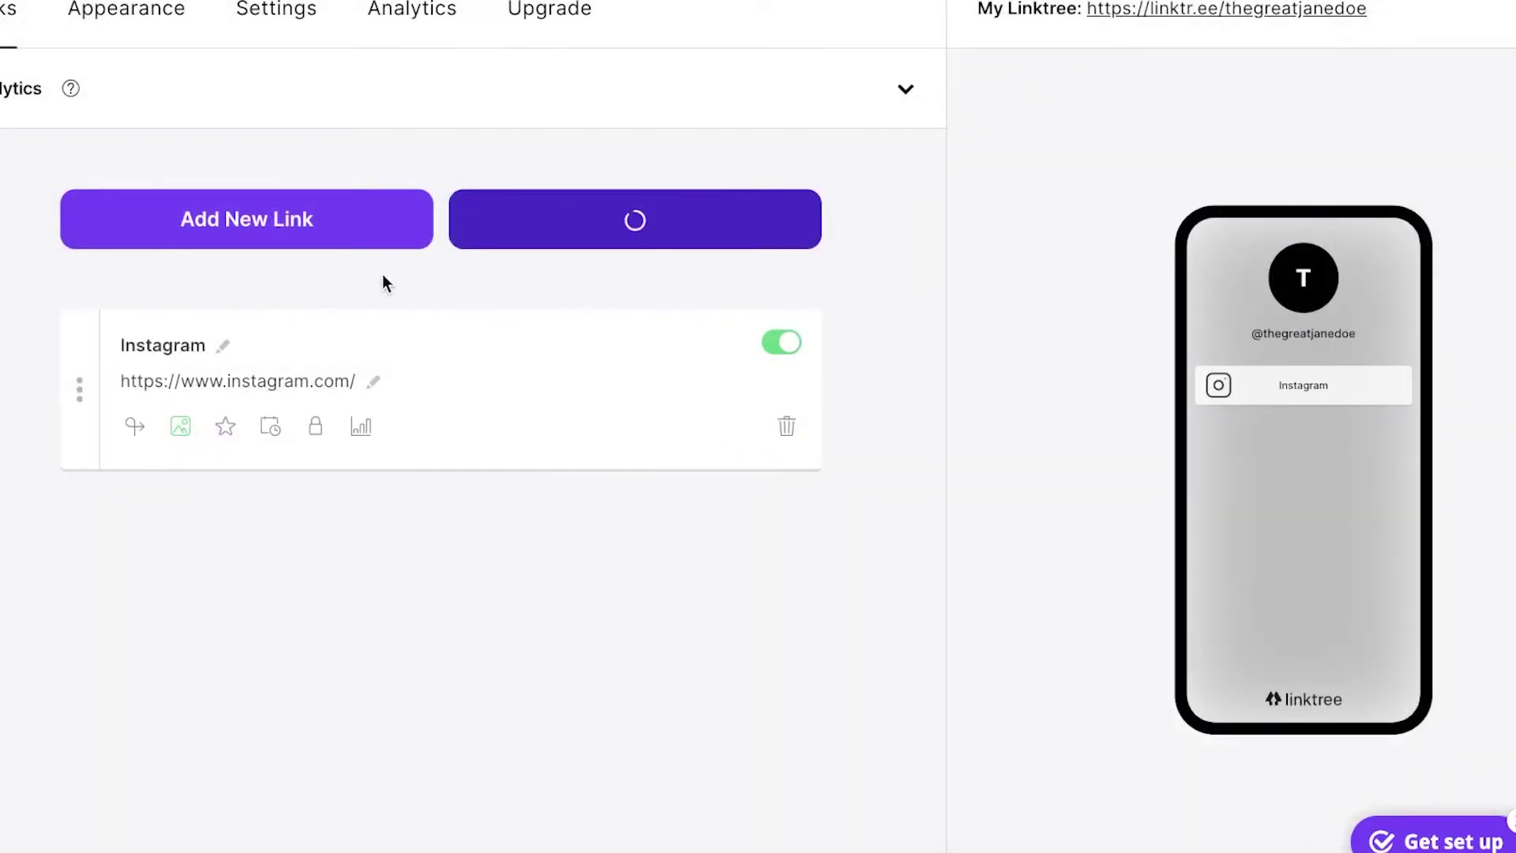
pyautogui.press('BackSpace')
pyautogui.press('BackSpace')
pyautogui.press('BackSpace')
pyautogui.press('BackSpace')
pyautogui.press('BackSpace')
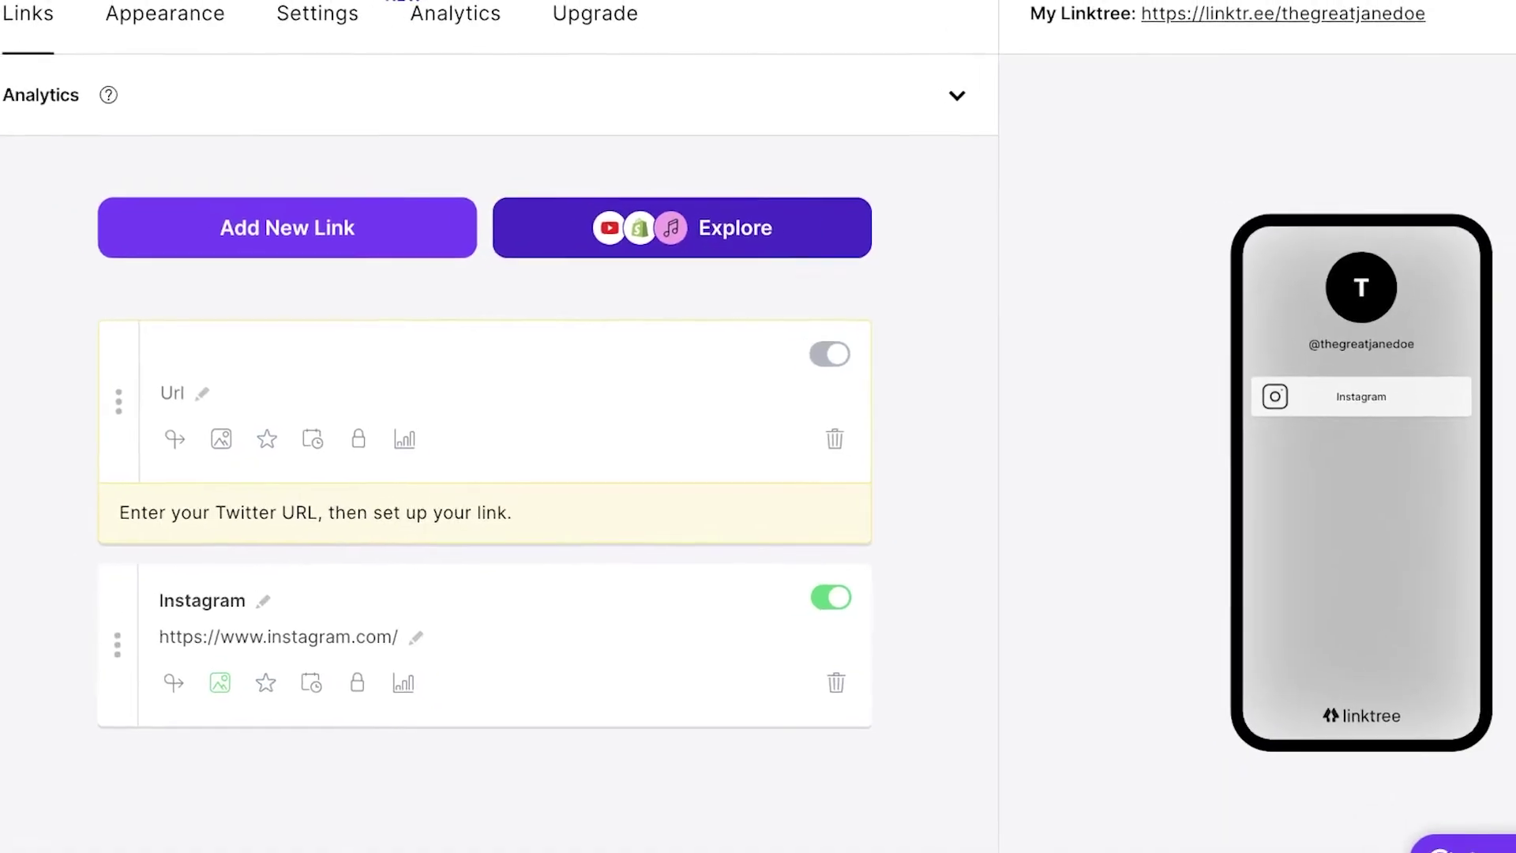
pyautogui.write('Twitter')
pyautogui.press('Return')
pyautogui.click(173, 393)
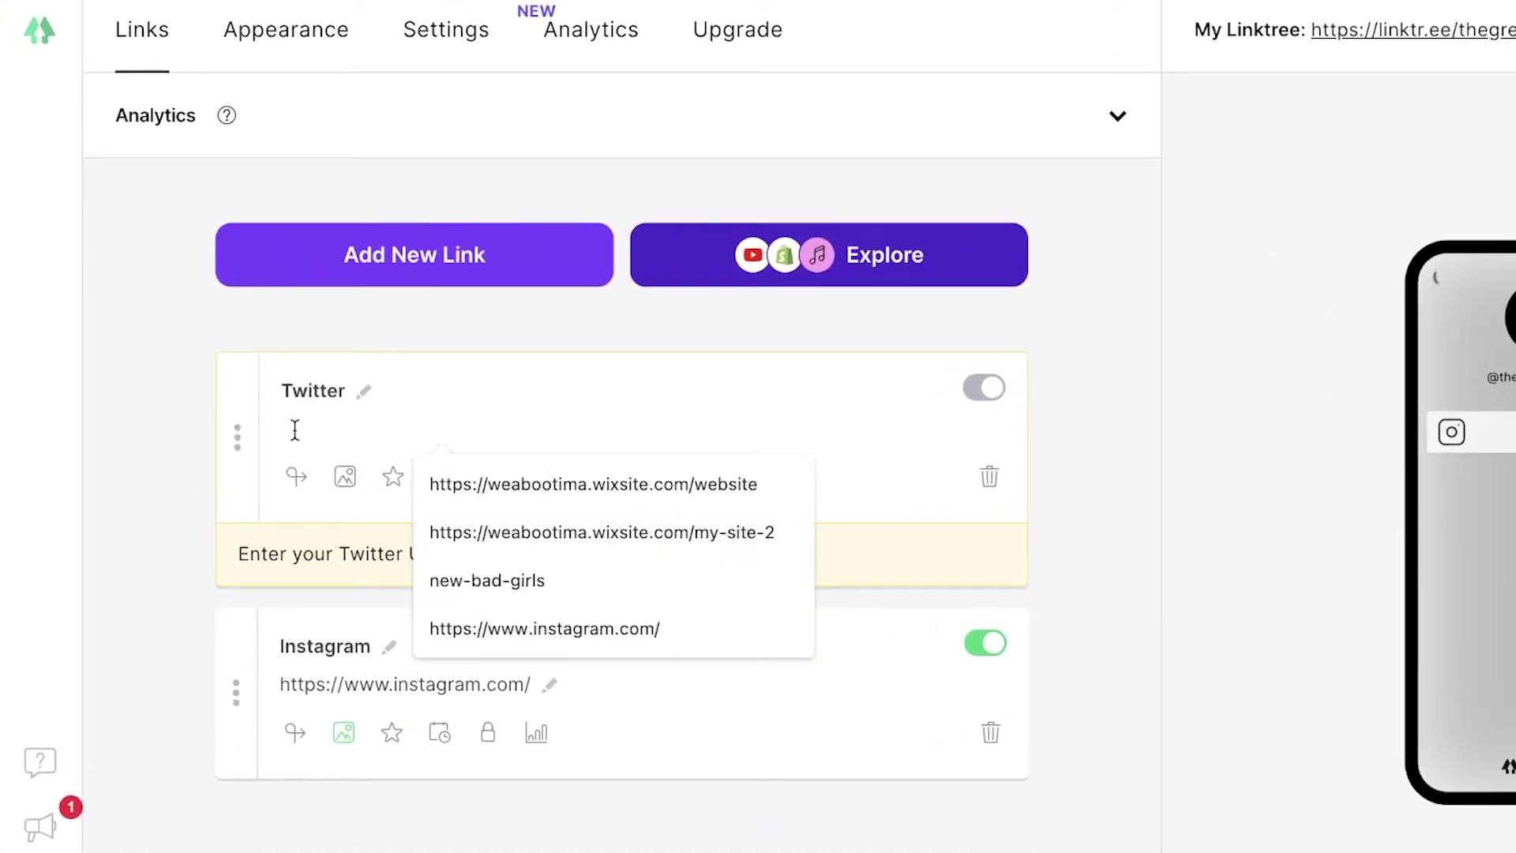
# Step: Go to the Twitter home page from the browser address bar
pyautogui.write('ad')
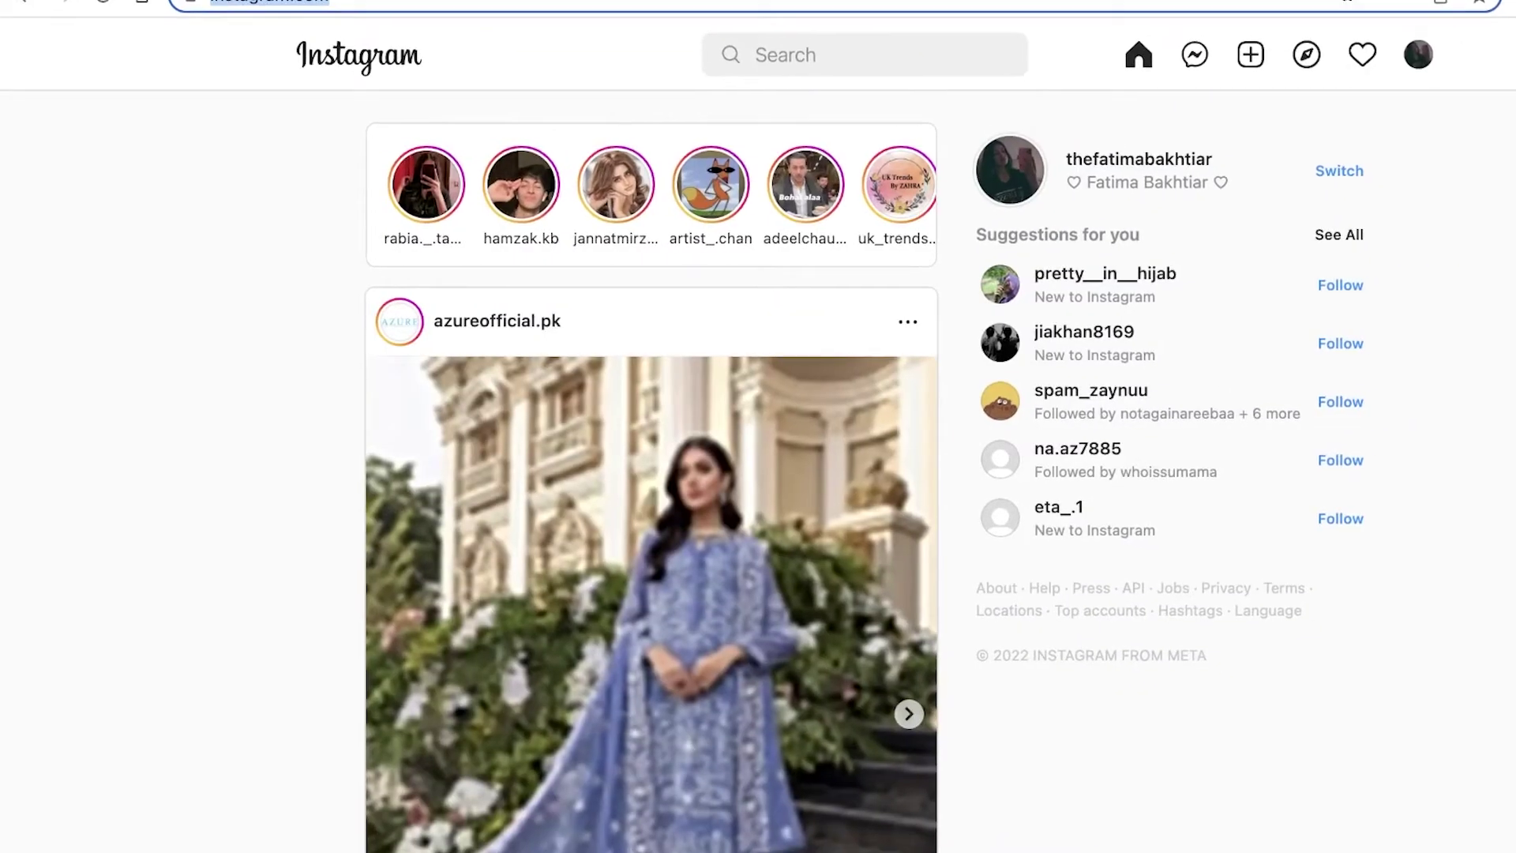
pyautogui.click(1164, 35)
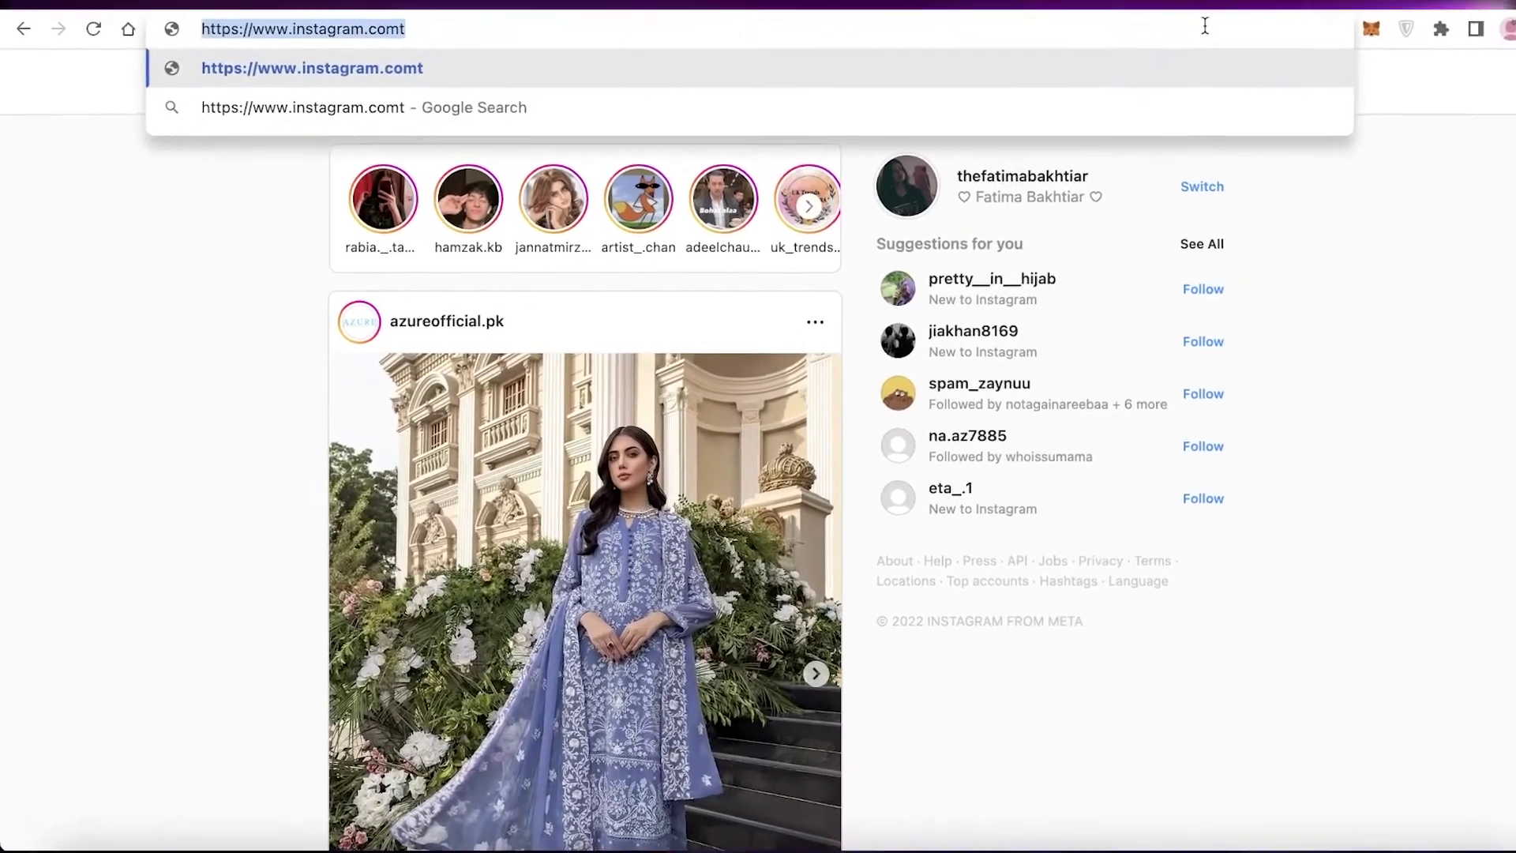
pyautogui.write('tw')
pyautogui.click(1107, 75)
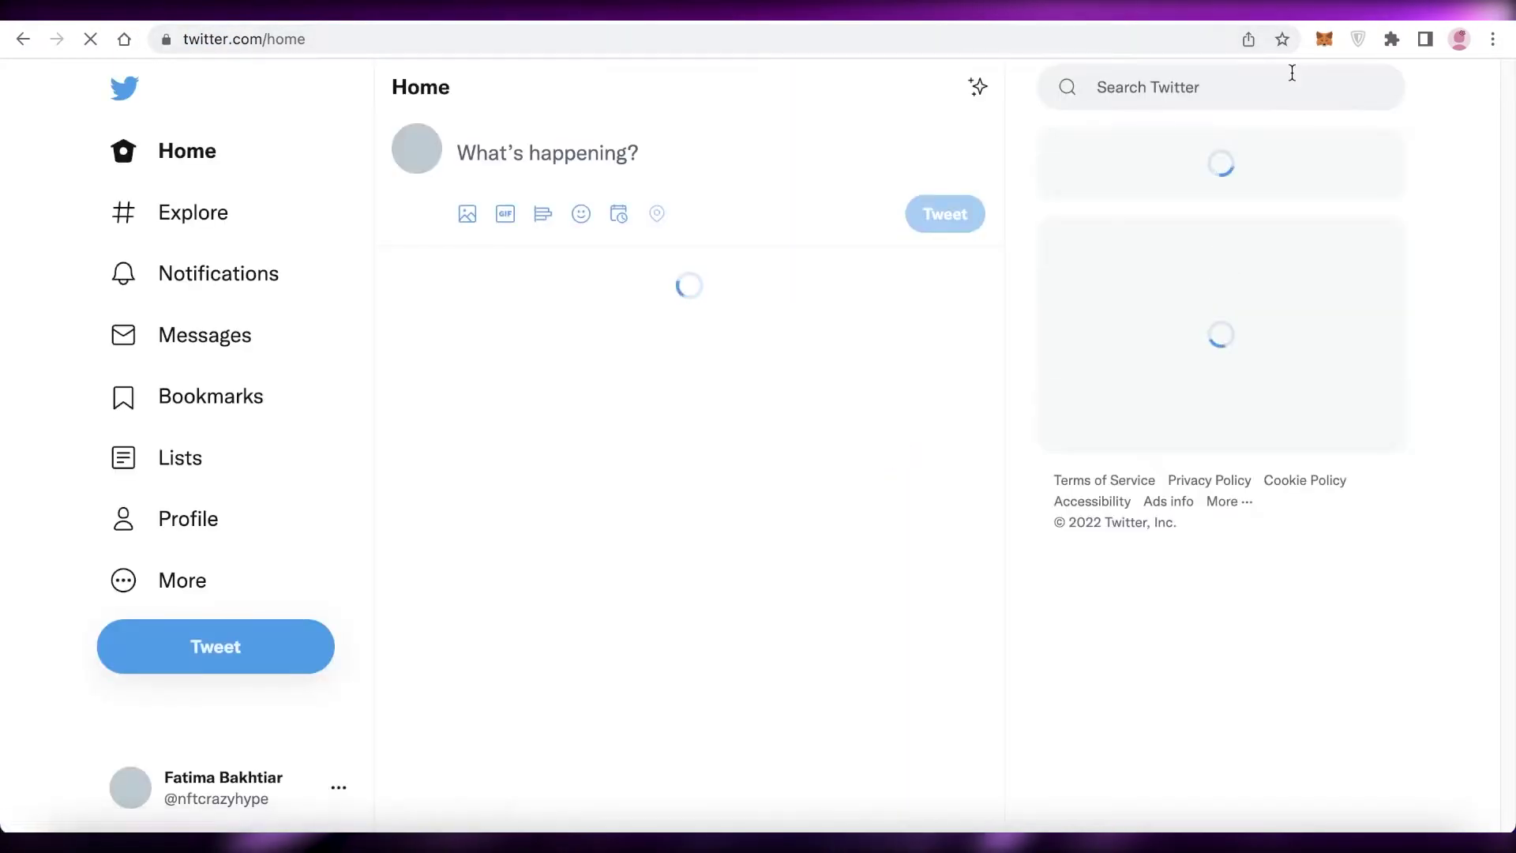
# Step: Open your own Twitter profile and copy its web address
pyautogui.click(229, 789)
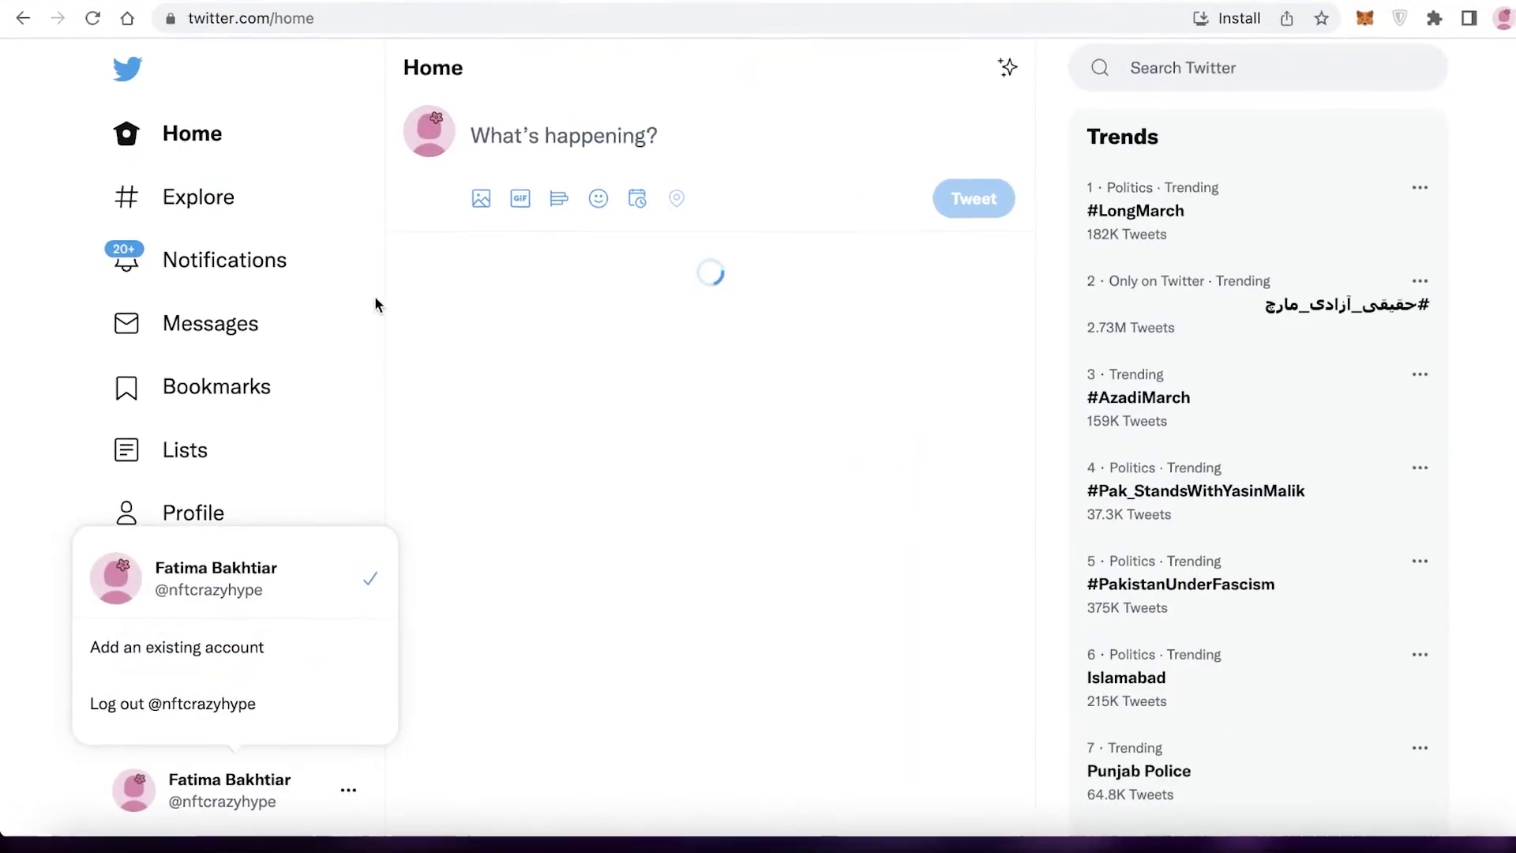
pyautogui.click(229, 790)
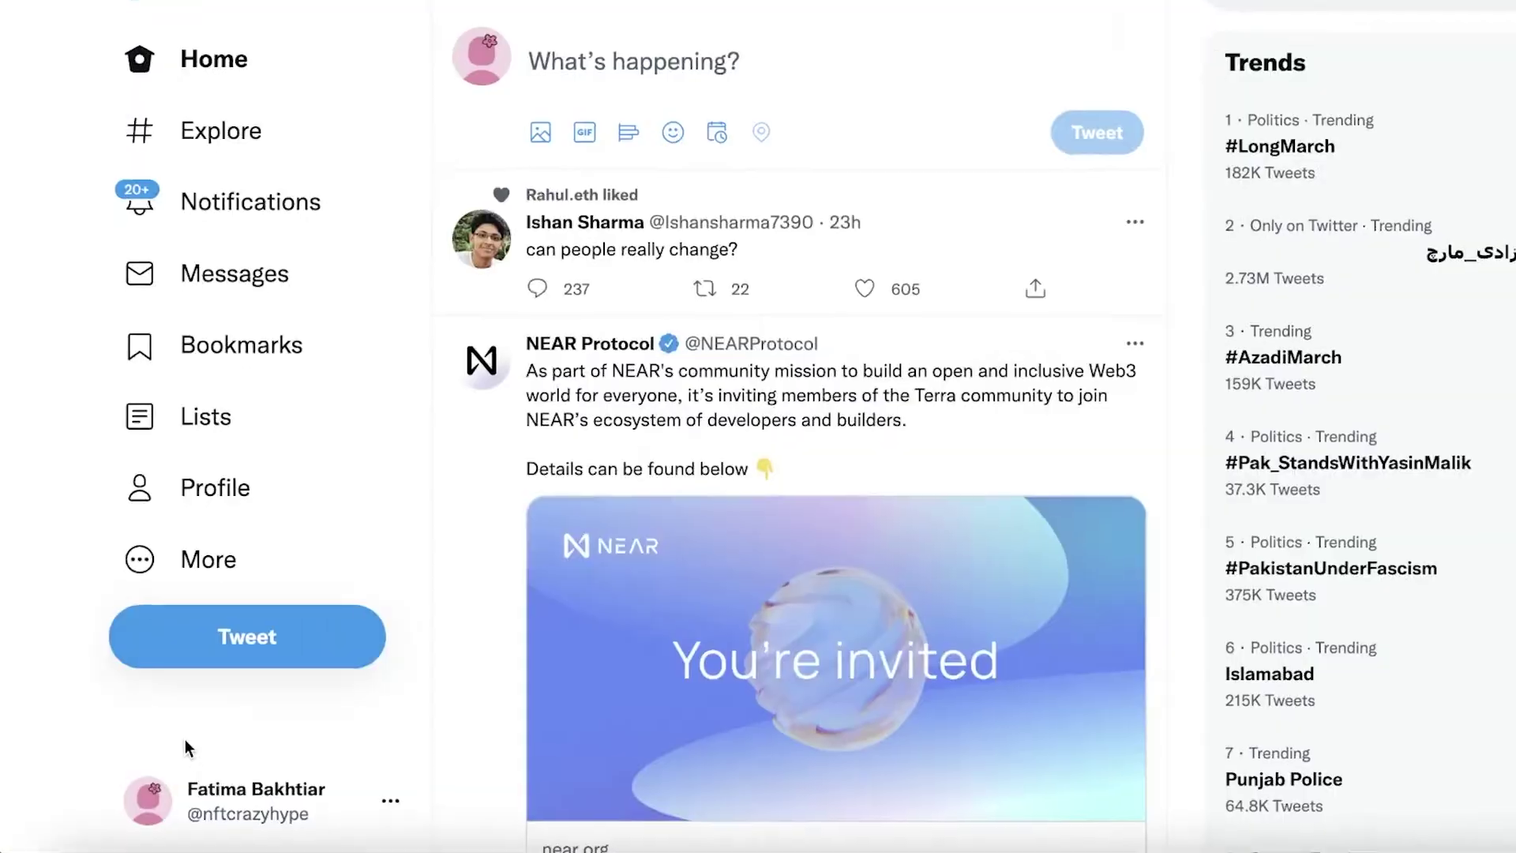
pyautogui.click(229, 790)
pyautogui.click(214, 50)
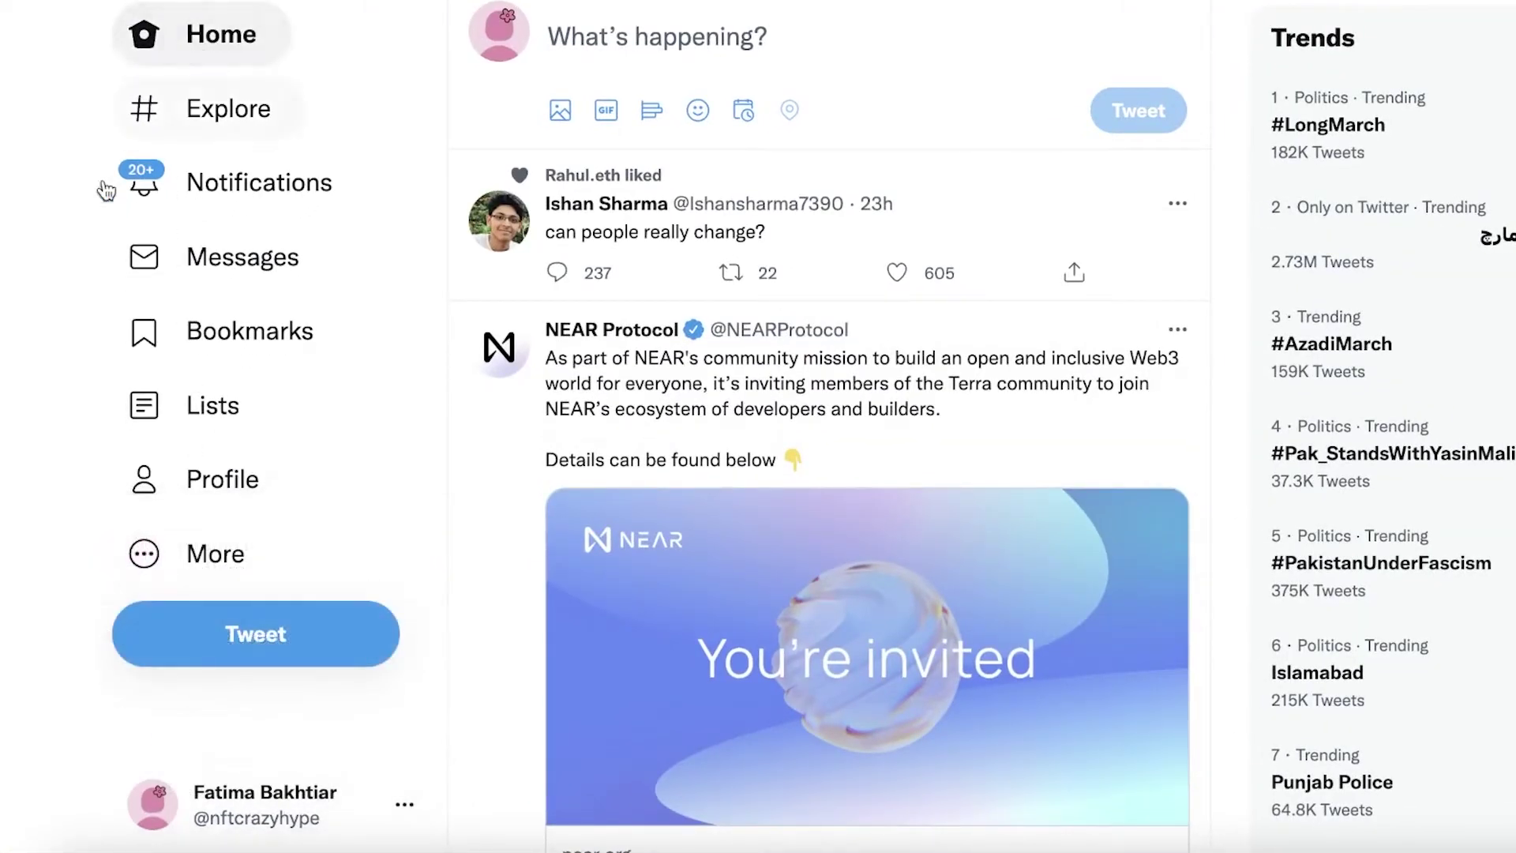
pyautogui.click(158, 493)
pyautogui.rightClick(474, 3)
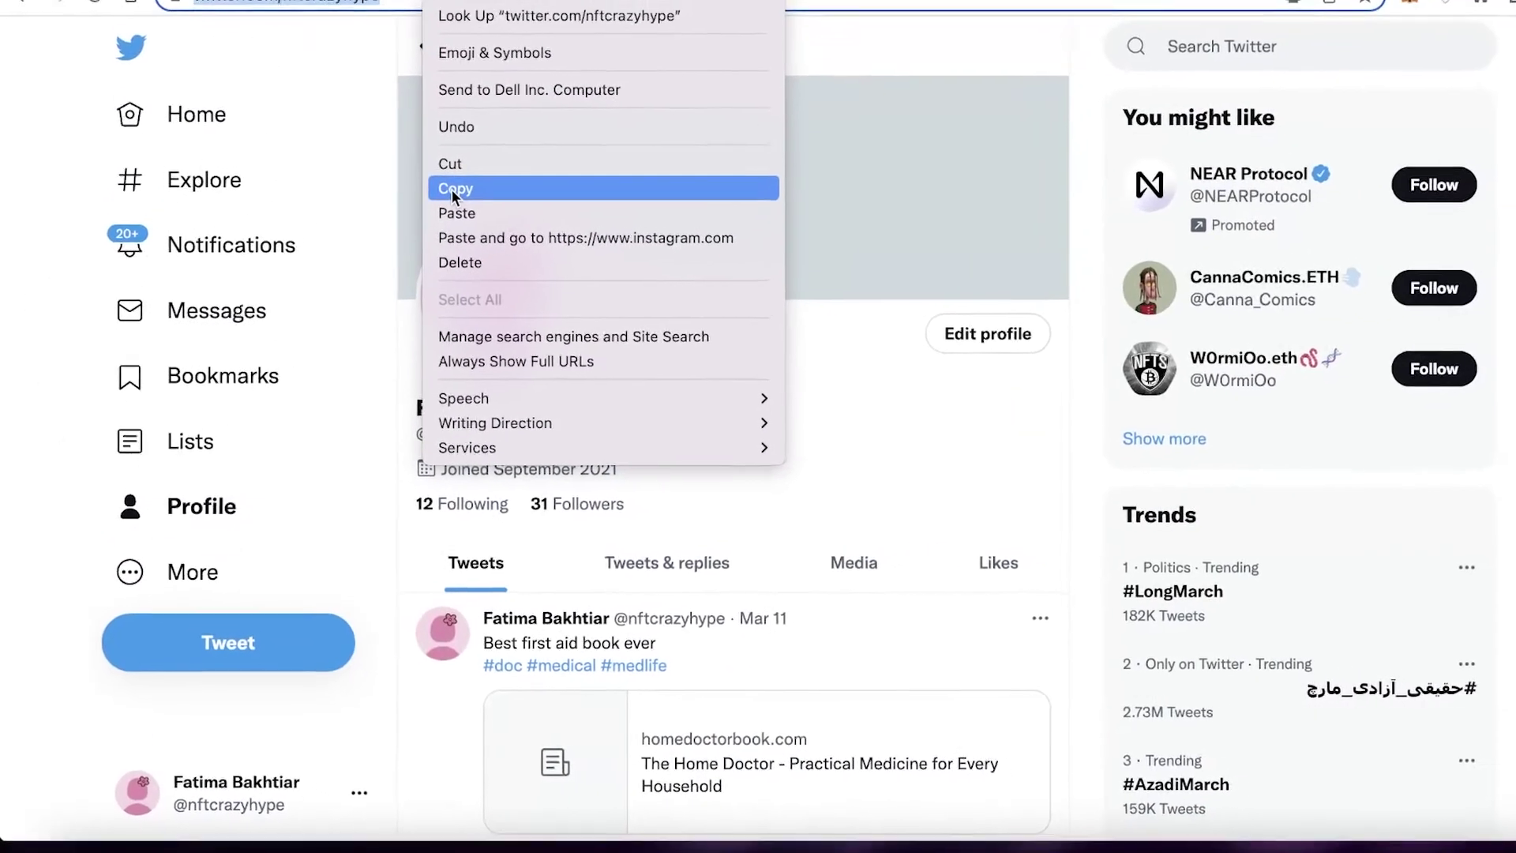
pyautogui.click(505, 129)
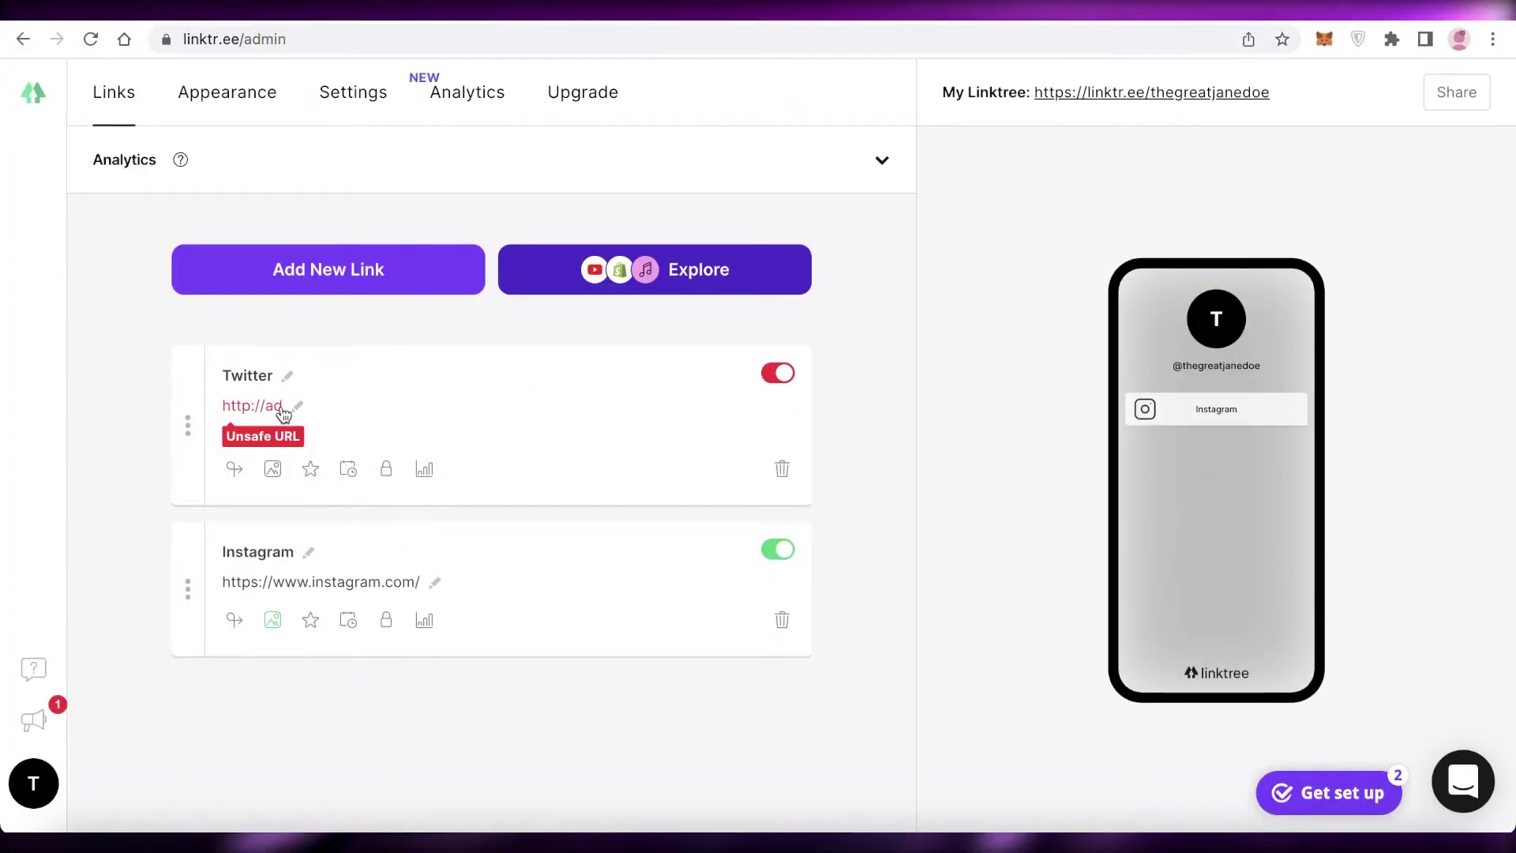
pyautogui.click(283, 407)
pyautogui.tripleClick(261, 405)
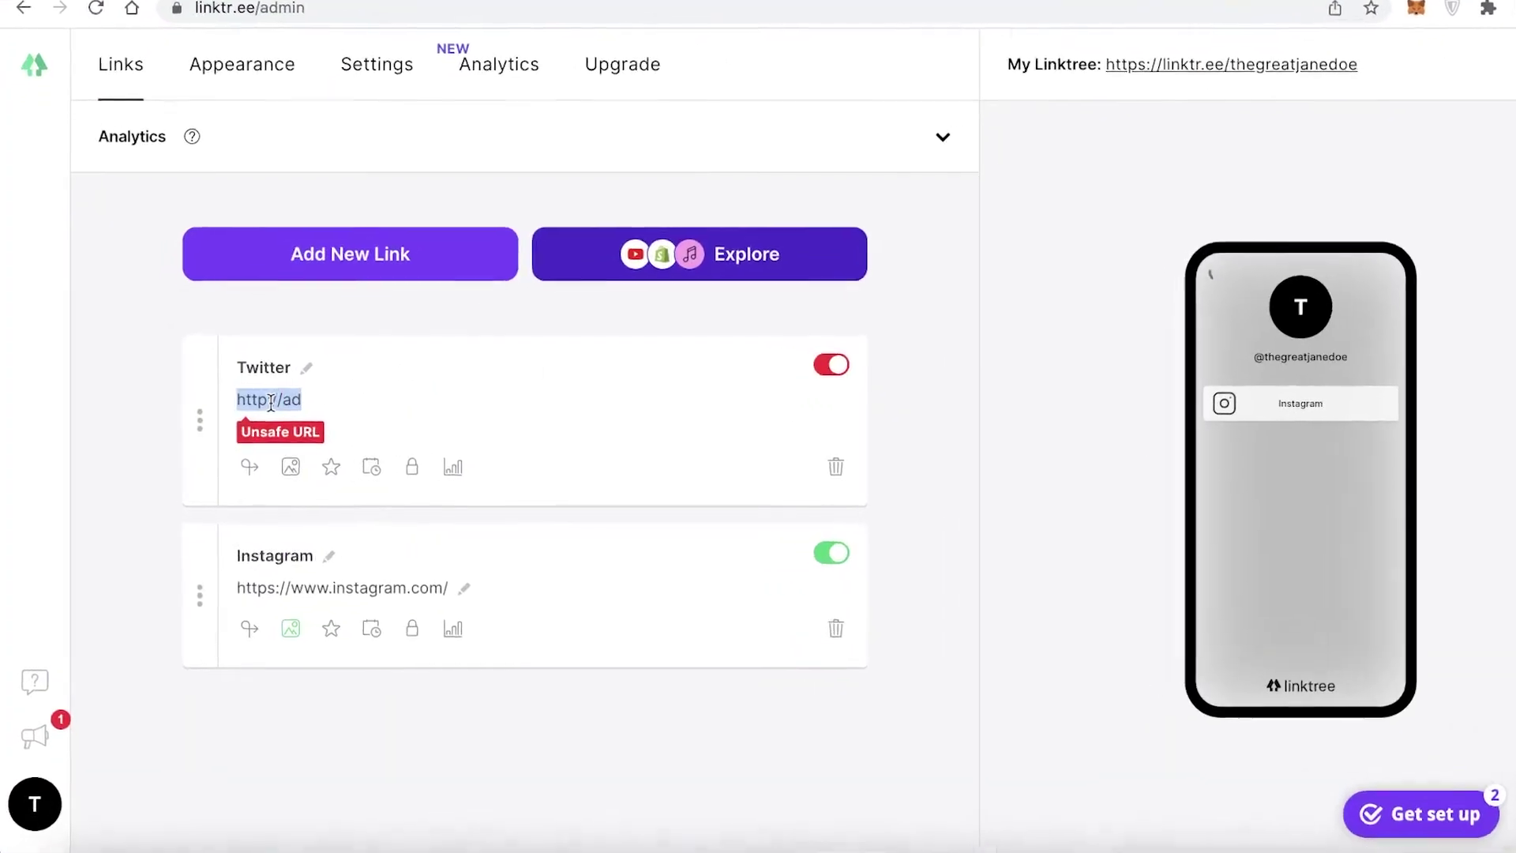
pyautogui.rightClick(261, 407)
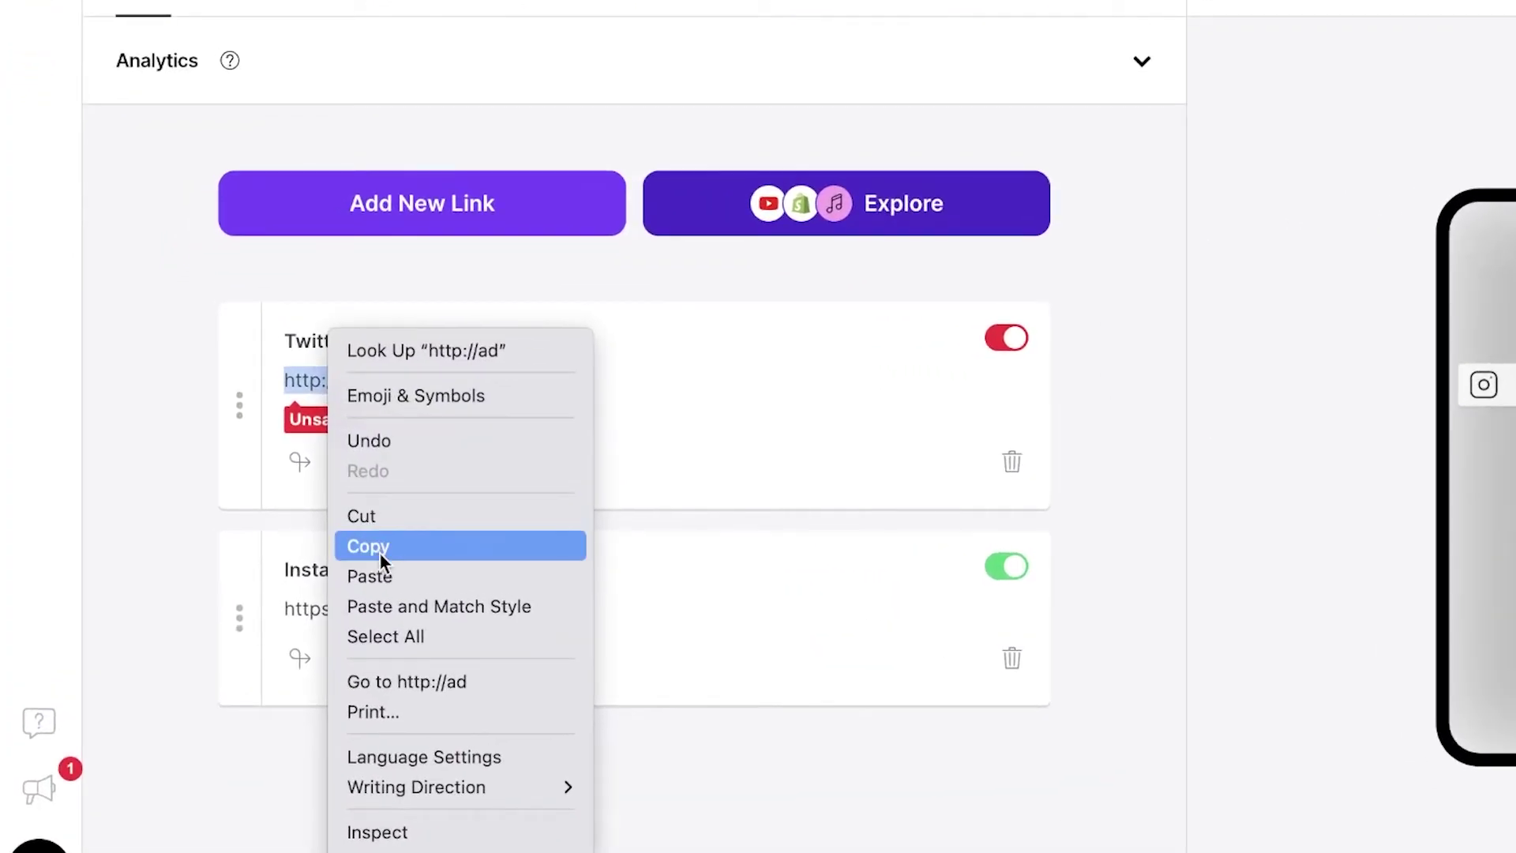
pyautogui.click(369, 575)
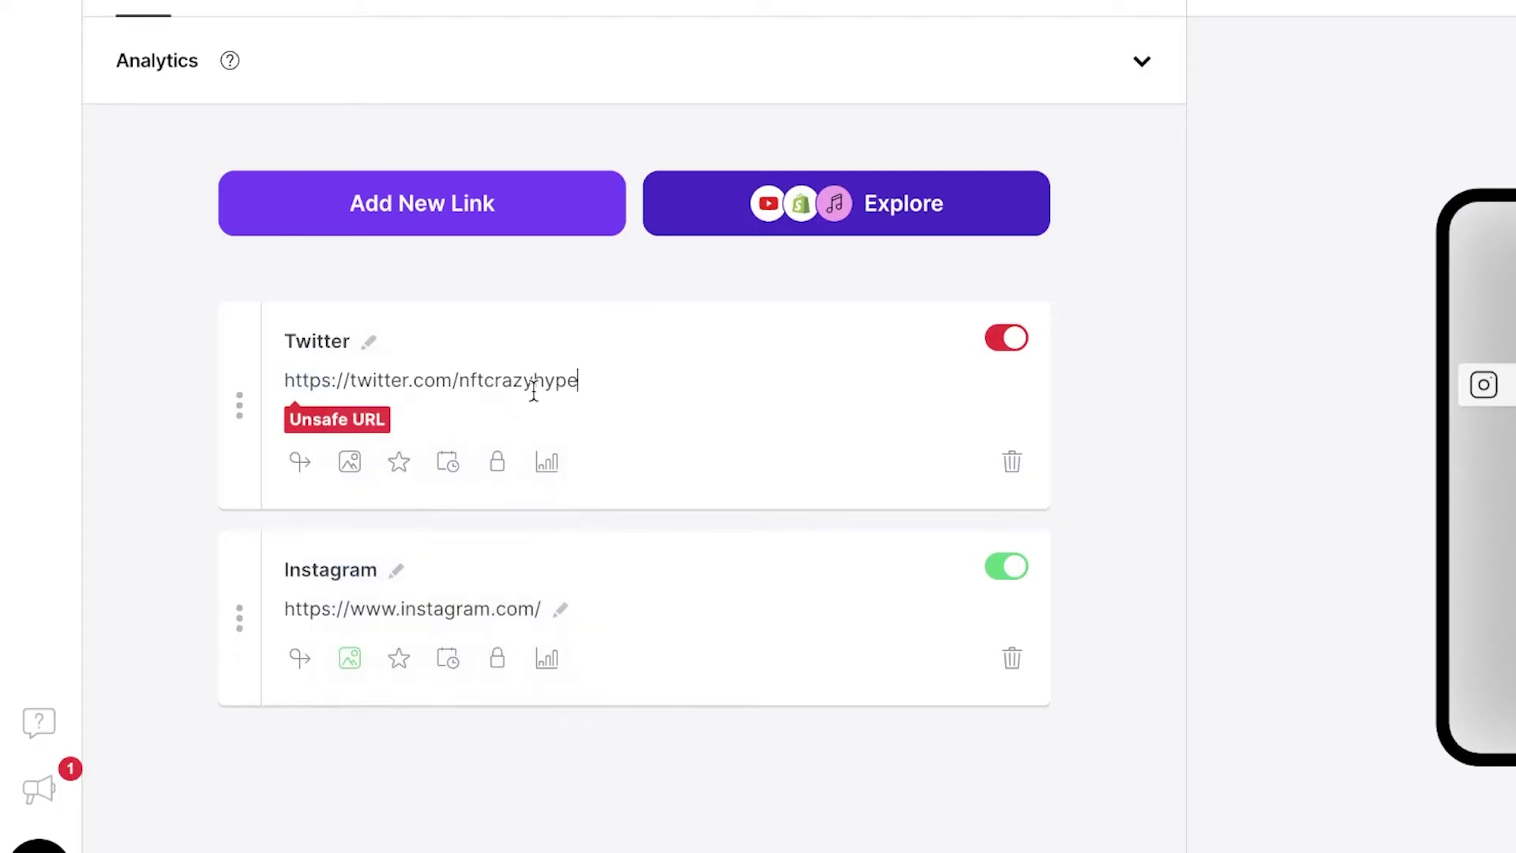
pyautogui.click(1112, 415)
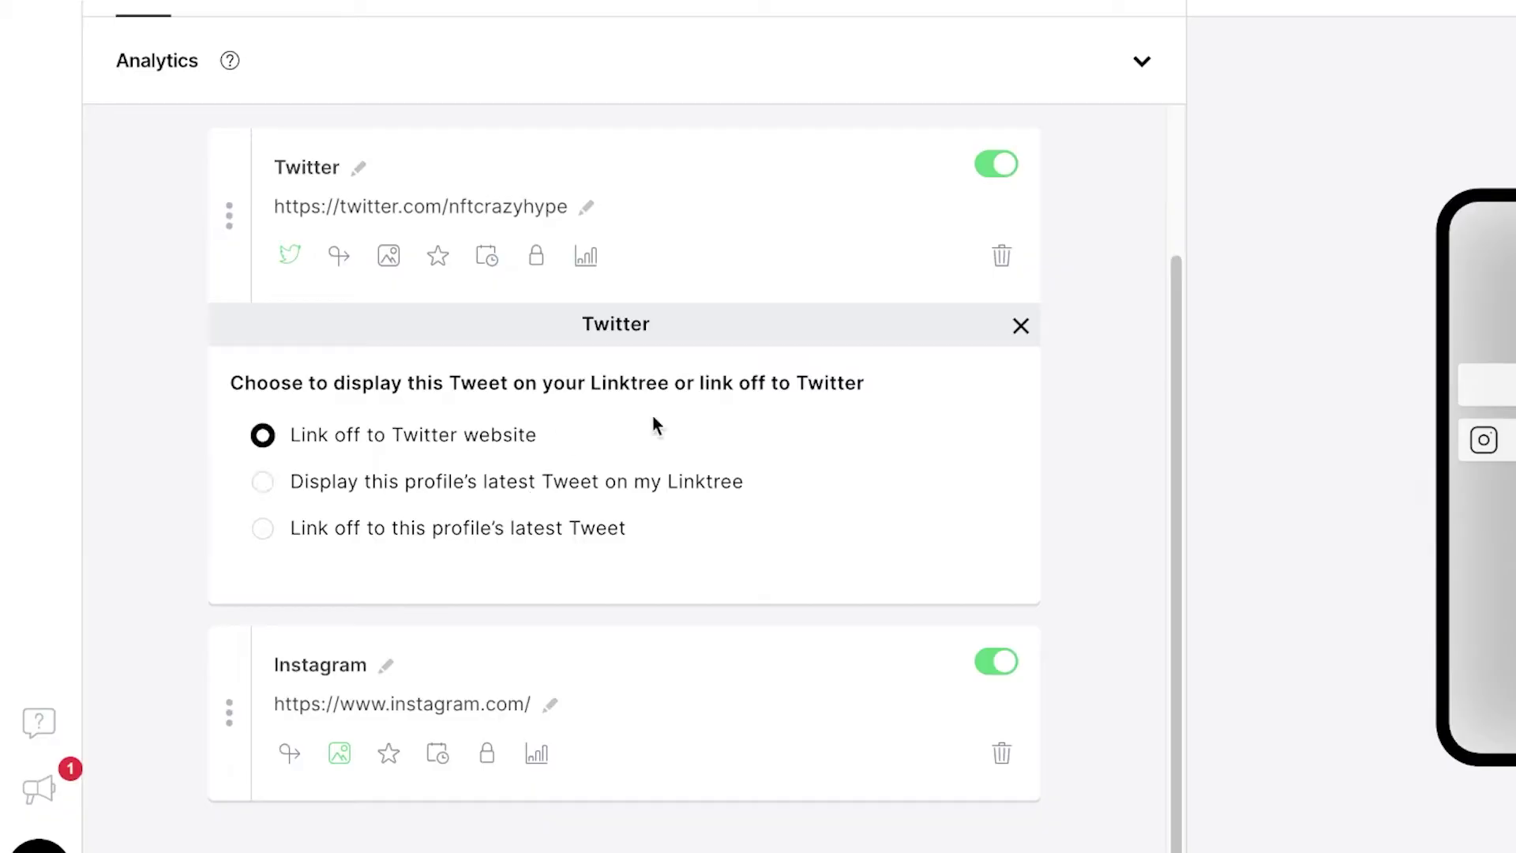
pyautogui.click(1021, 326)
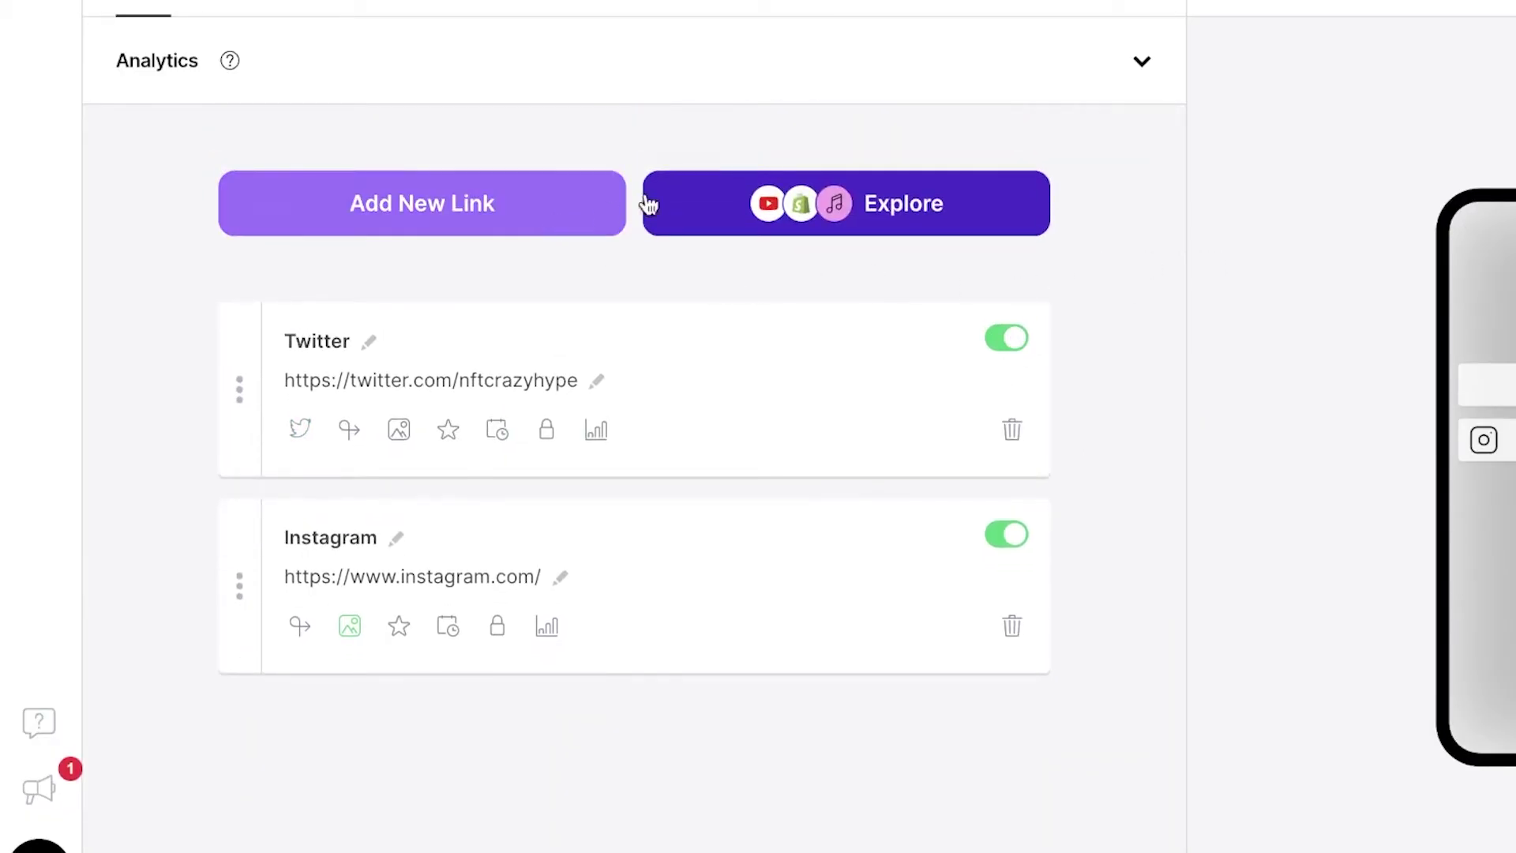
pyautogui.click(845, 203)
pyautogui.scroll(-8, 701, 236)
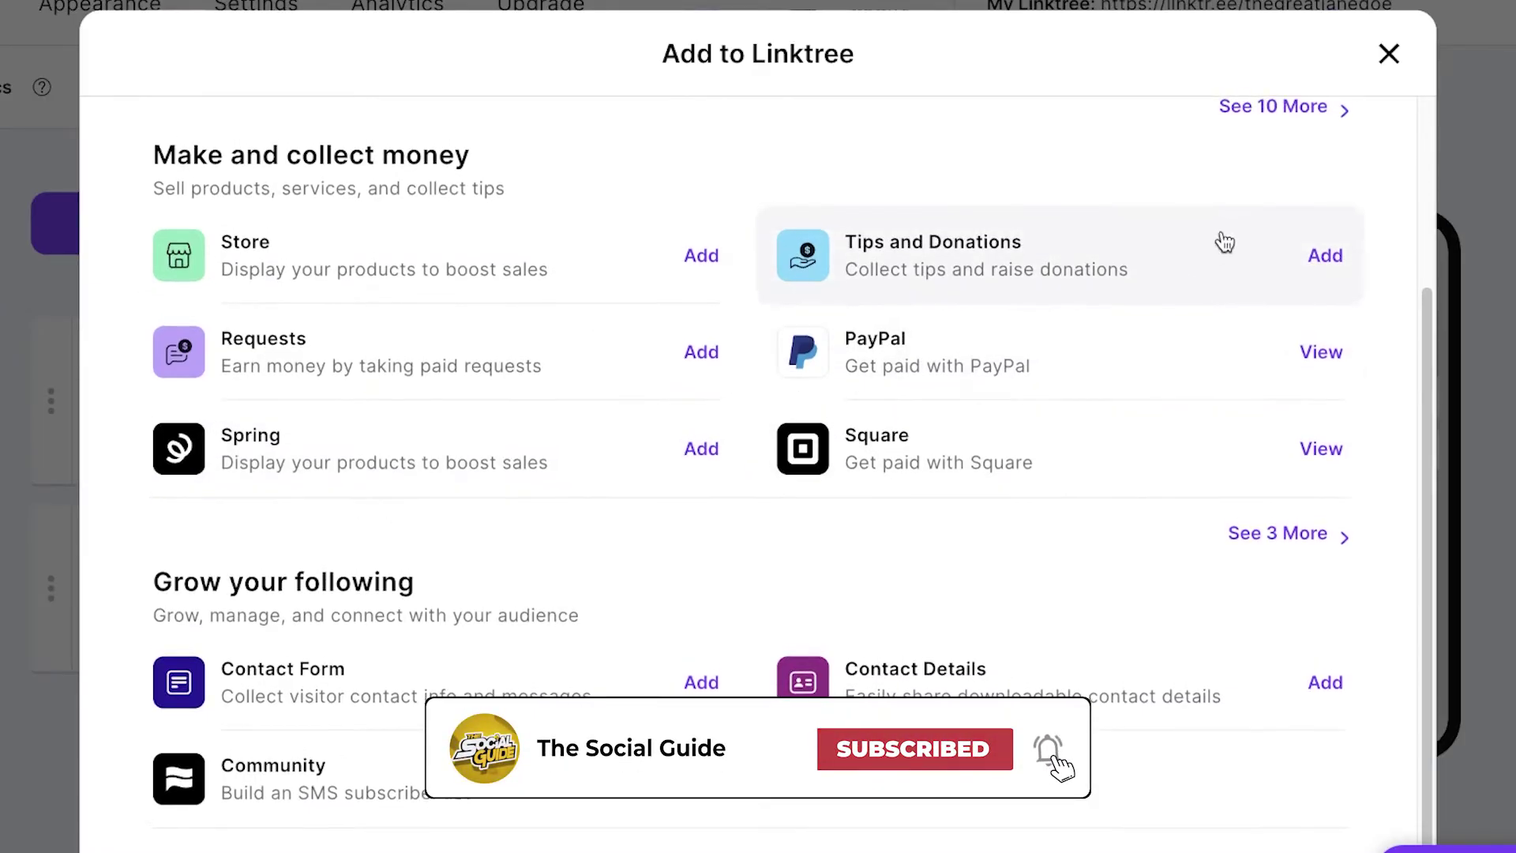
pyautogui.scroll(5, 1225, 242)
pyautogui.click(1315, 495)
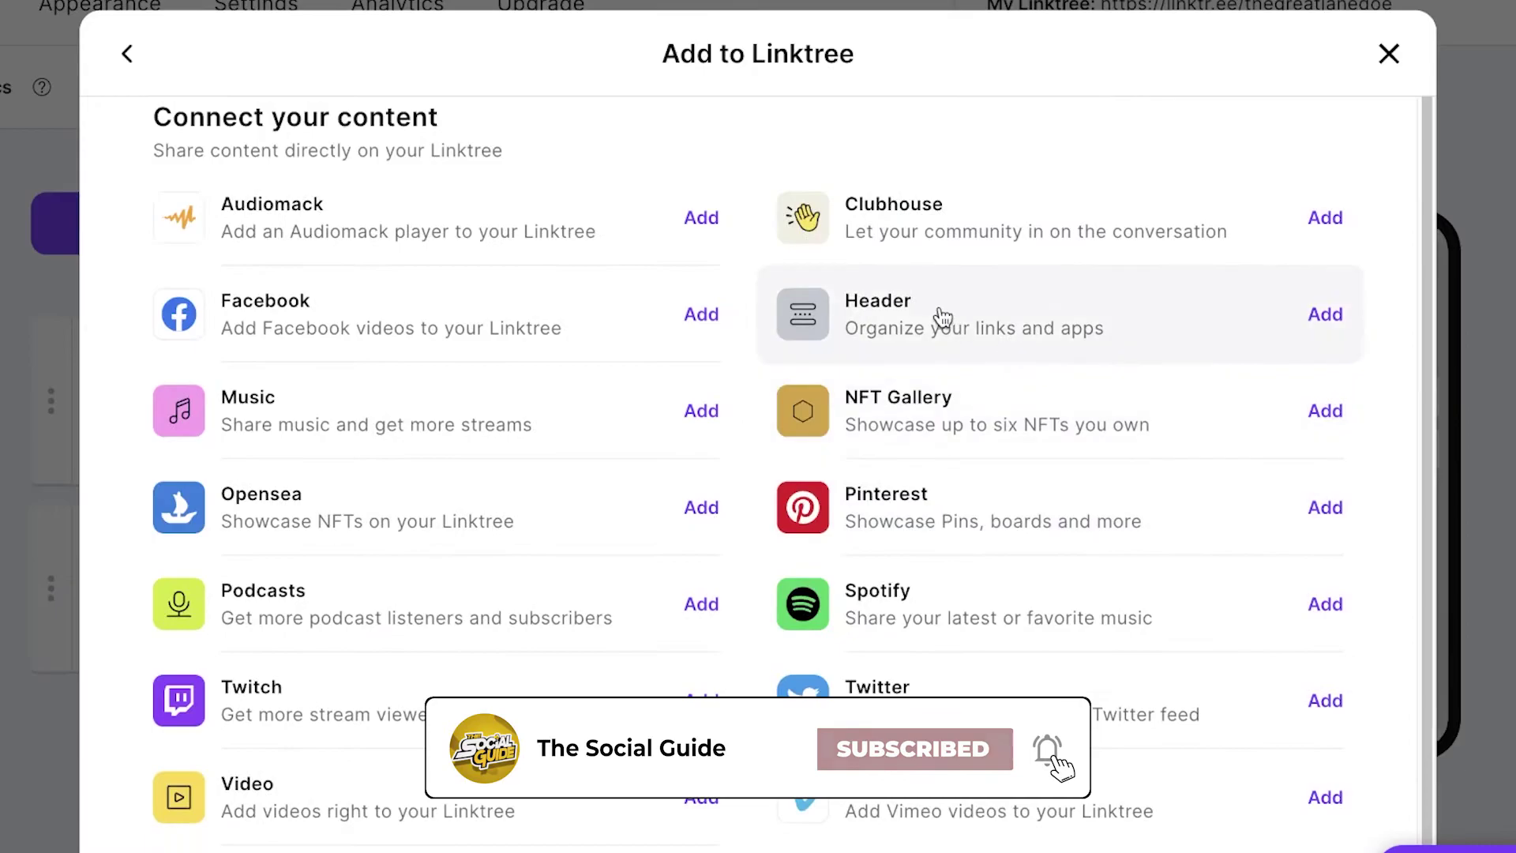
pyautogui.scroll(-1, 600, 331)
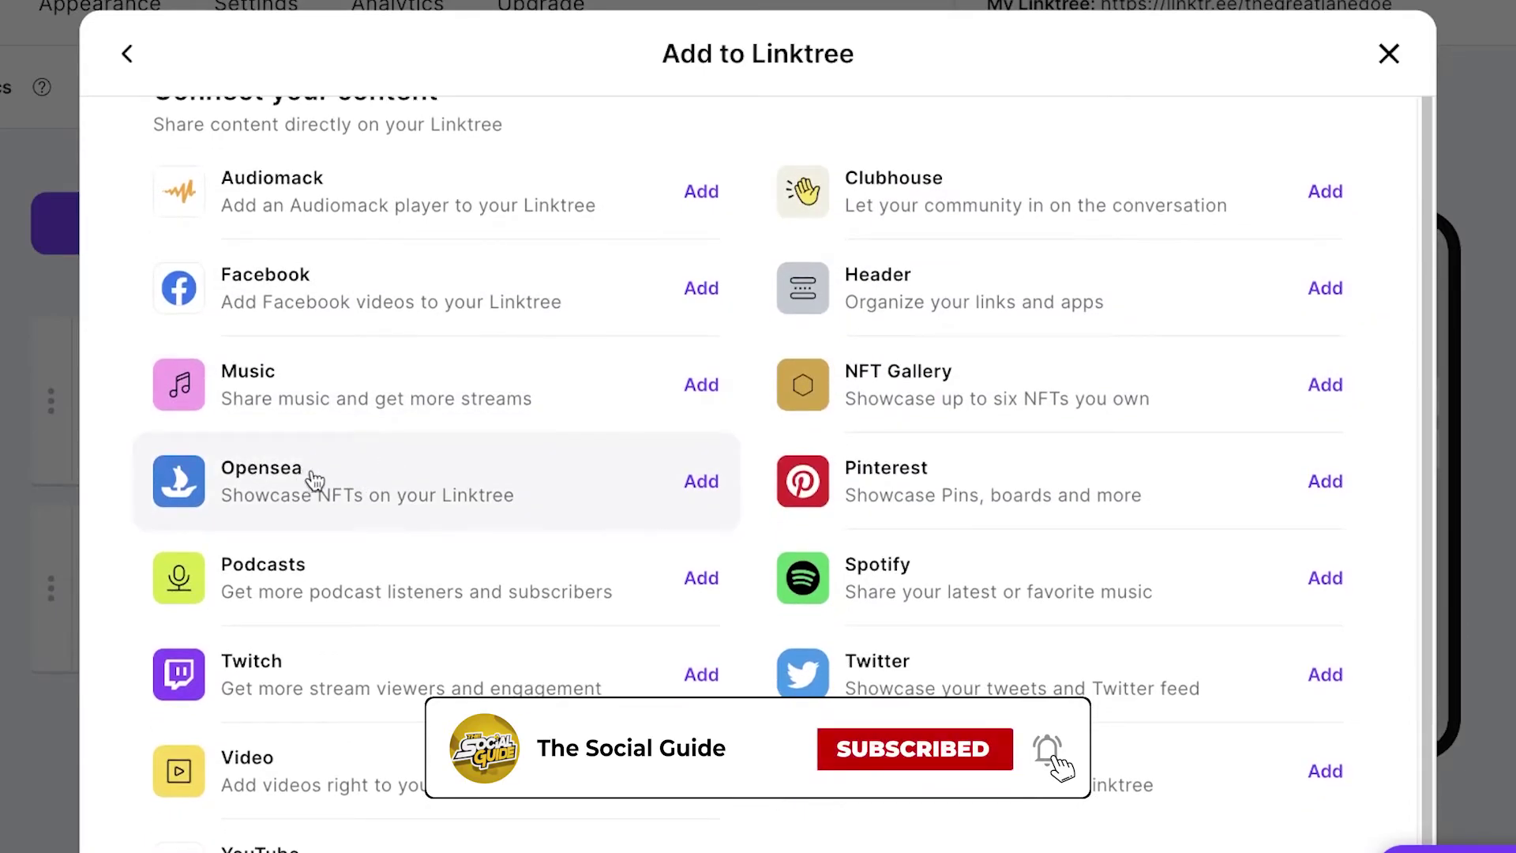
pyautogui.scroll(-1, 983, 484)
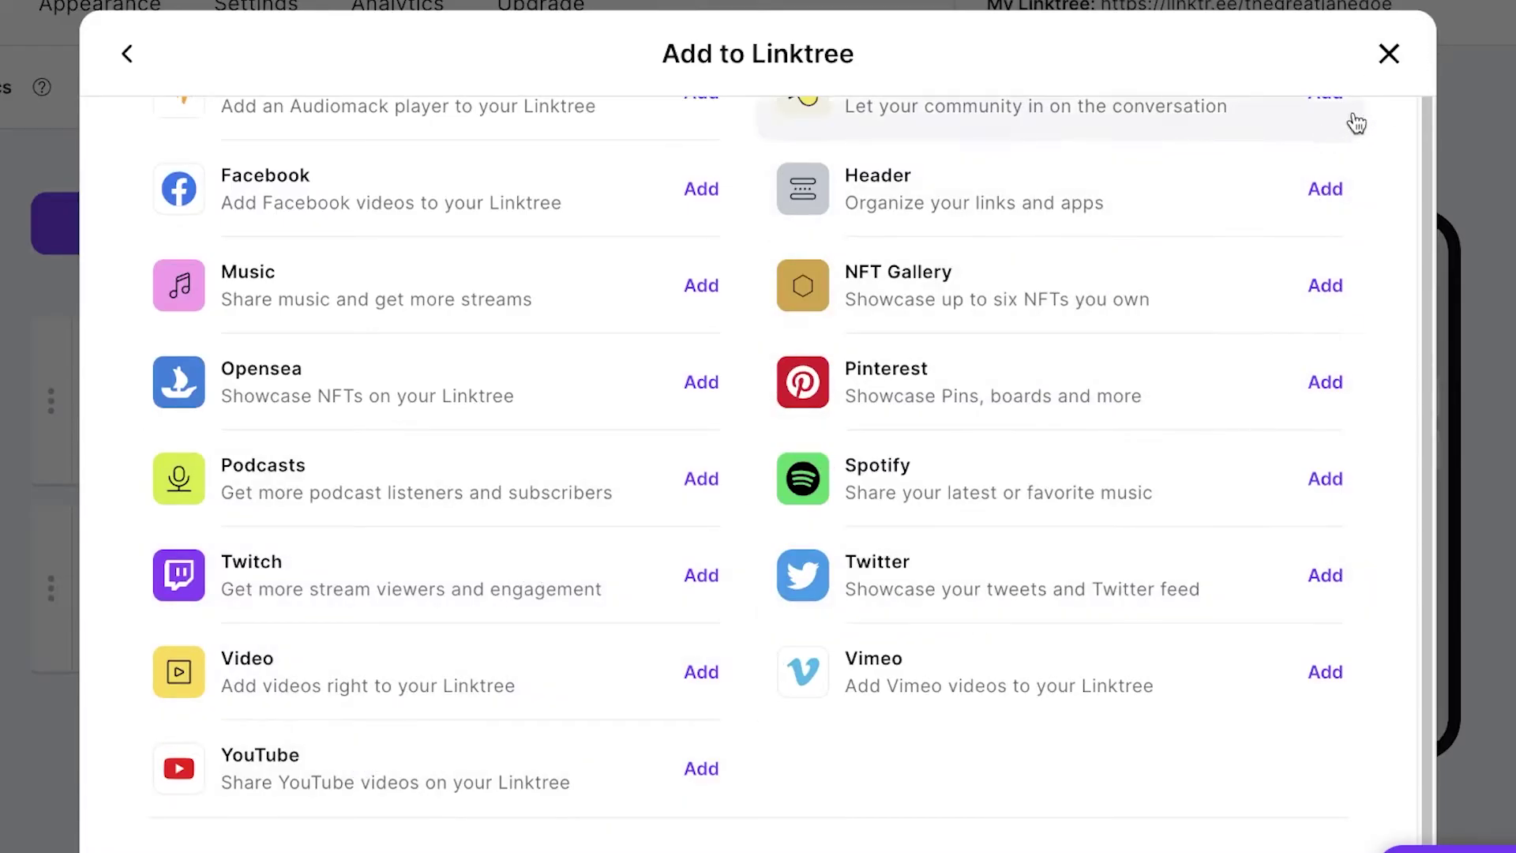
pyautogui.click(1394, 57)
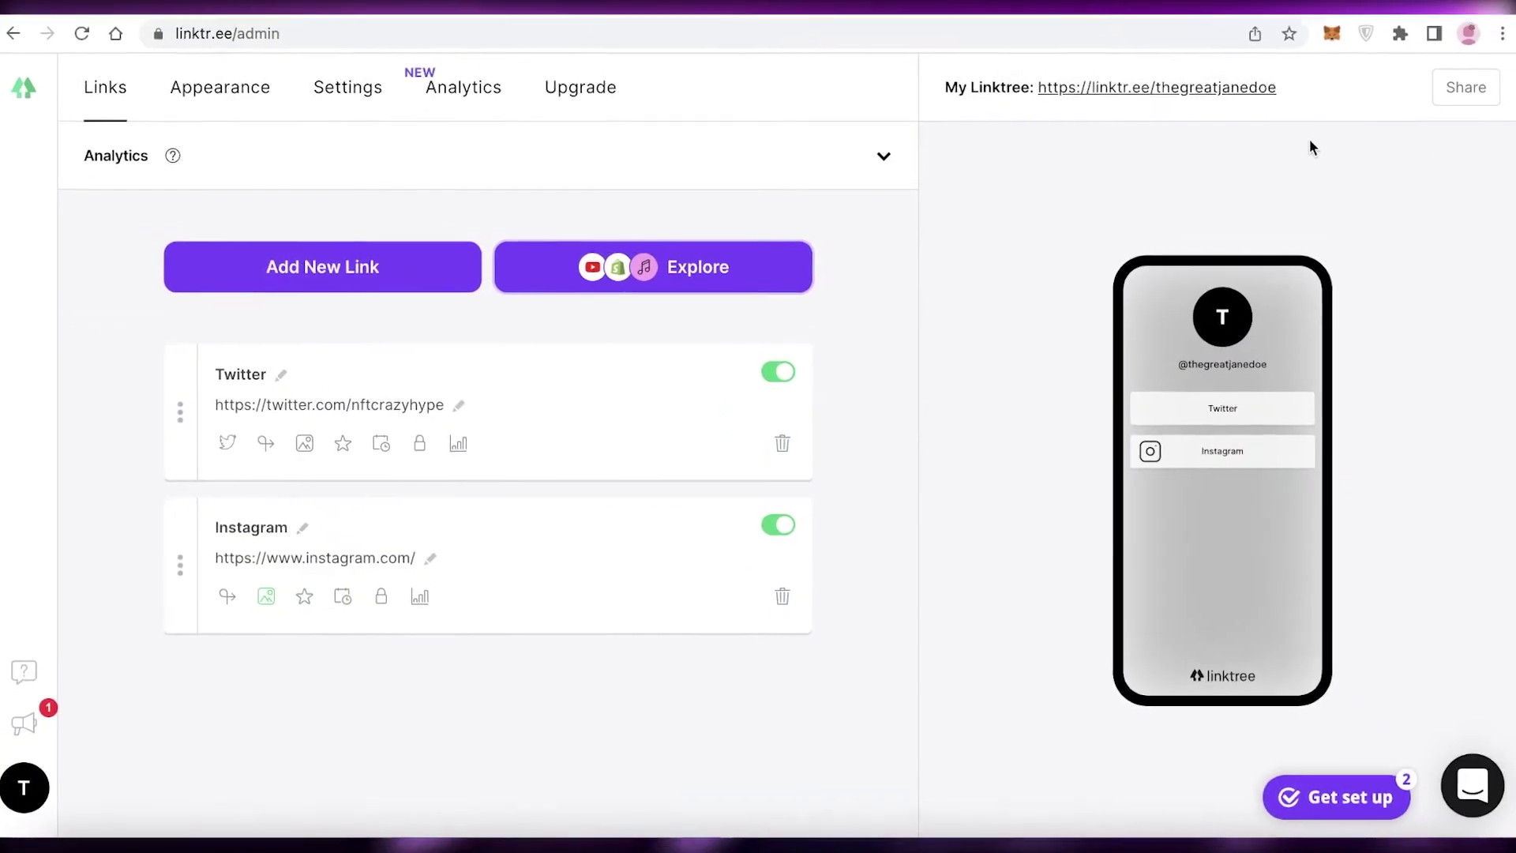
# Step: Enter the display name as the profile title on the Appearance page
pyautogui.click(268, 101)
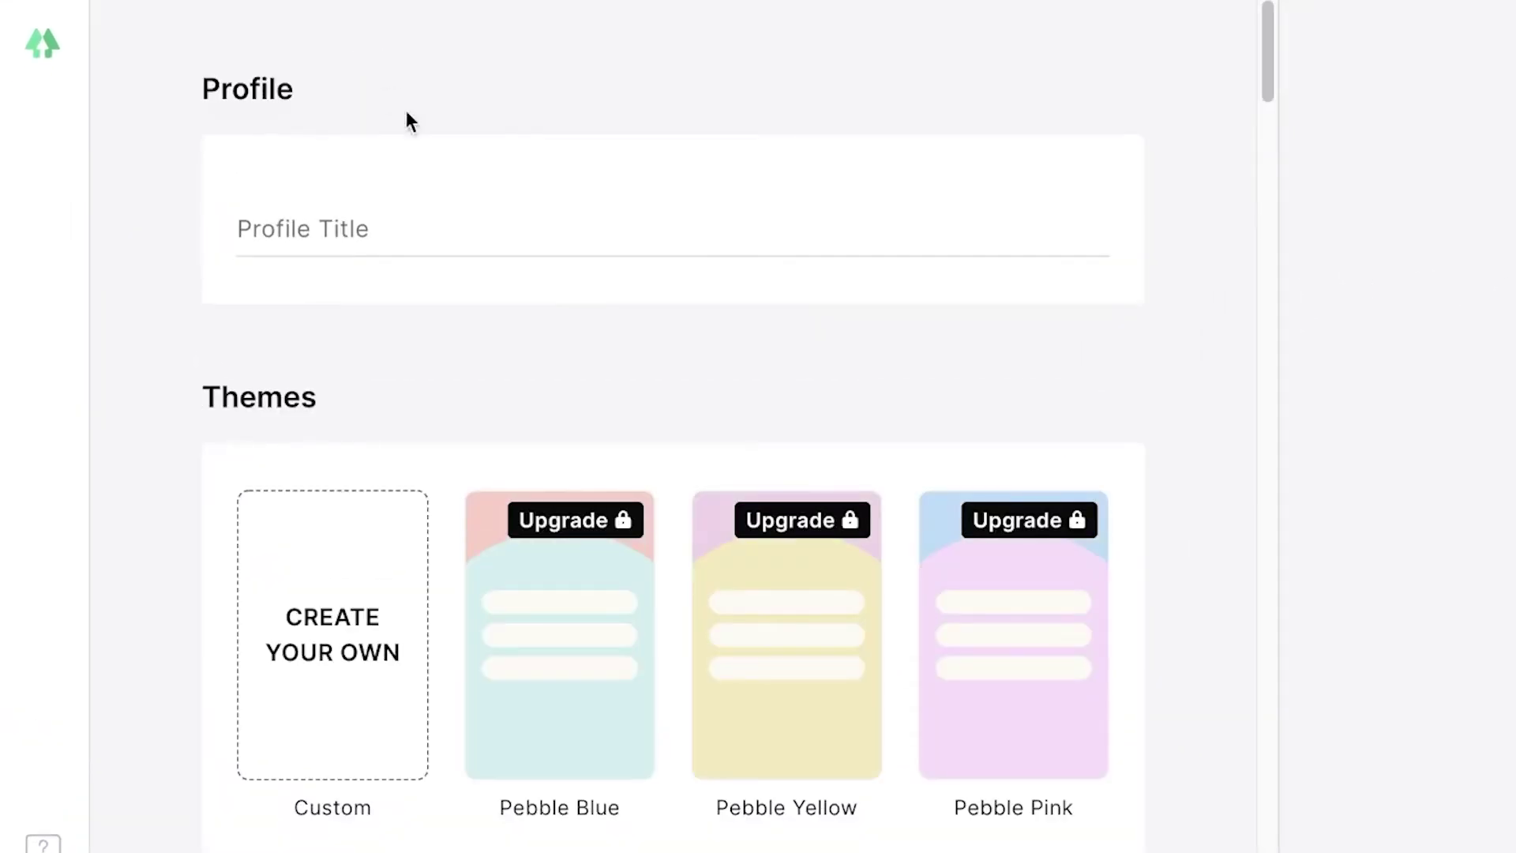
pyautogui.scroll(-8, 890, 325)
pyautogui.scroll(8, 991, 305)
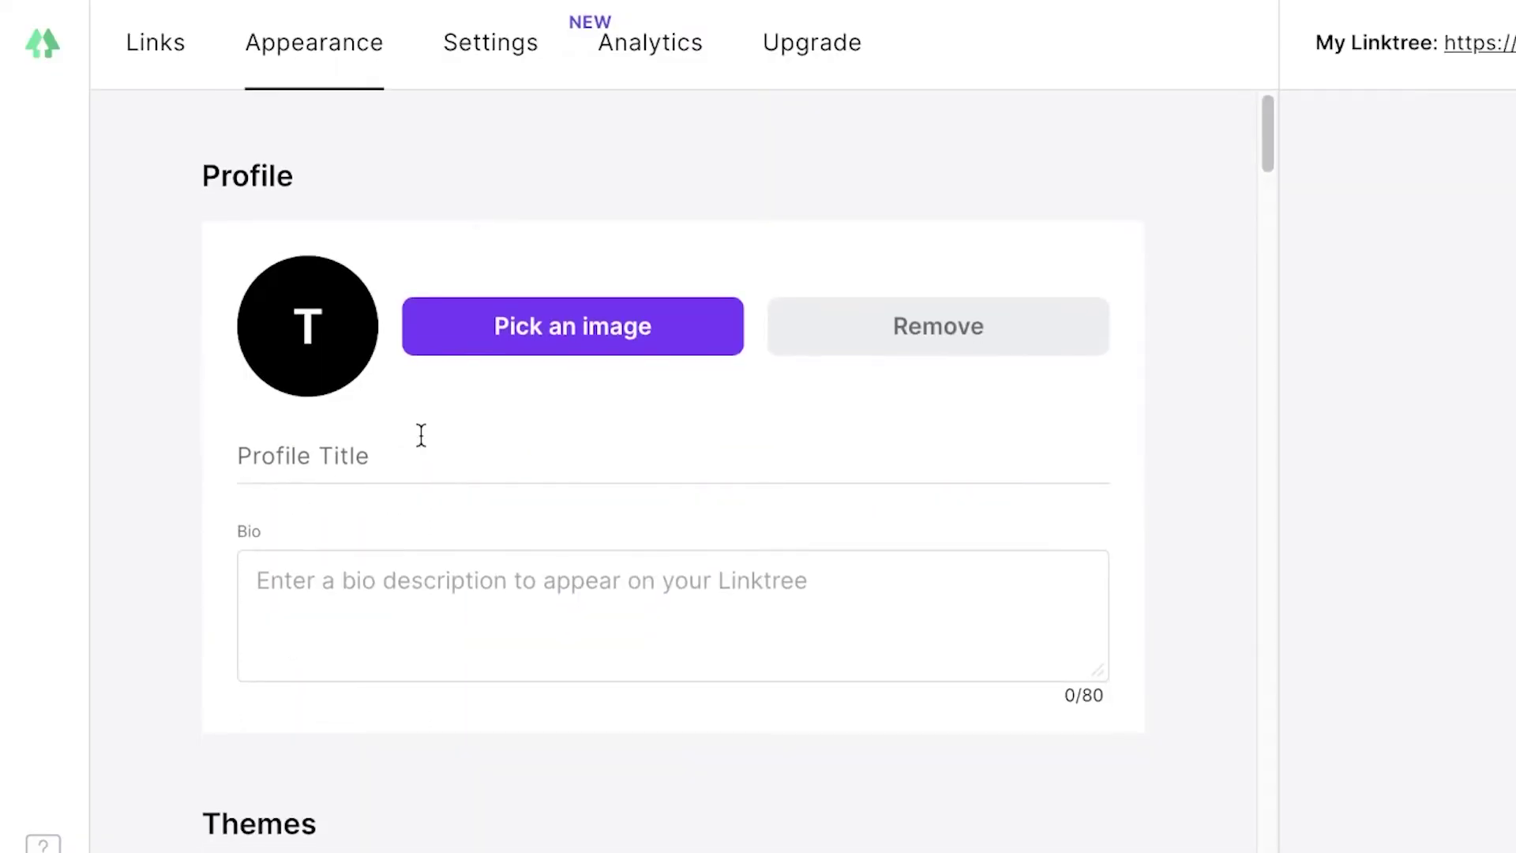
pyautogui.click(393, 456)
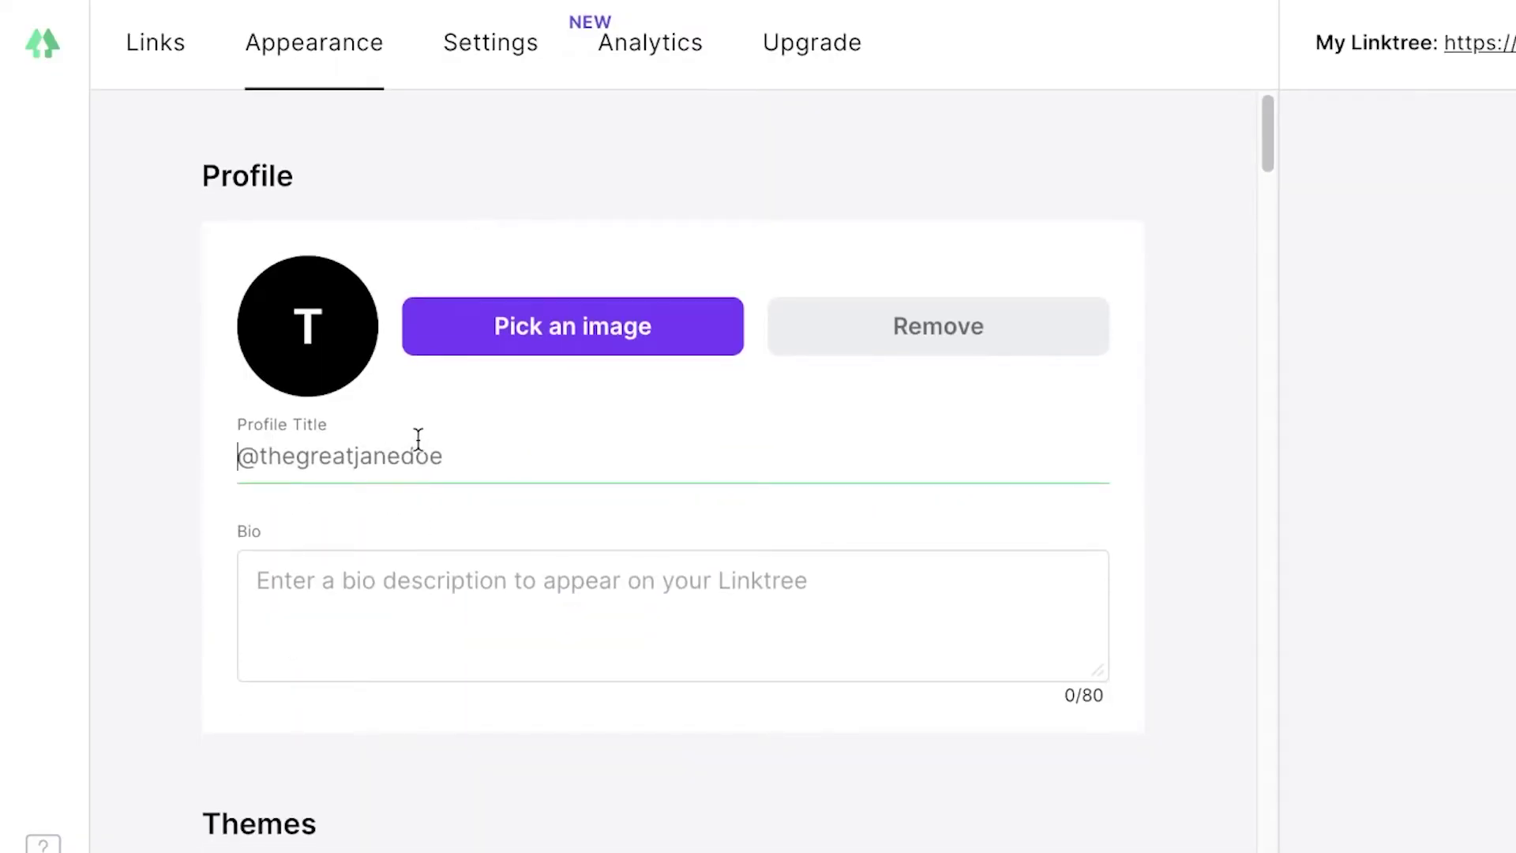
pyautogui.click(487, 618)
pyautogui.click(454, 442)
pyautogui.write('THE GREAT JANE DO')
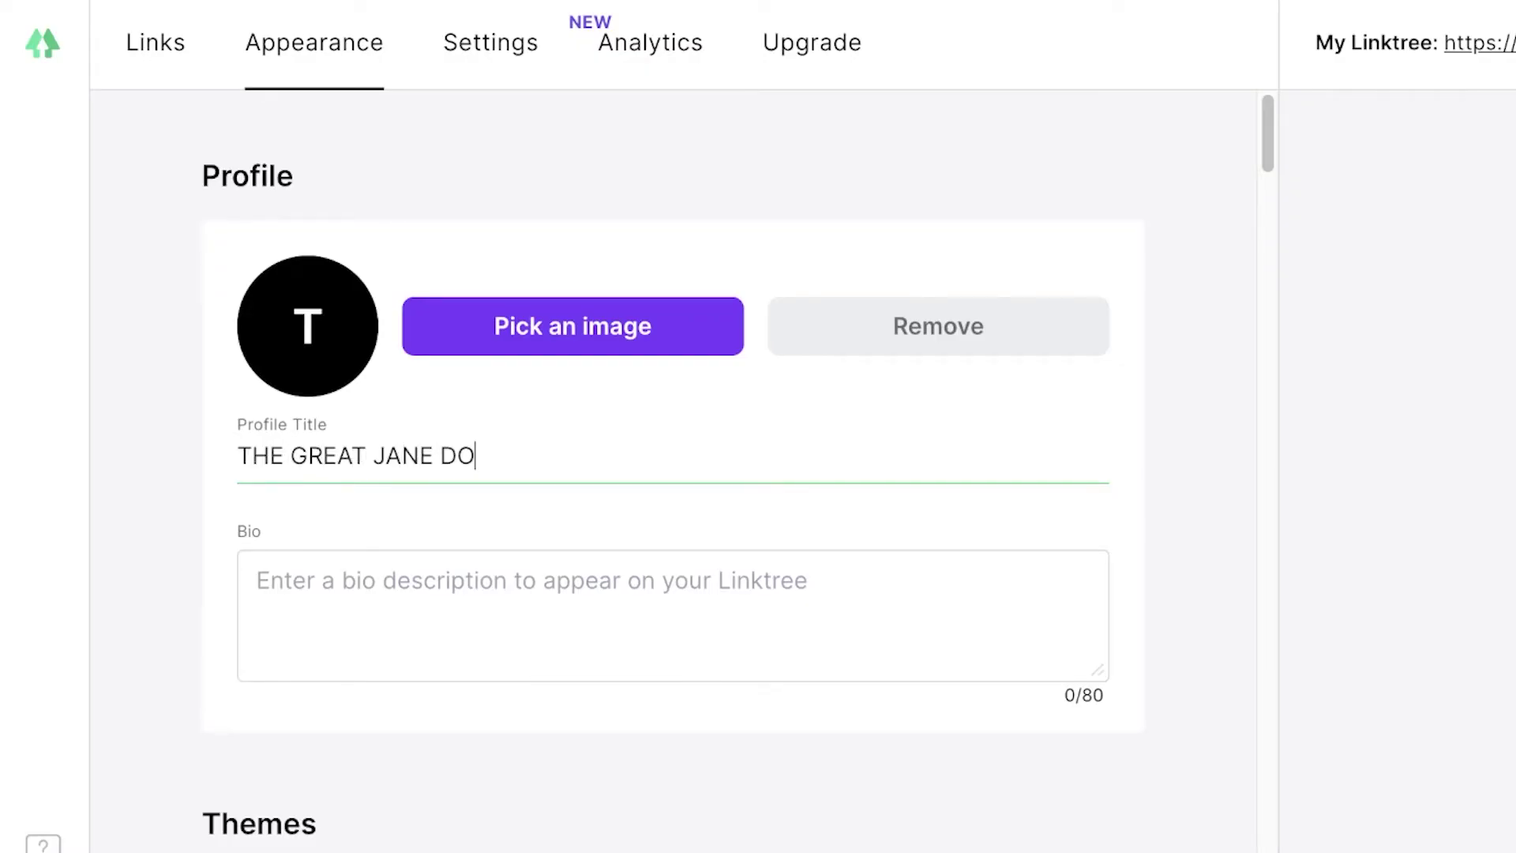
pyautogui.write('E')
# Step: Write the bio 'THE BEST YOU WILL KNOW'
pyautogui.click(472, 596)
pyautogui.write('A')
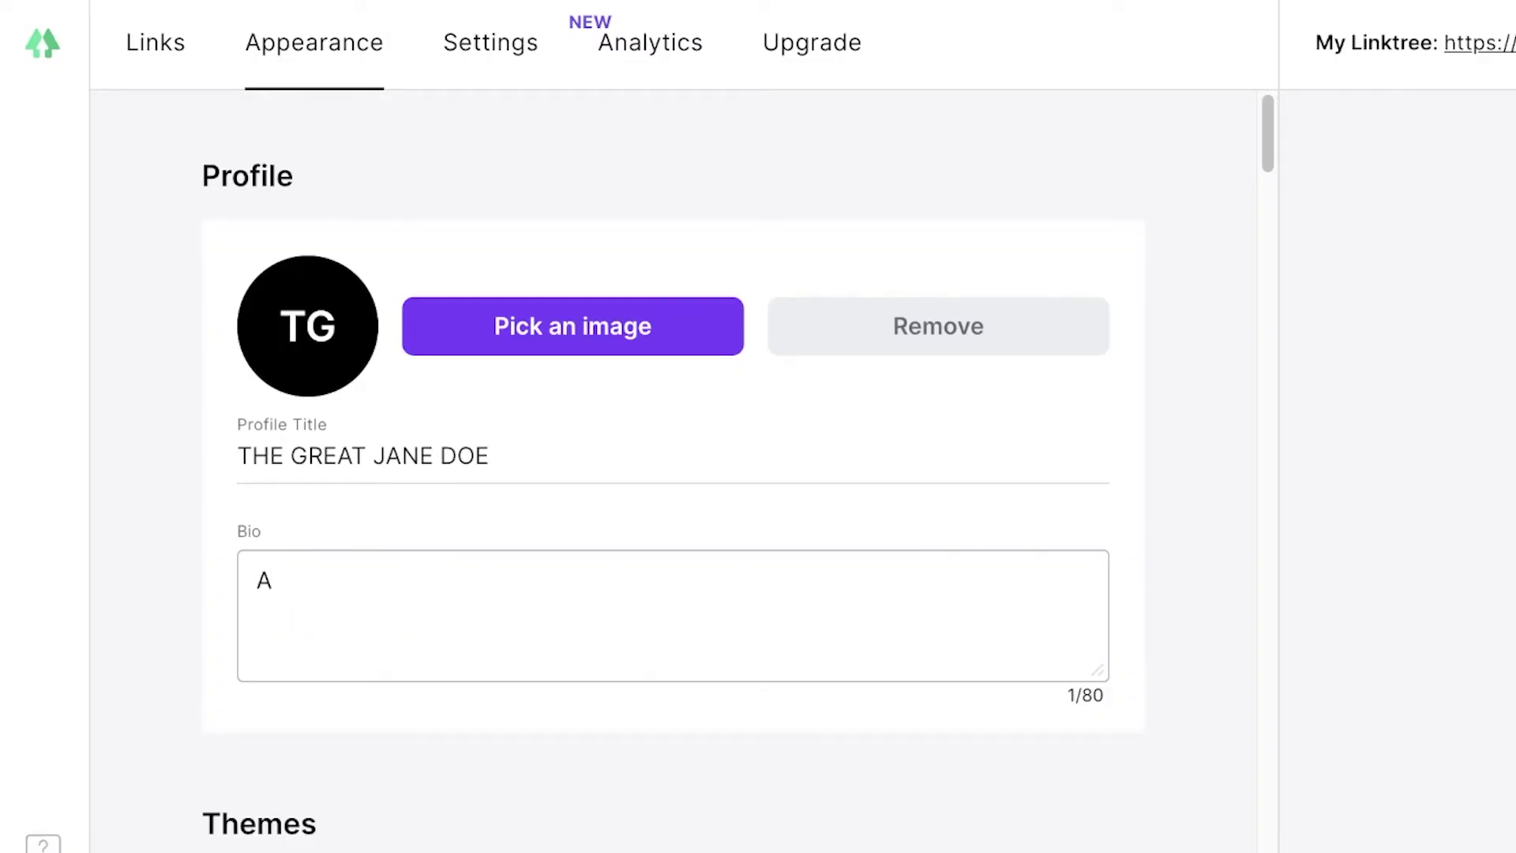
pyautogui.press('BackSpace')
pyautogui.write('THE BEST YOU WILL KNOW')
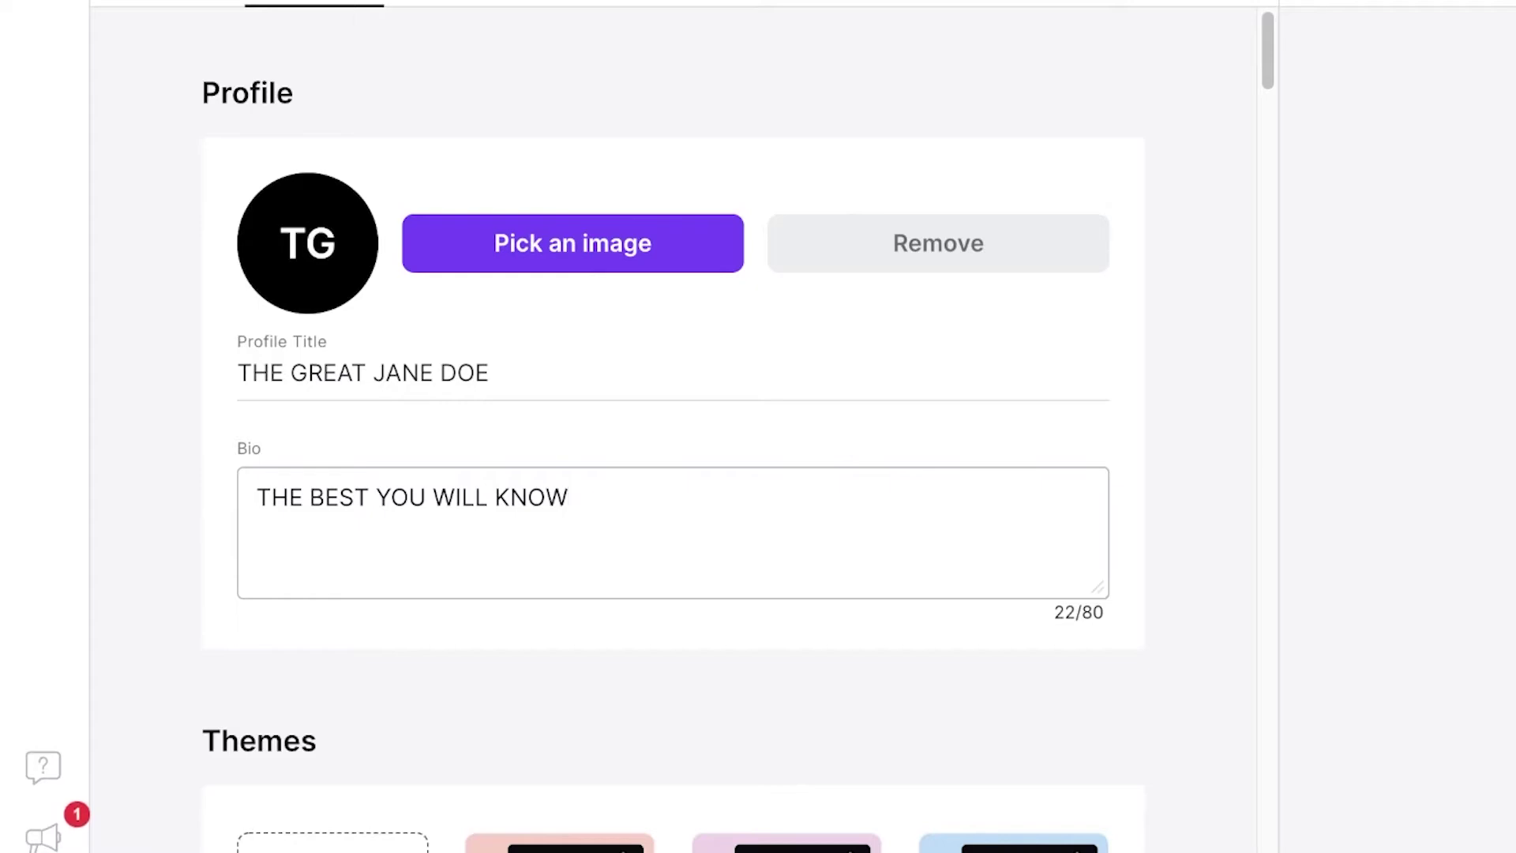
# Step: Choose Design with Canva for the profile image in the upload options
pyautogui.click(596, 255)
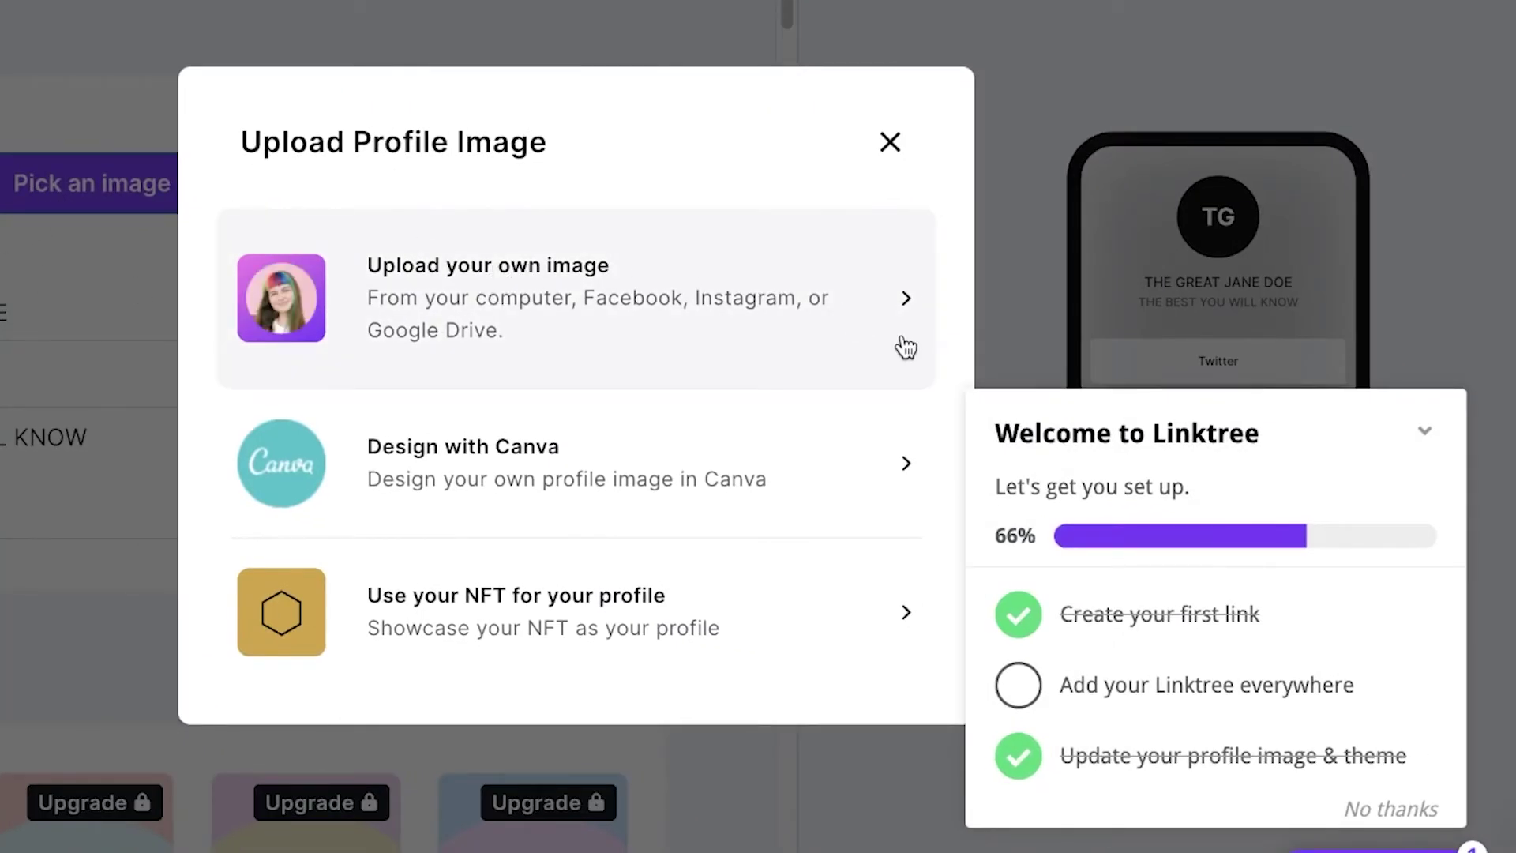
pyautogui.click(1272, 443)
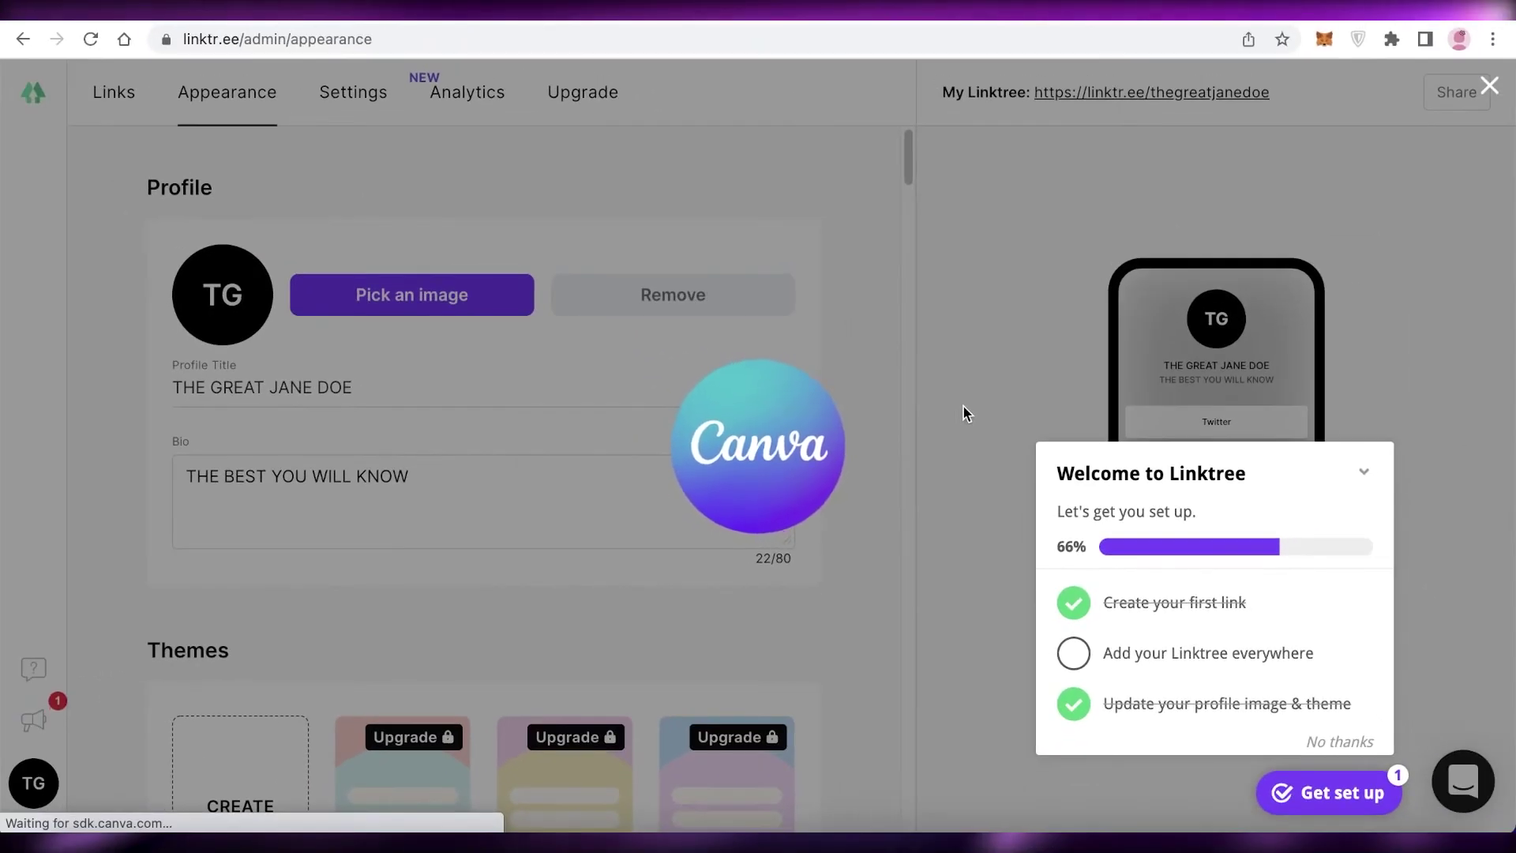
# Step: Apply a Canva portrait template and publish it as the Linktree profile image
pyautogui.click(1361, 471)
pyautogui.scroll(-10, 387, 372)
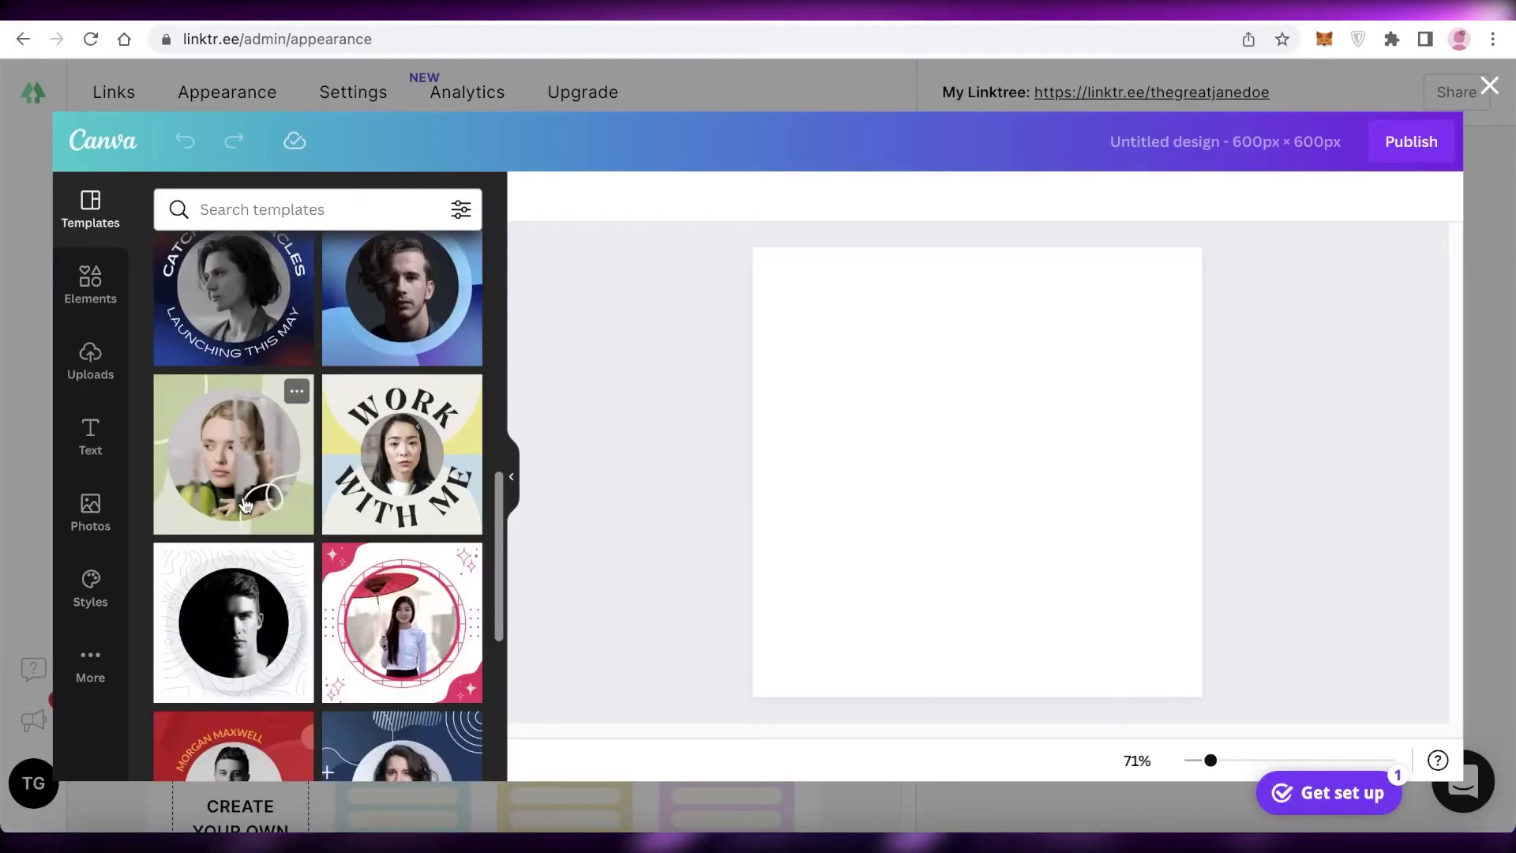
pyautogui.scroll(-6, 407, 553)
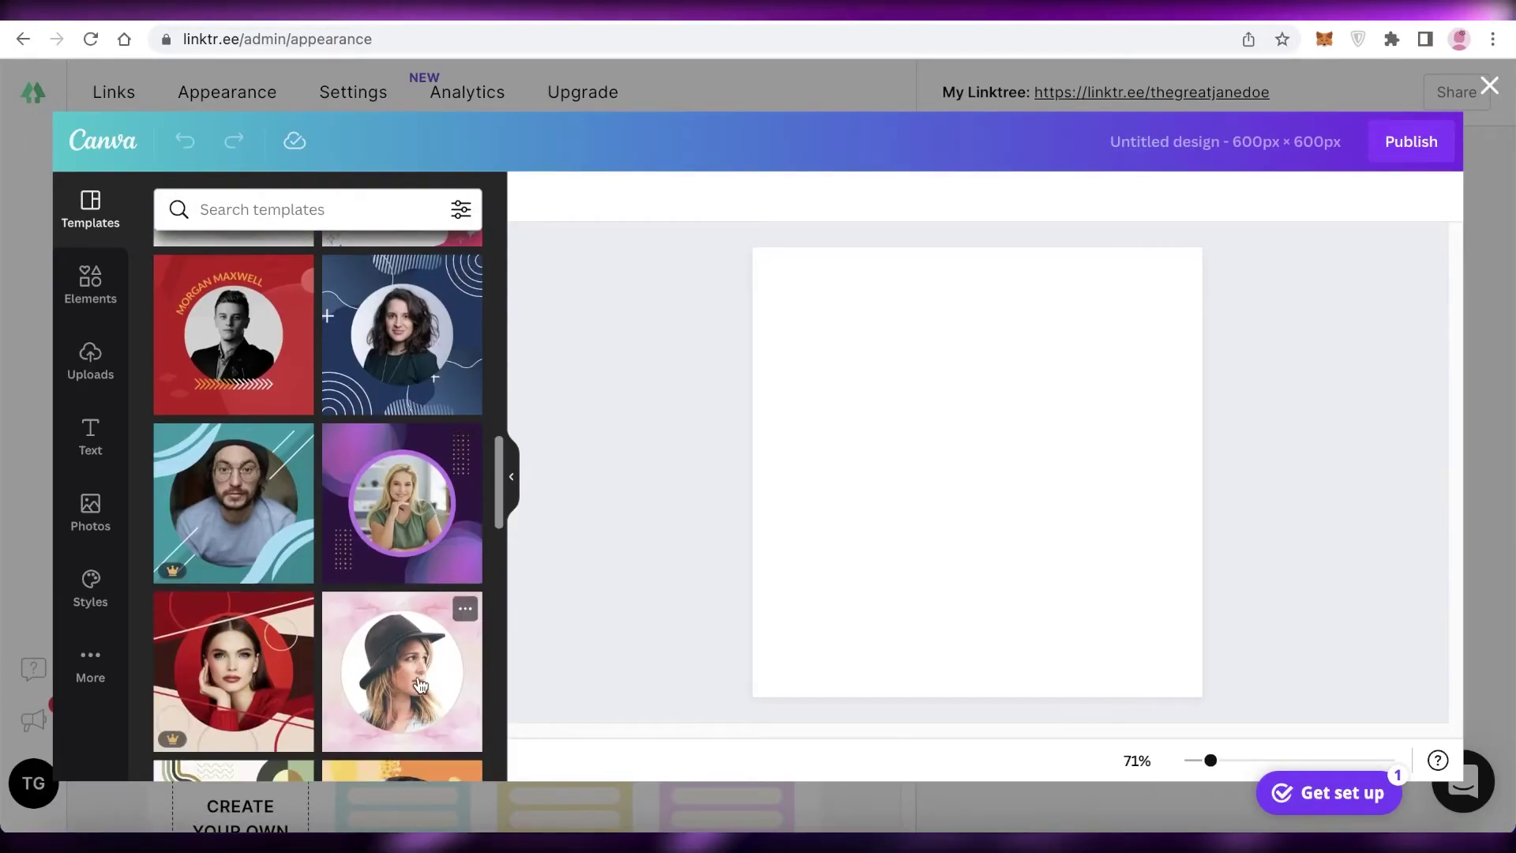
pyautogui.scroll(-5, 245, 568)
pyautogui.click(243, 582)
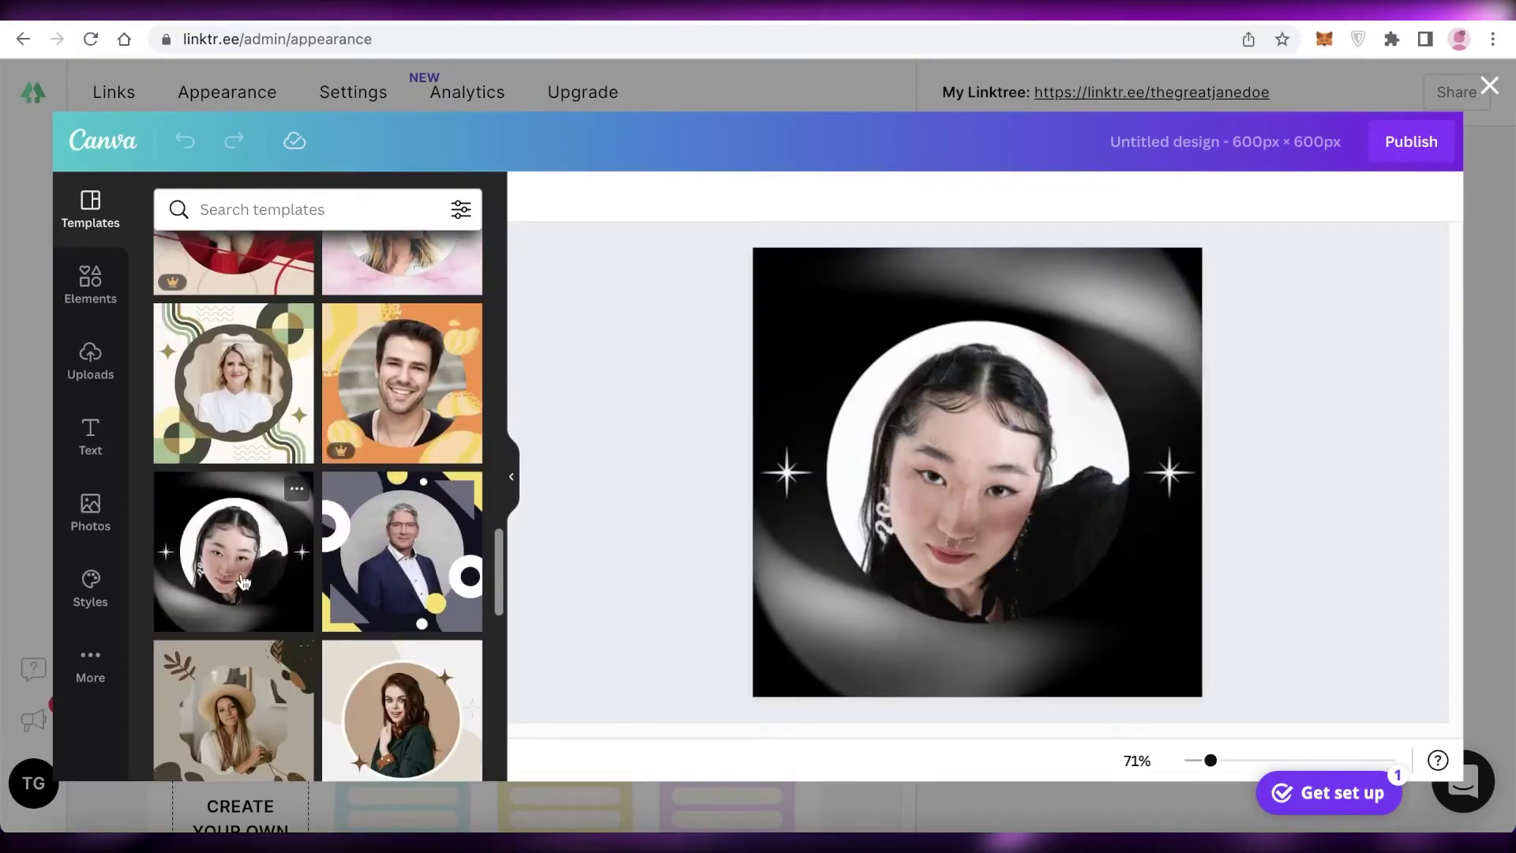
pyautogui.click(1056, 487)
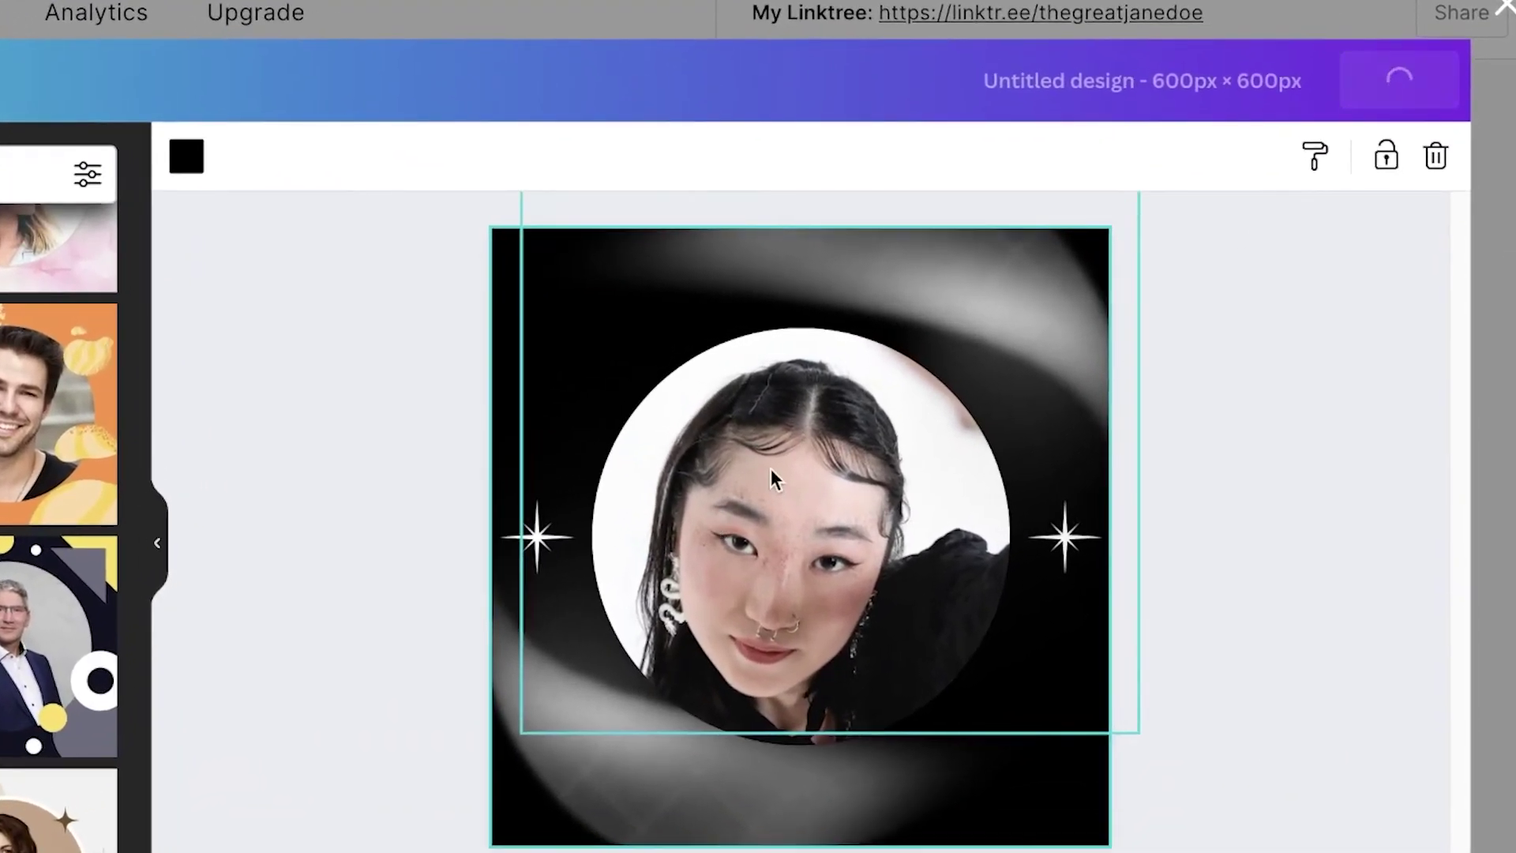
pyautogui.click(1420, 78)
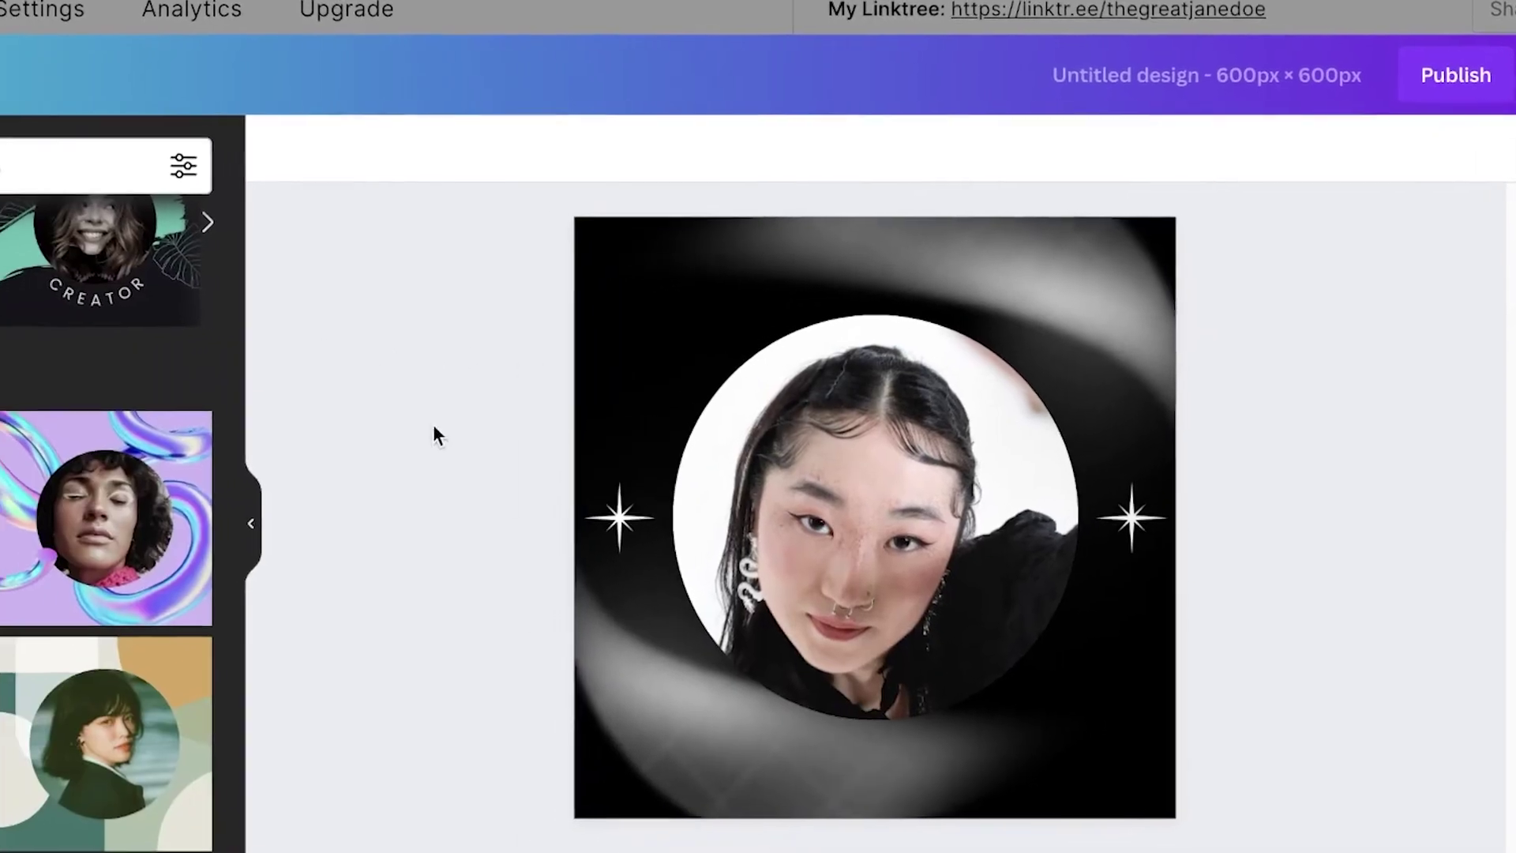
pyautogui.scroll(5, 271, 460)
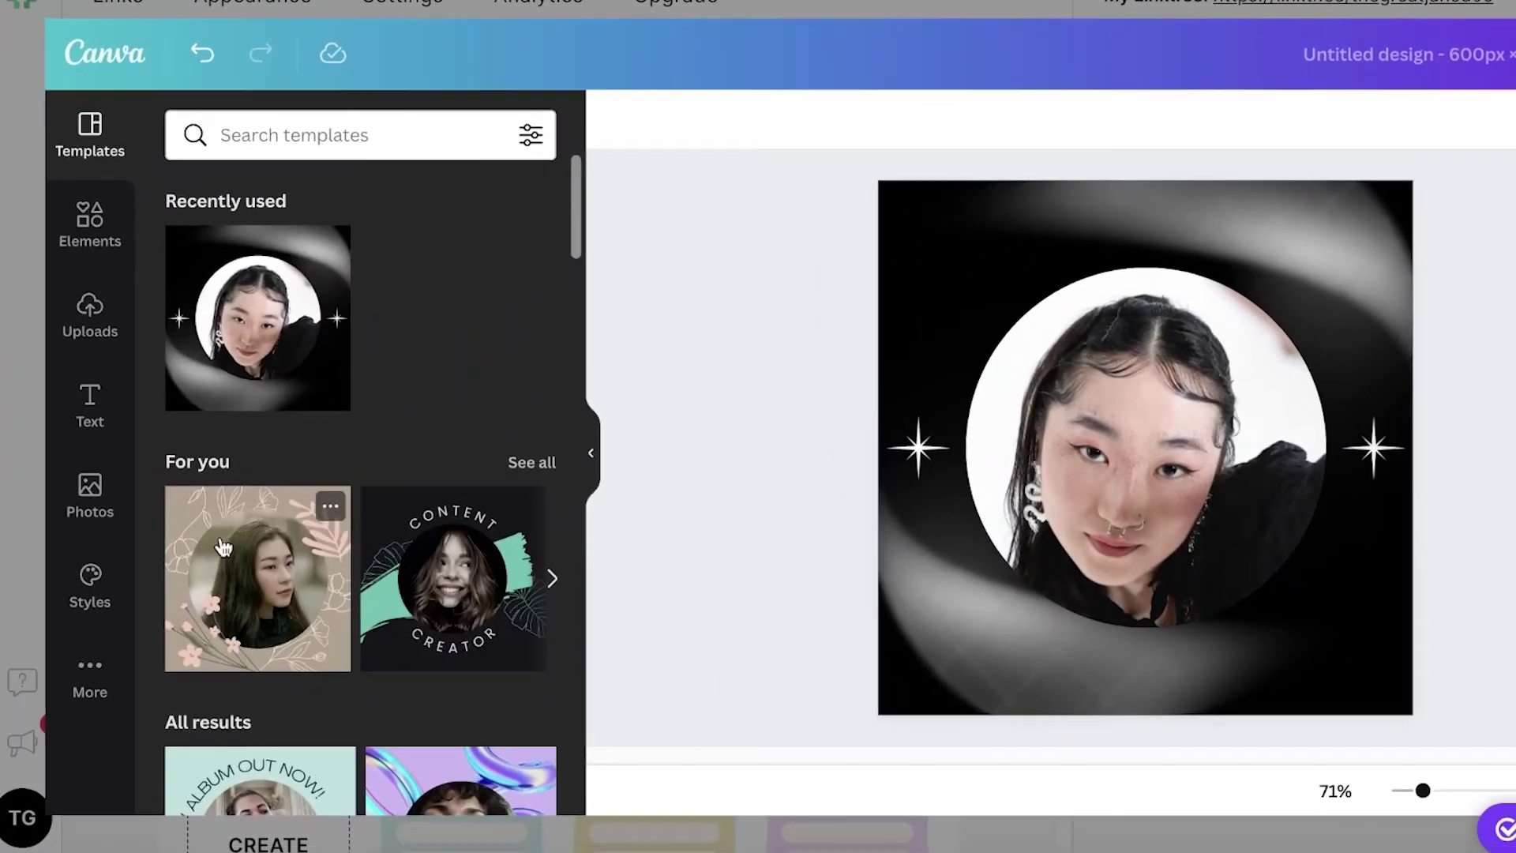
pyautogui.click(223, 548)
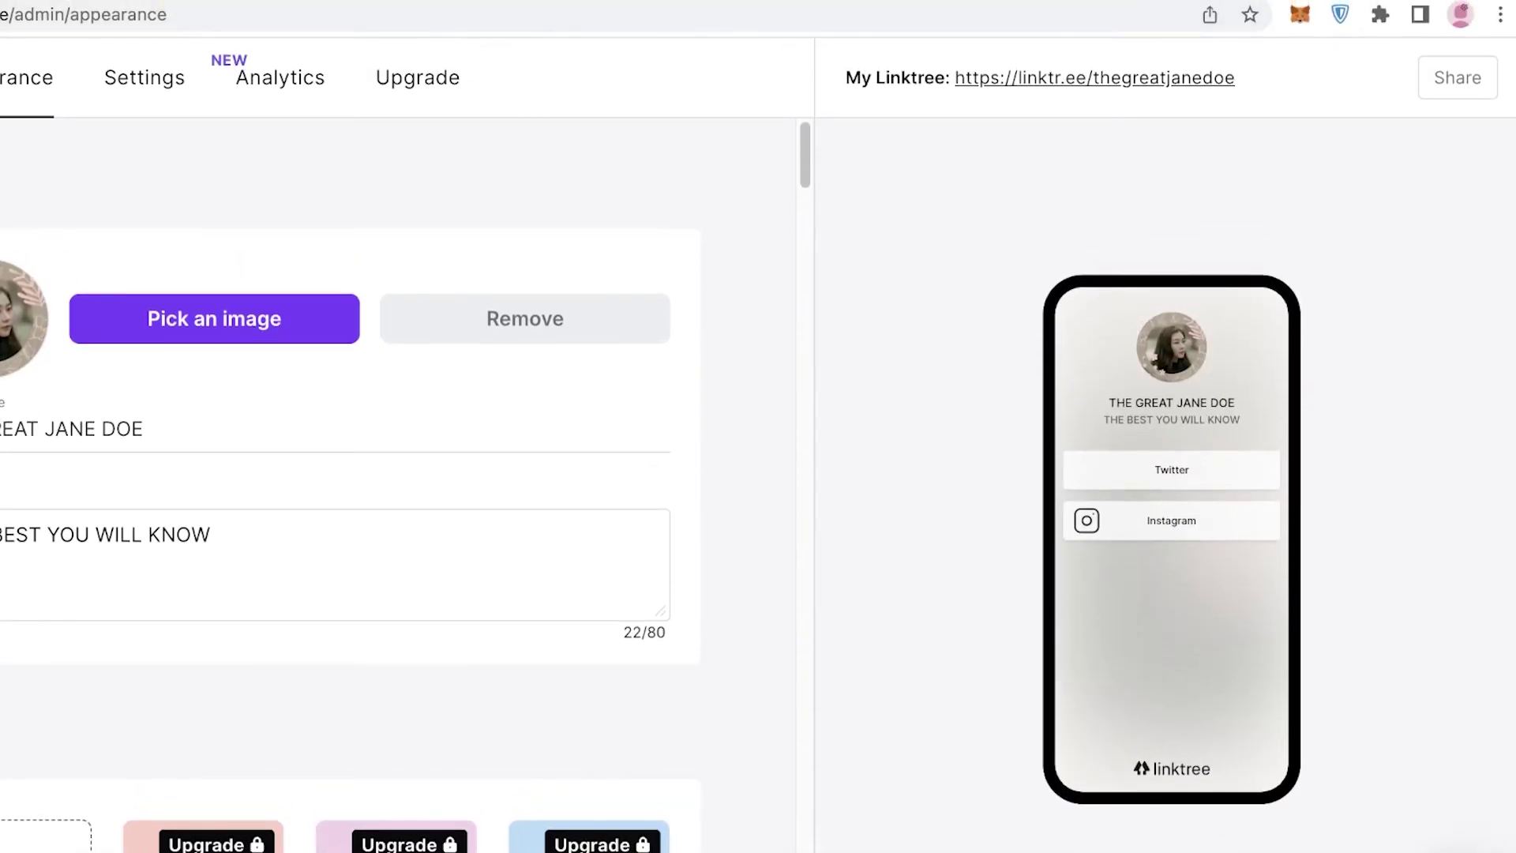
# Step: Browse the themes, trying Lake Black and then Air White
pyautogui.scroll(-10, 592, 379)
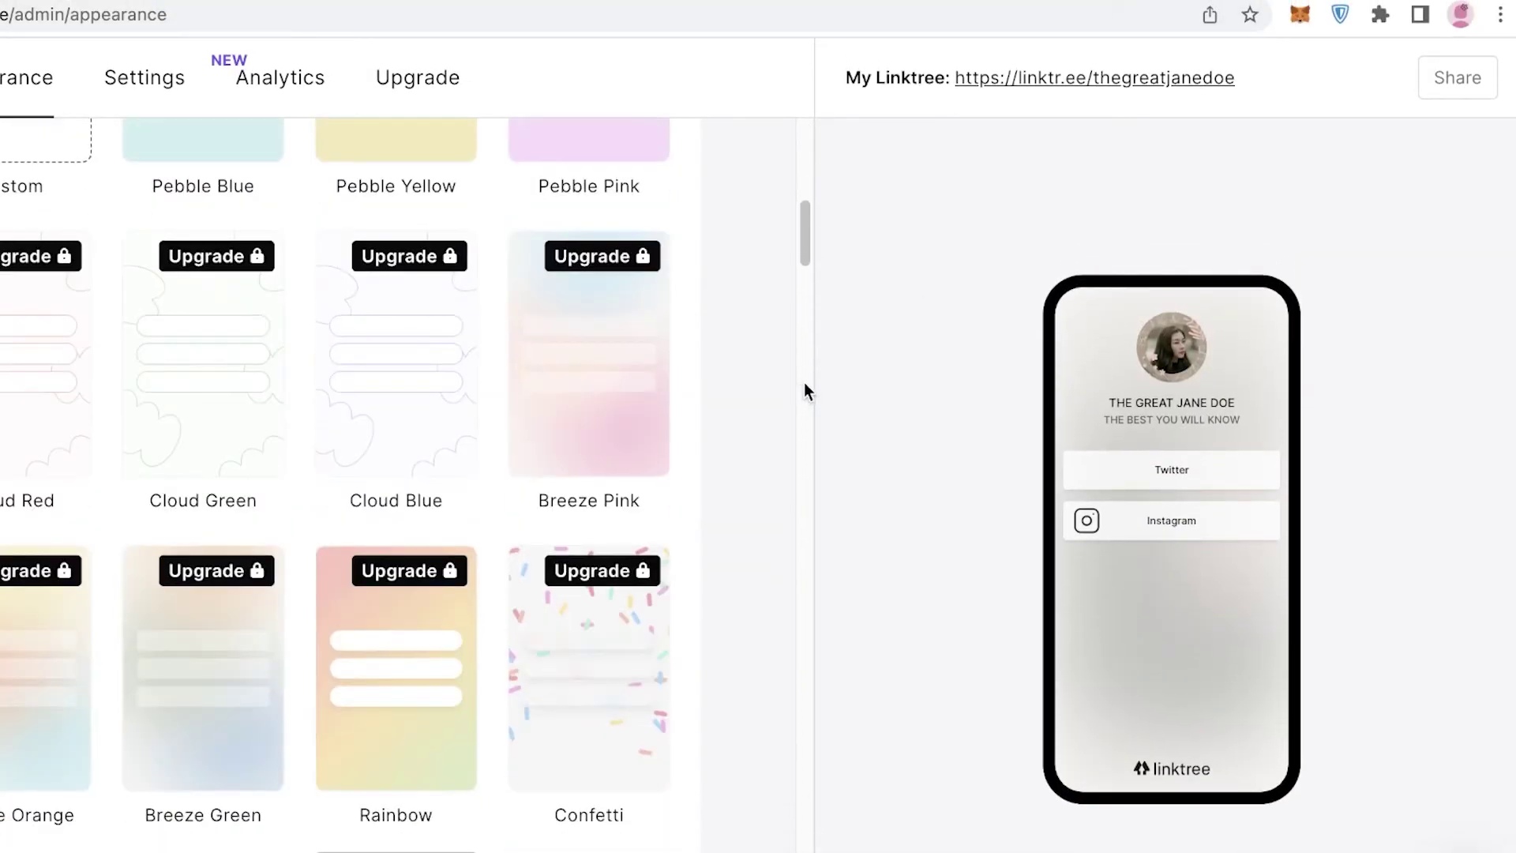
pyautogui.scroll(8, 307, 316)
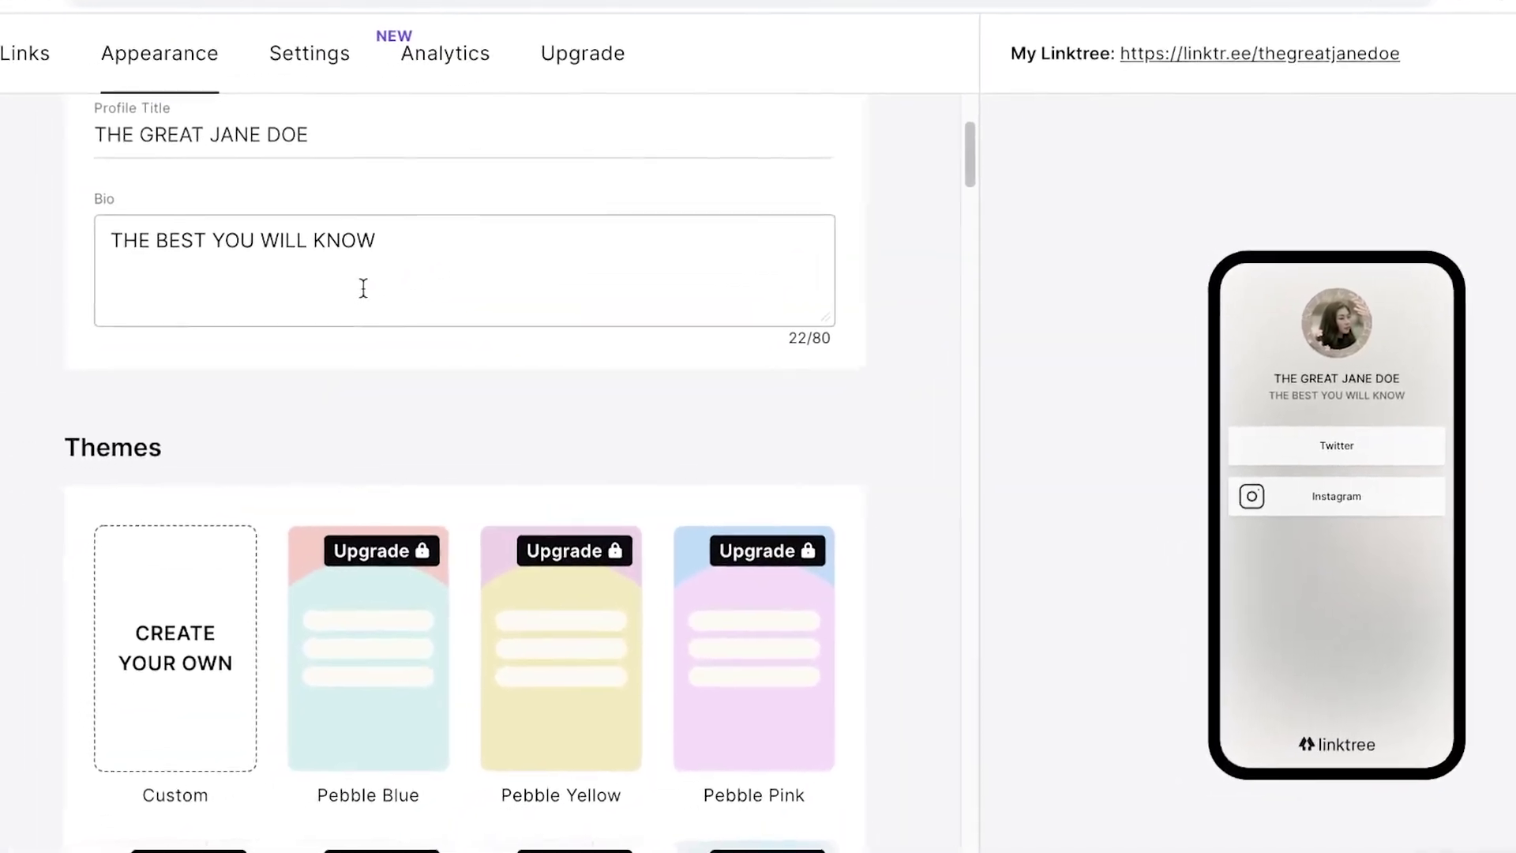
pyautogui.scroll(-20, 596, 357)
pyautogui.scroll(8, 252, 323)
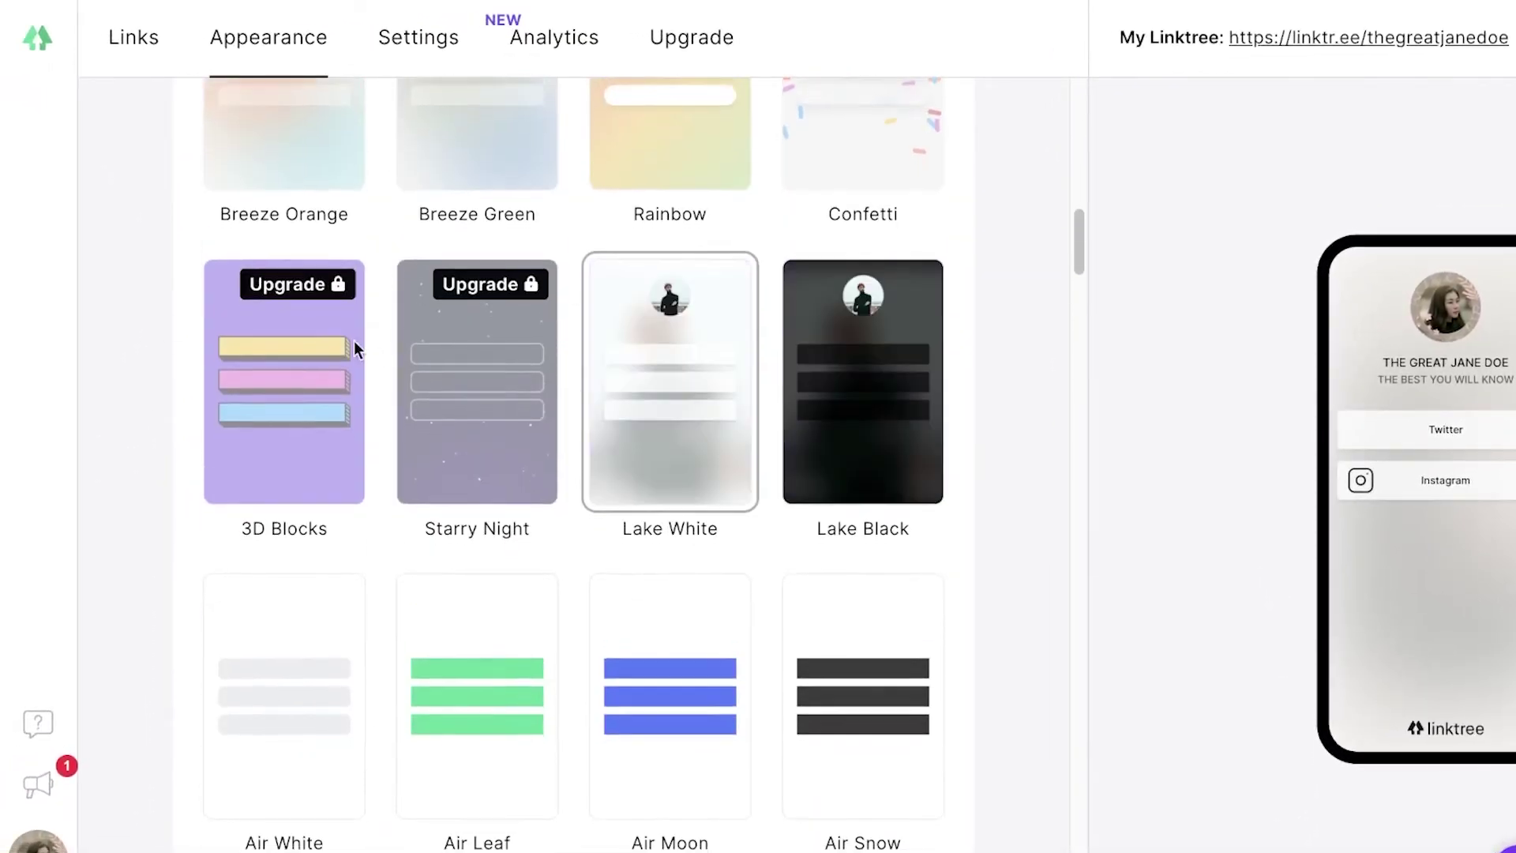
pyautogui.scroll(8, 586, 328)
pyautogui.scroll(-12, 664, 325)
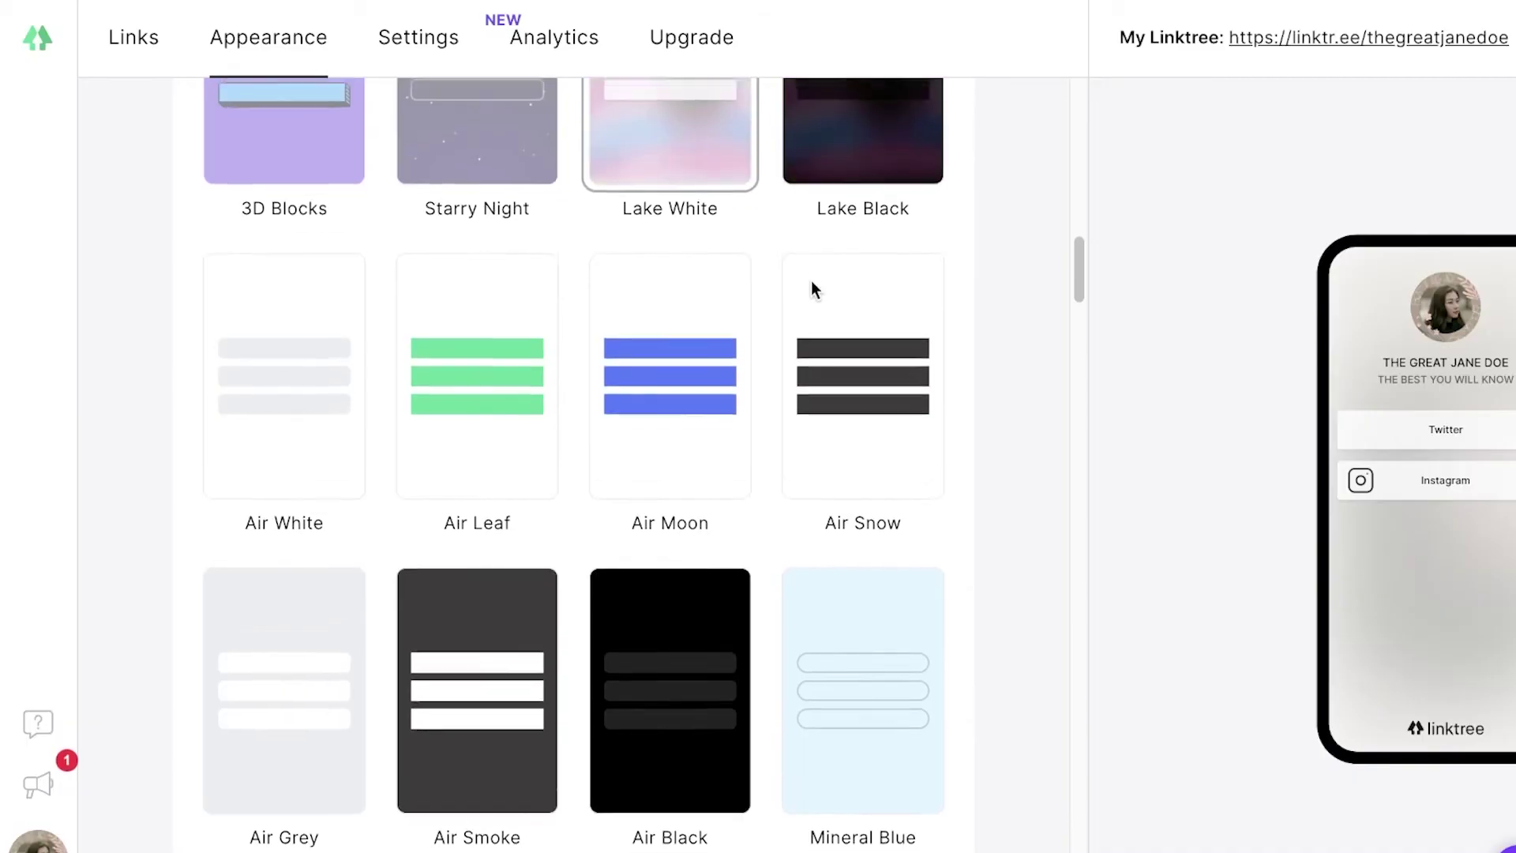
pyautogui.scroll(1, 813, 288)
pyautogui.click(832, 206)
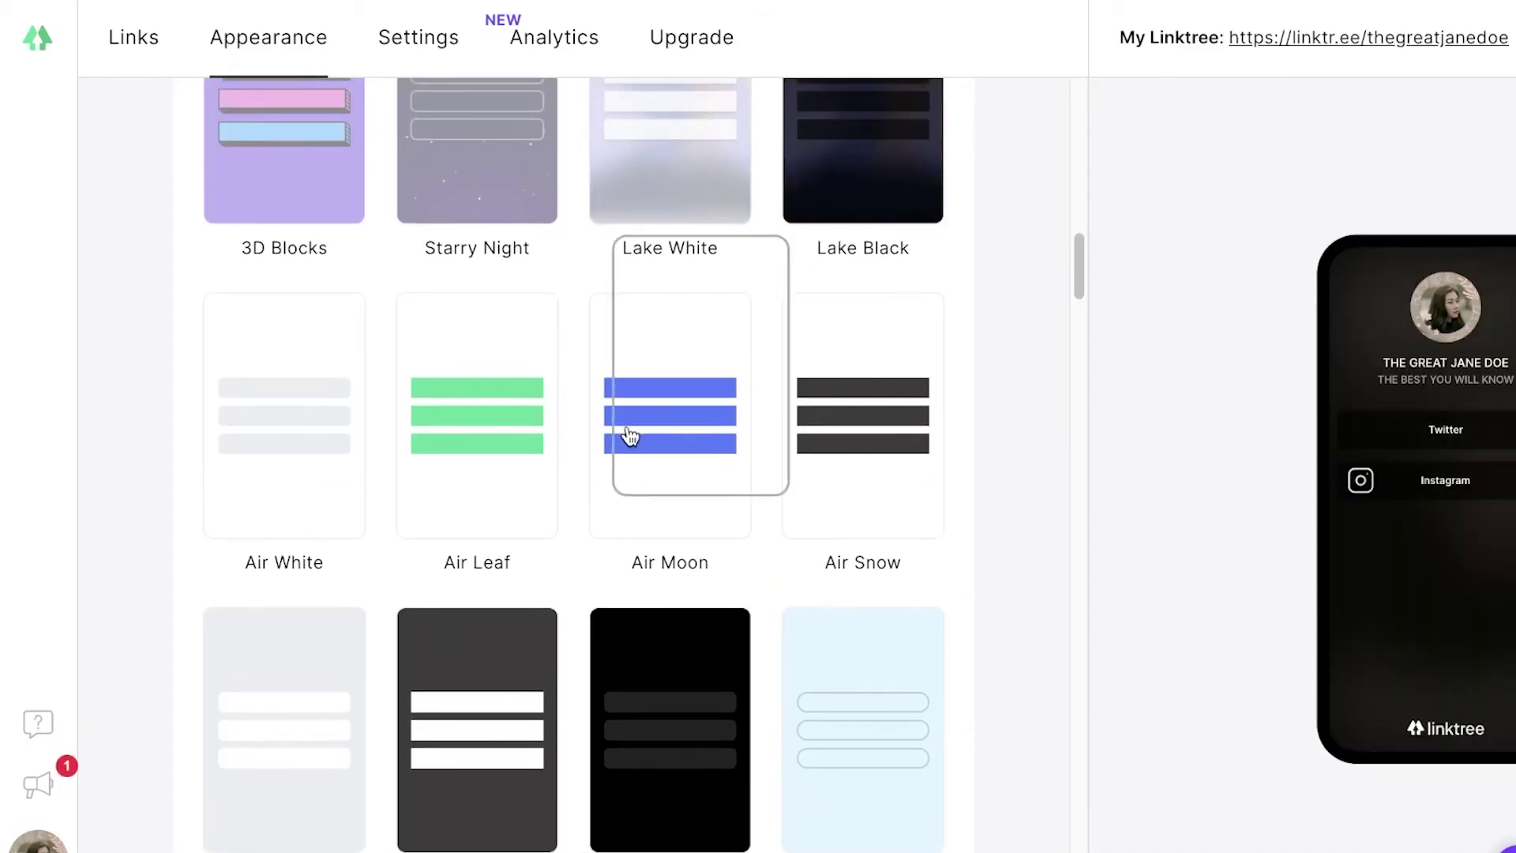
pyautogui.click(316, 451)
# Step: Try Mineral Blue and Mineral Yellow, then apply the Linktree x Luke John Matthew Arnold theme
pyautogui.scroll(-4, 1019, 443)
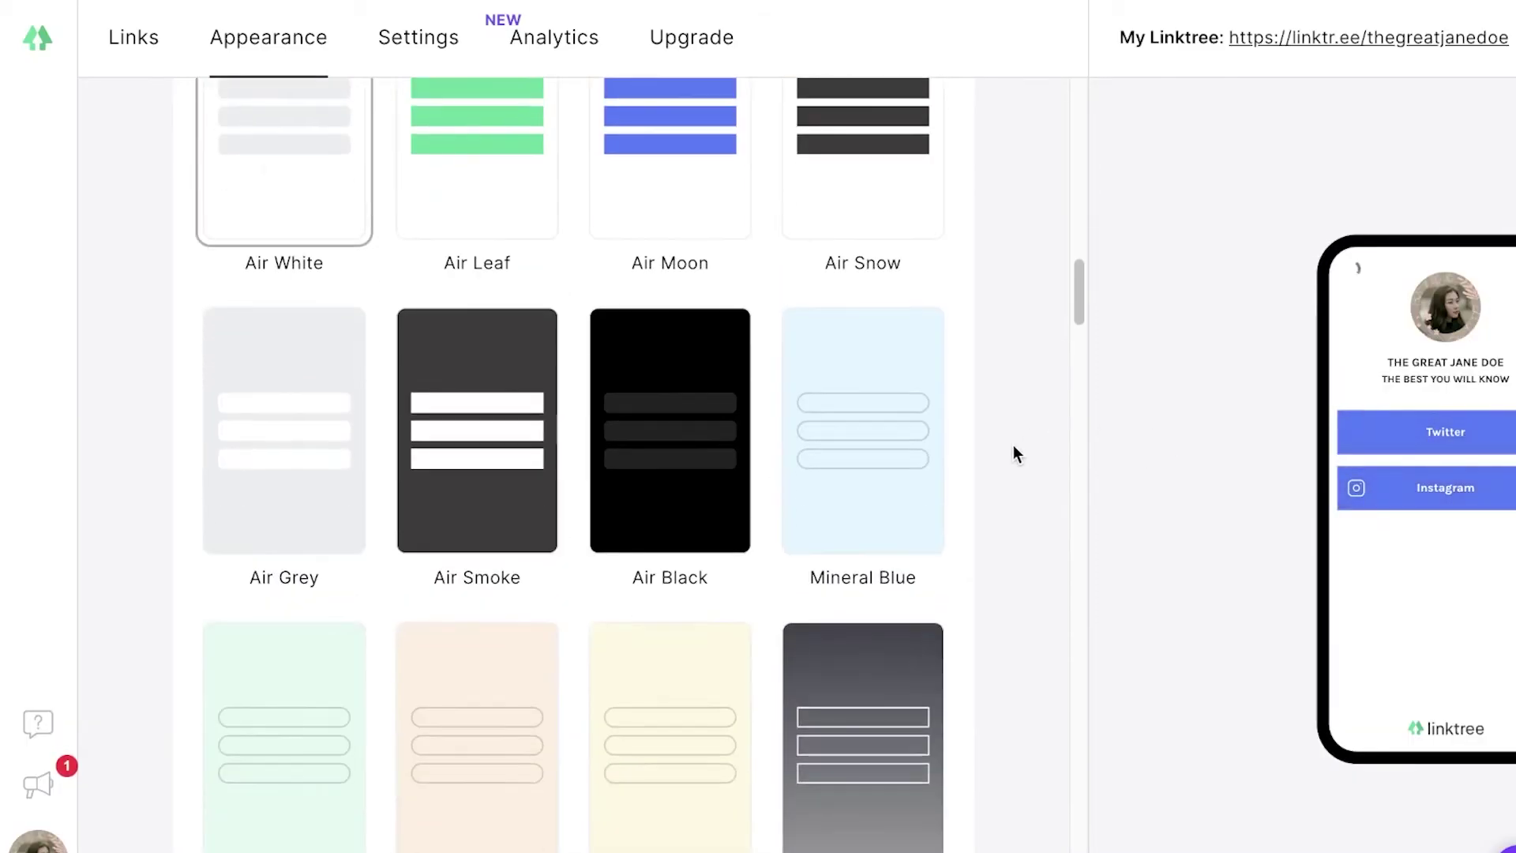
pyautogui.click(878, 439)
pyautogui.click(638, 749)
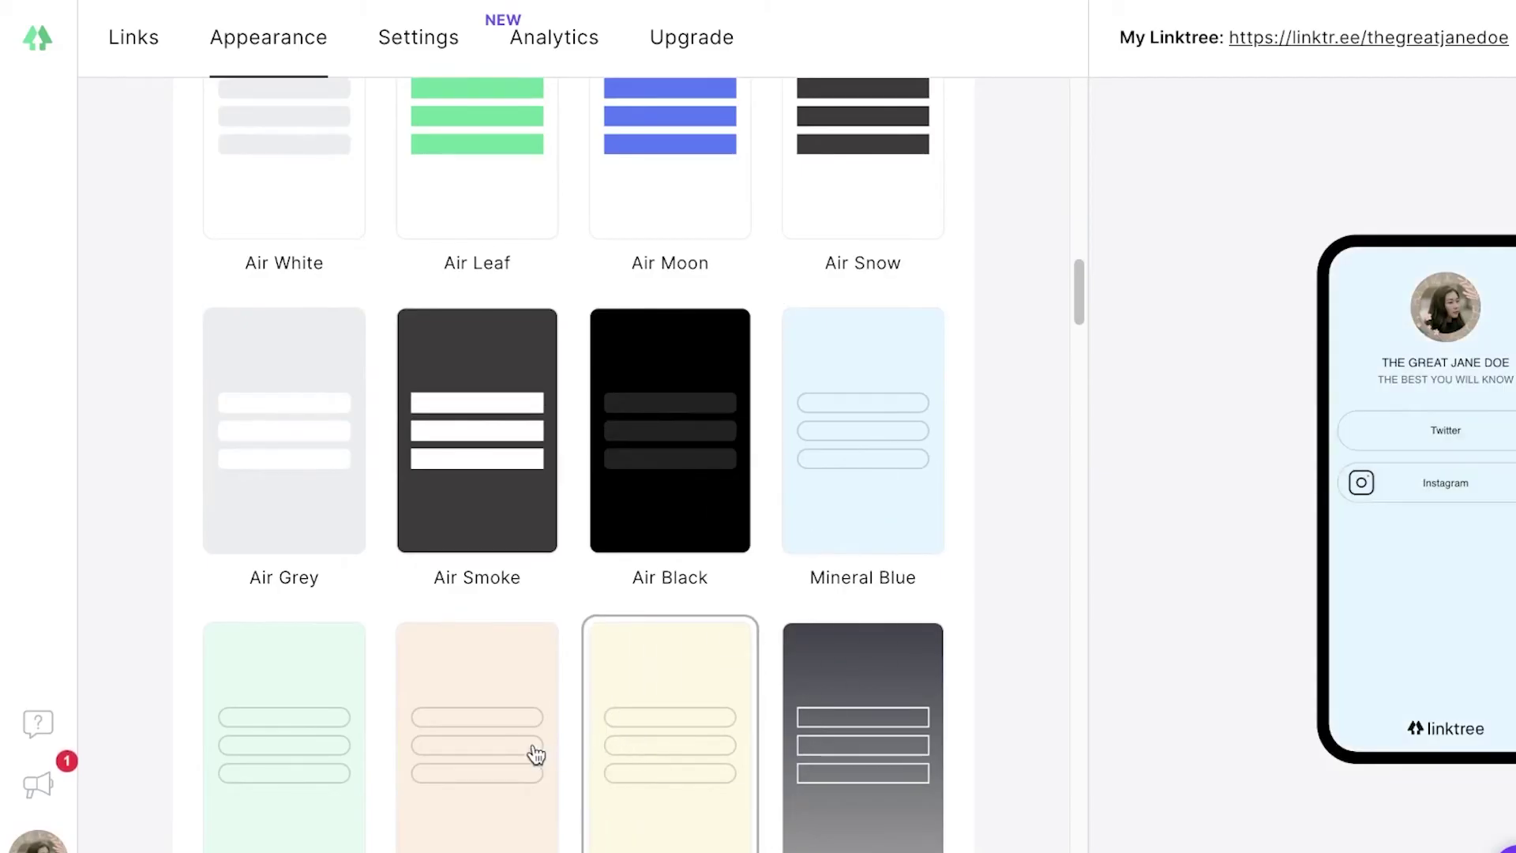
pyautogui.scroll(-5, 477, 748)
pyautogui.click(452, 669)
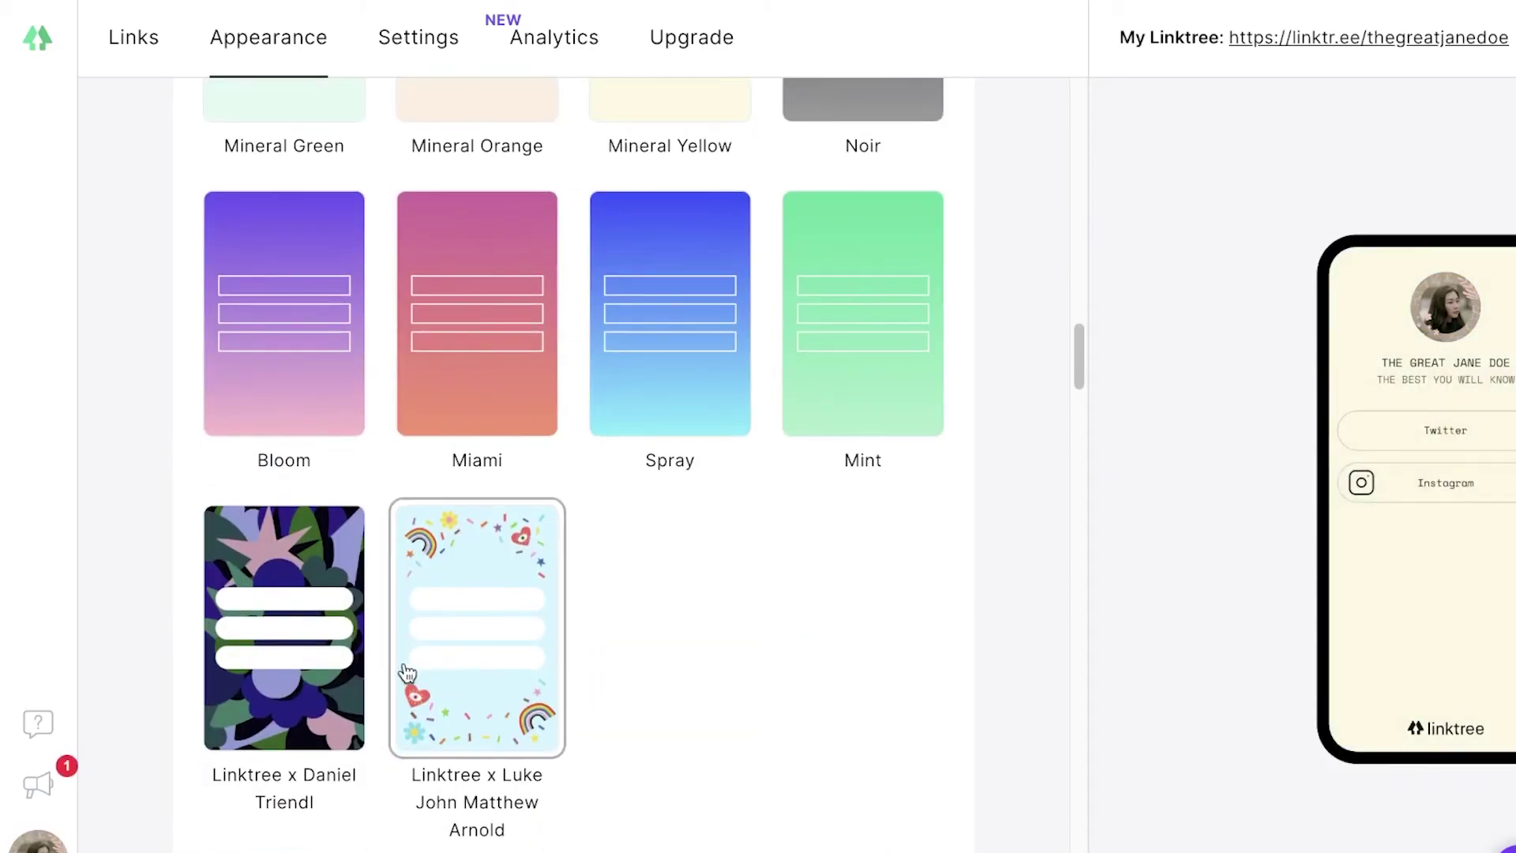
# Step: Try rounded Outline and Hard shadow button styles, settling on pill-shaped Fill buttons
pyautogui.scroll(-8, 304, 653)
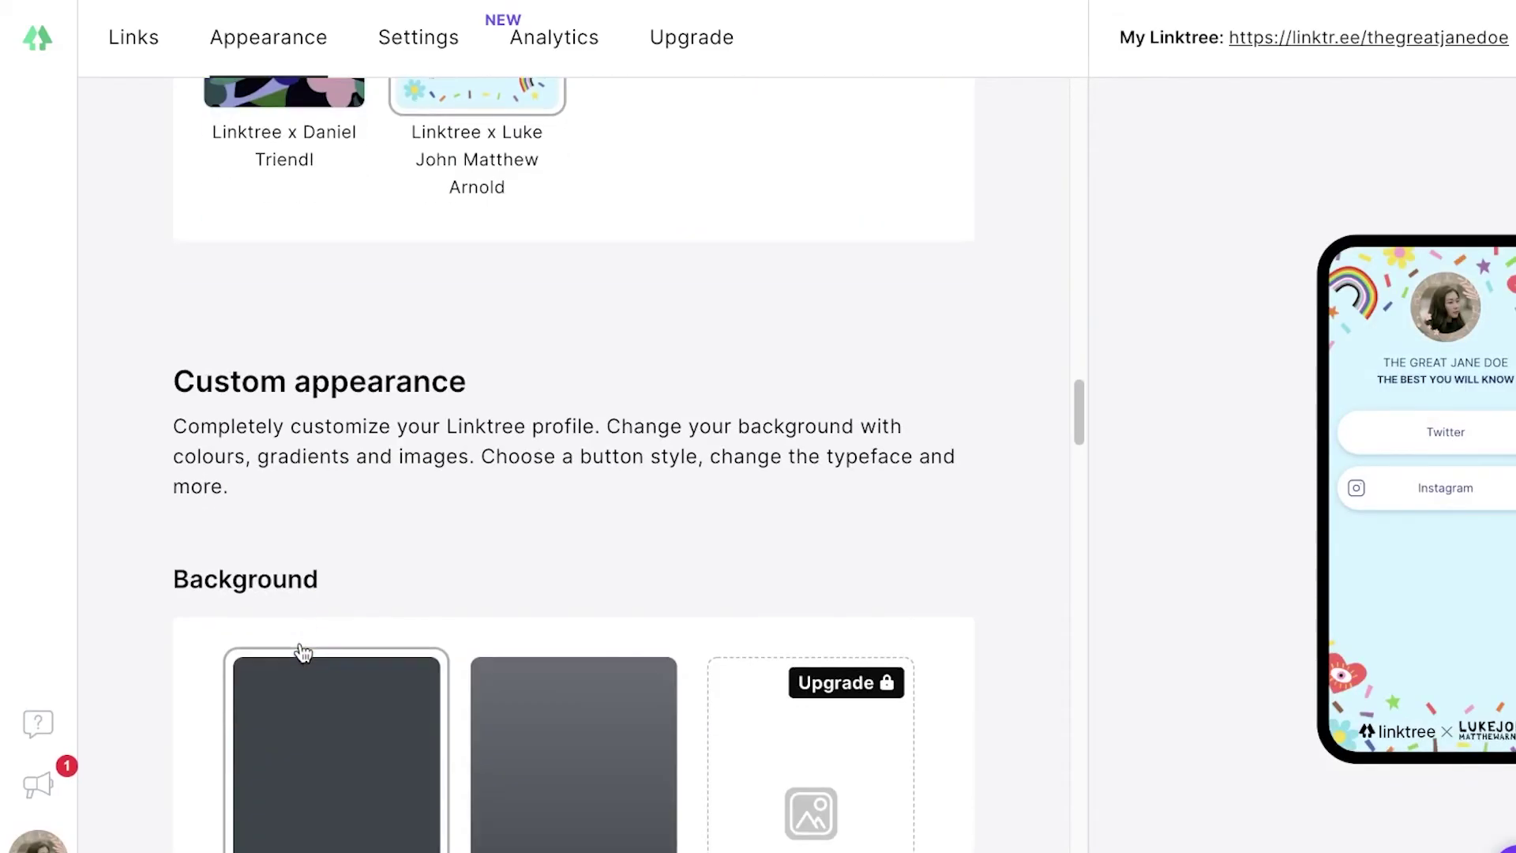
pyautogui.scroll(-9, 519, 518)
pyautogui.scroll(8, 689, 347)
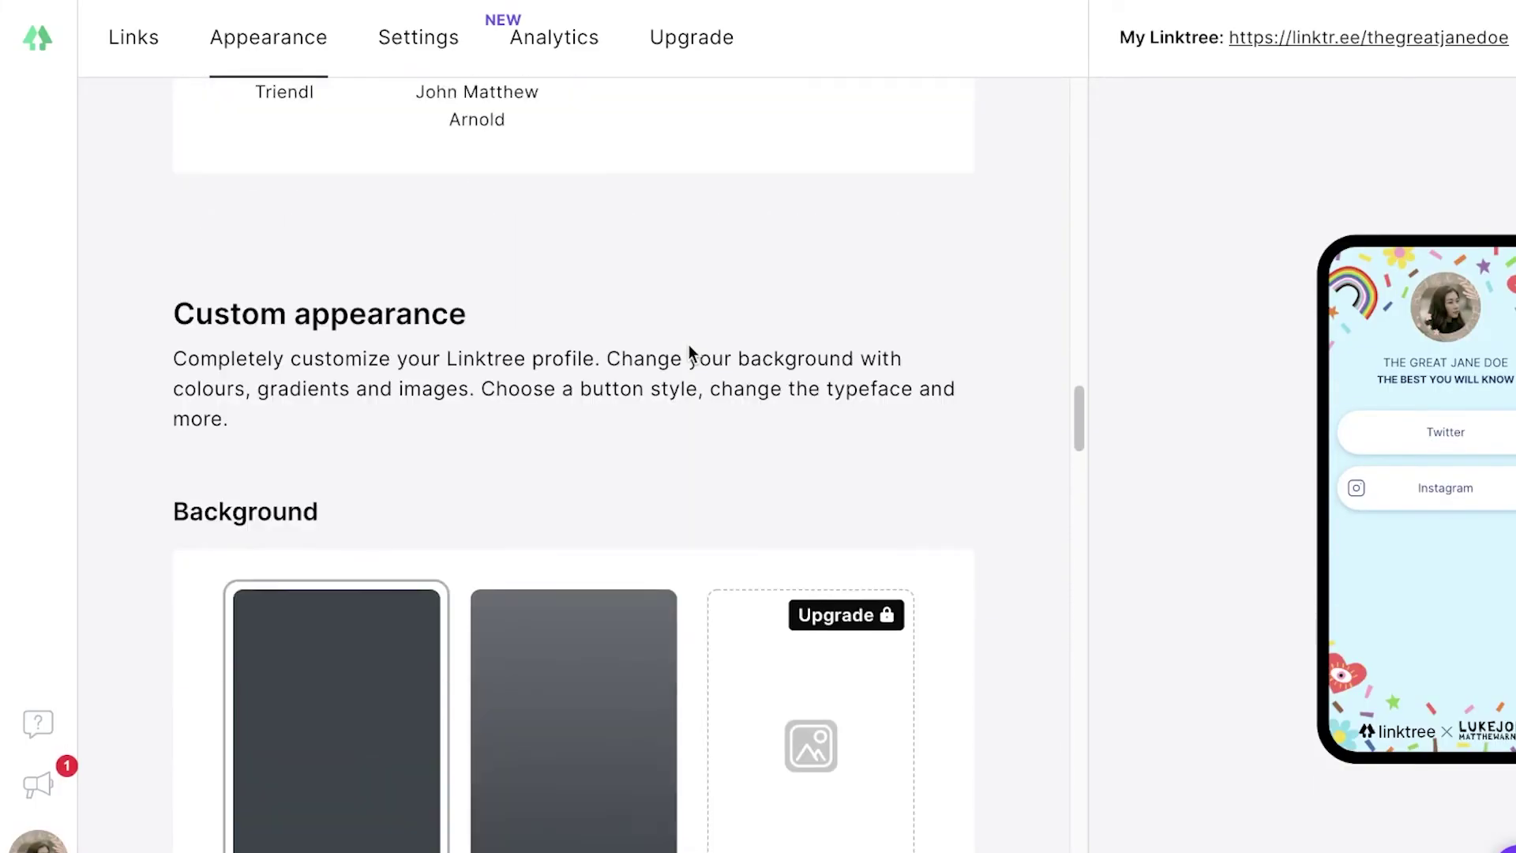
pyautogui.scroll(-1, 689, 352)
pyautogui.scroll(-15, 689, 351)
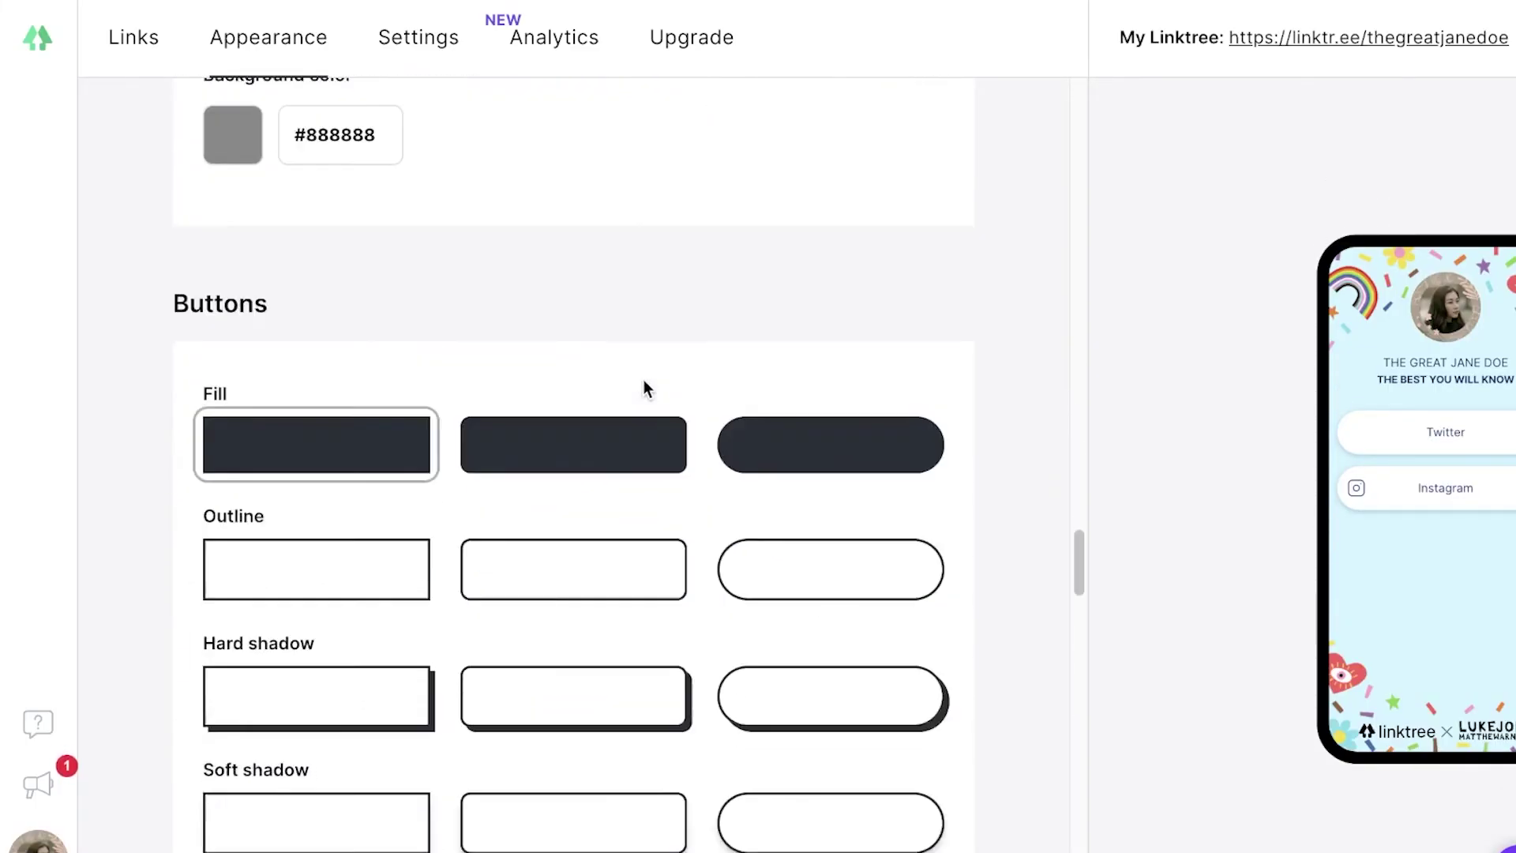
pyautogui.scroll(5, 642, 381)
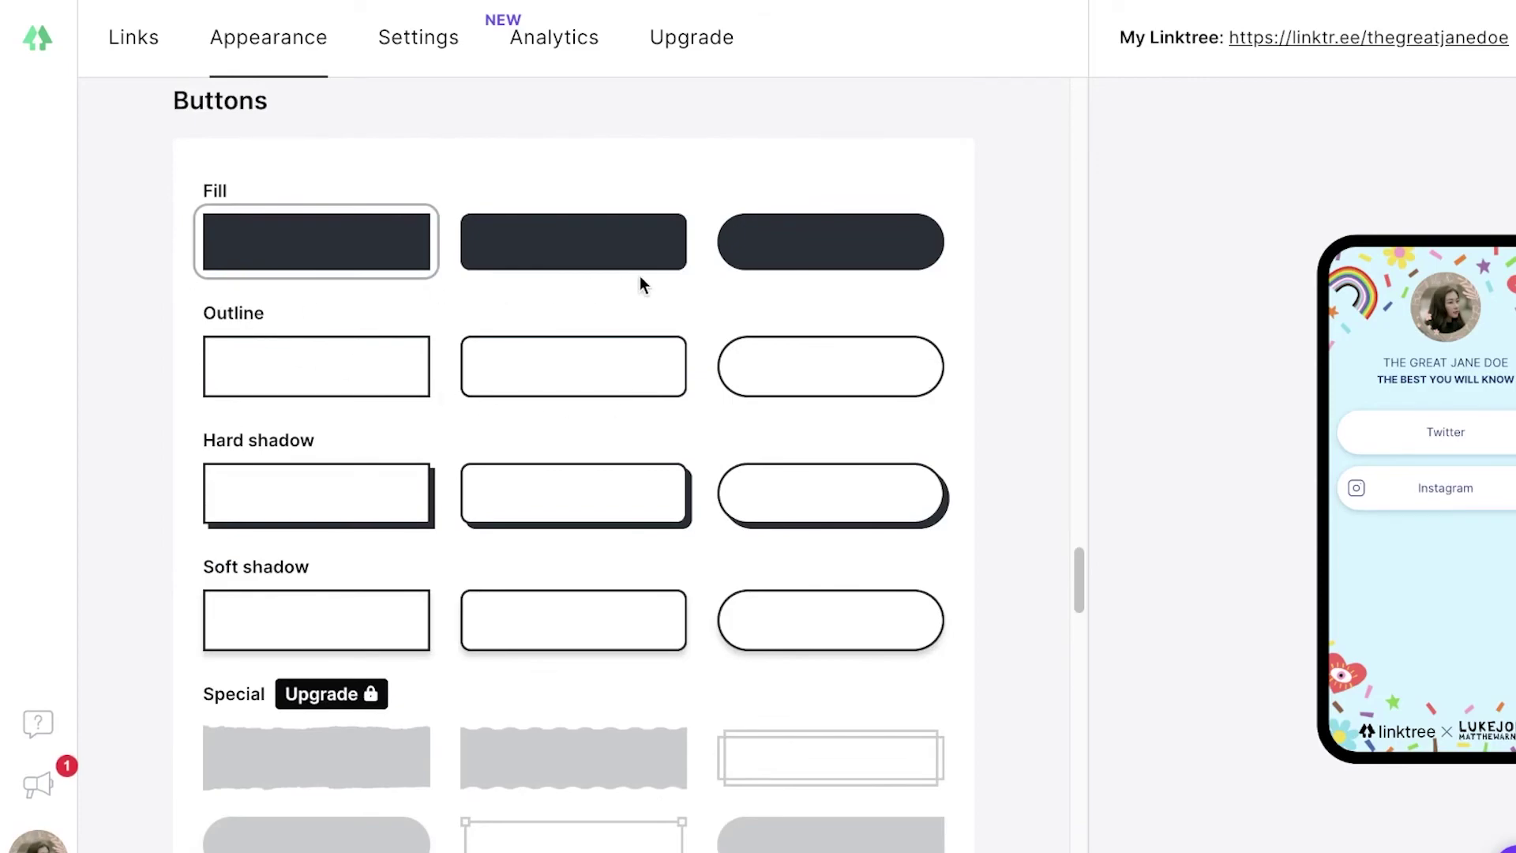
pyautogui.click(833, 367)
pyautogui.click(864, 515)
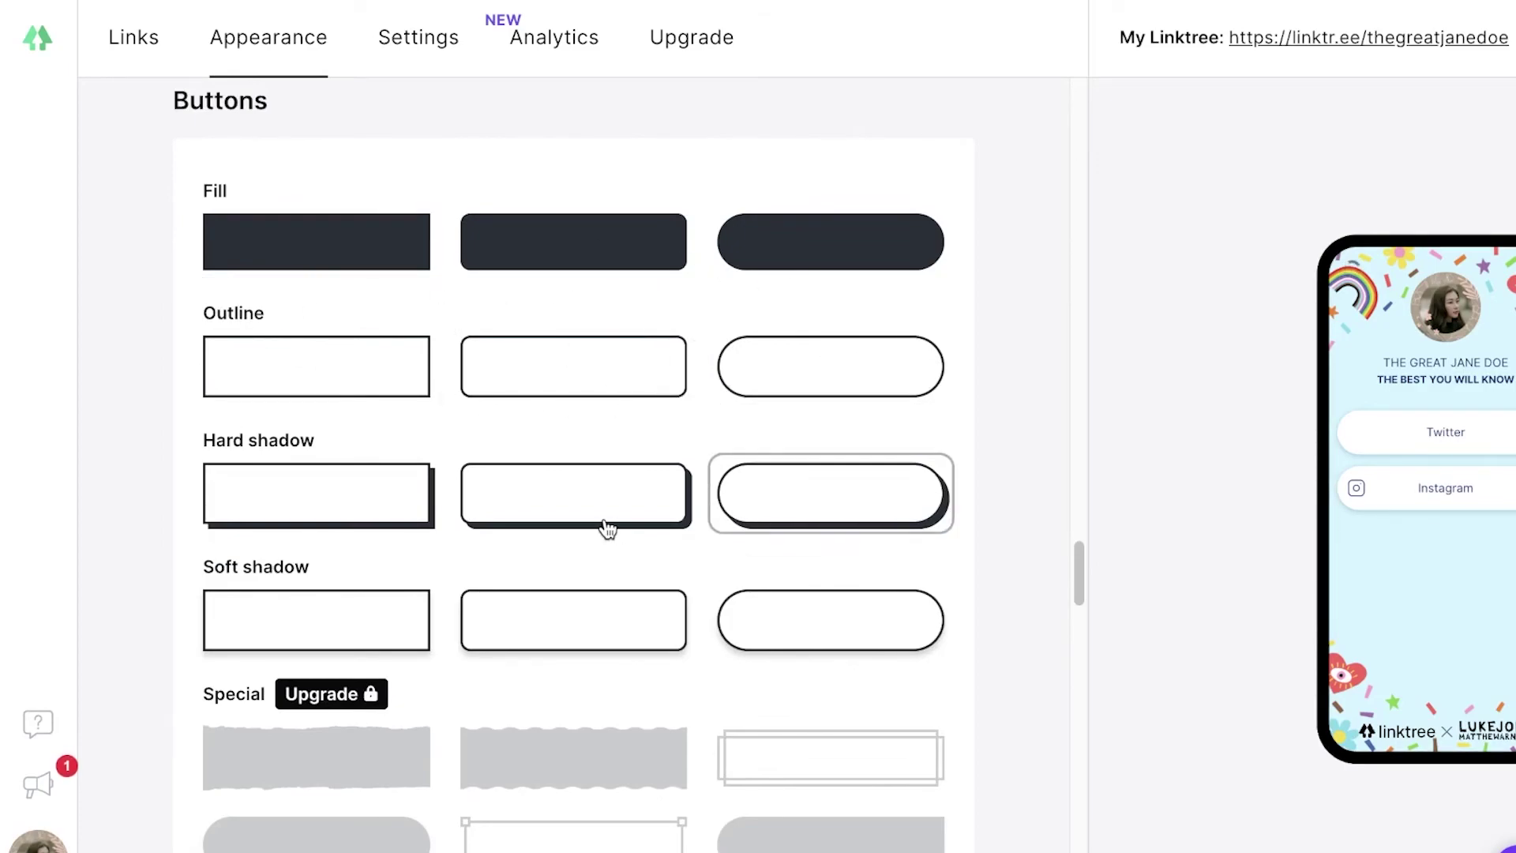
pyautogui.click(811, 250)
# Step: Reapply the Linktree x Luke John Matthew Arnold theme and review the profile
pyautogui.scroll(15, 829, 314)
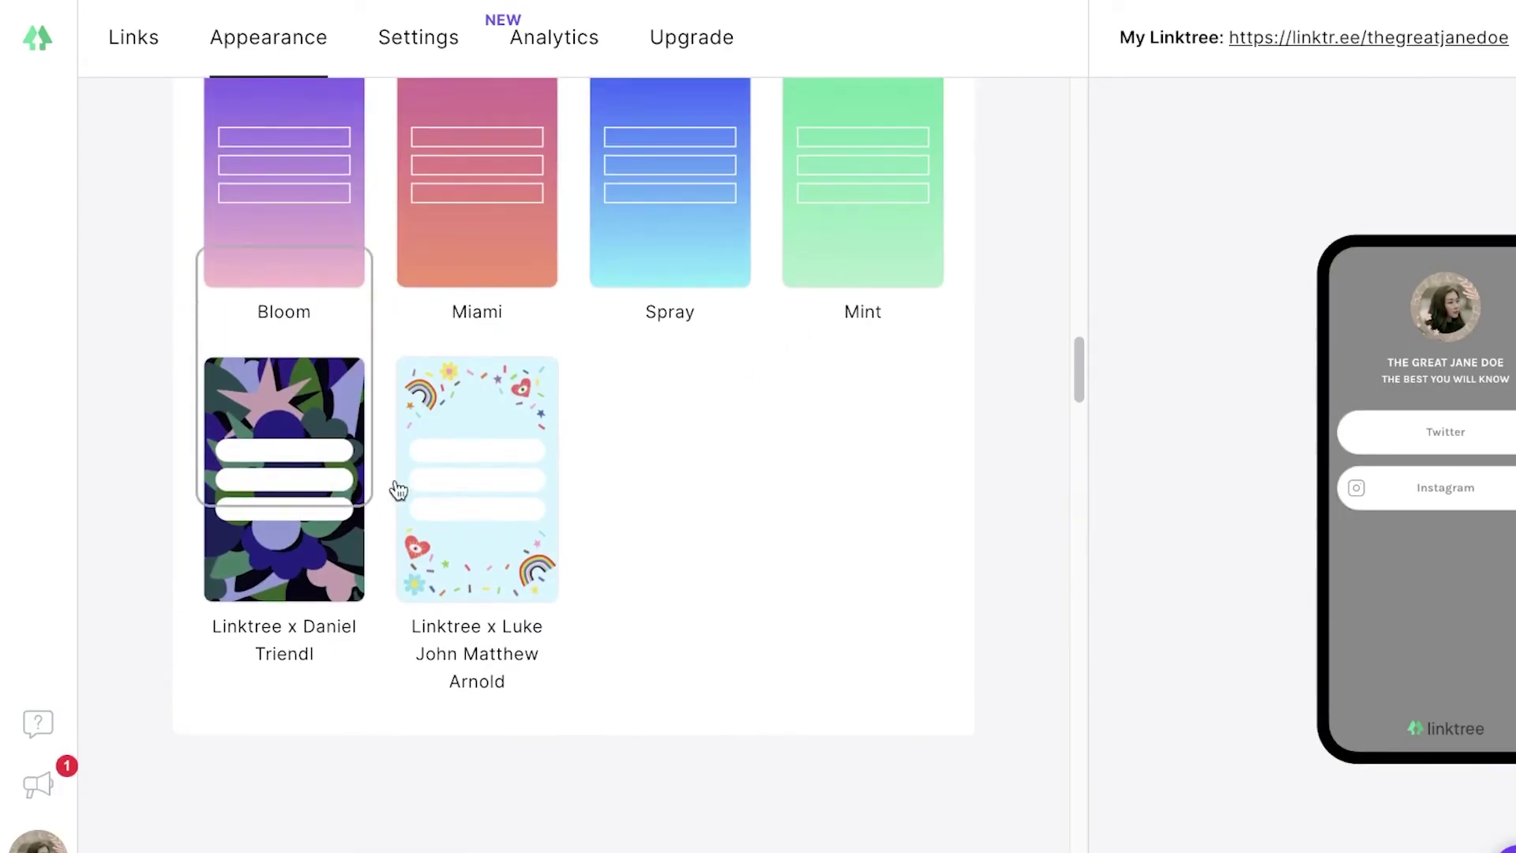
pyautogui.click(498, 466)
pyautogui.scroll(-20, 598, 446)
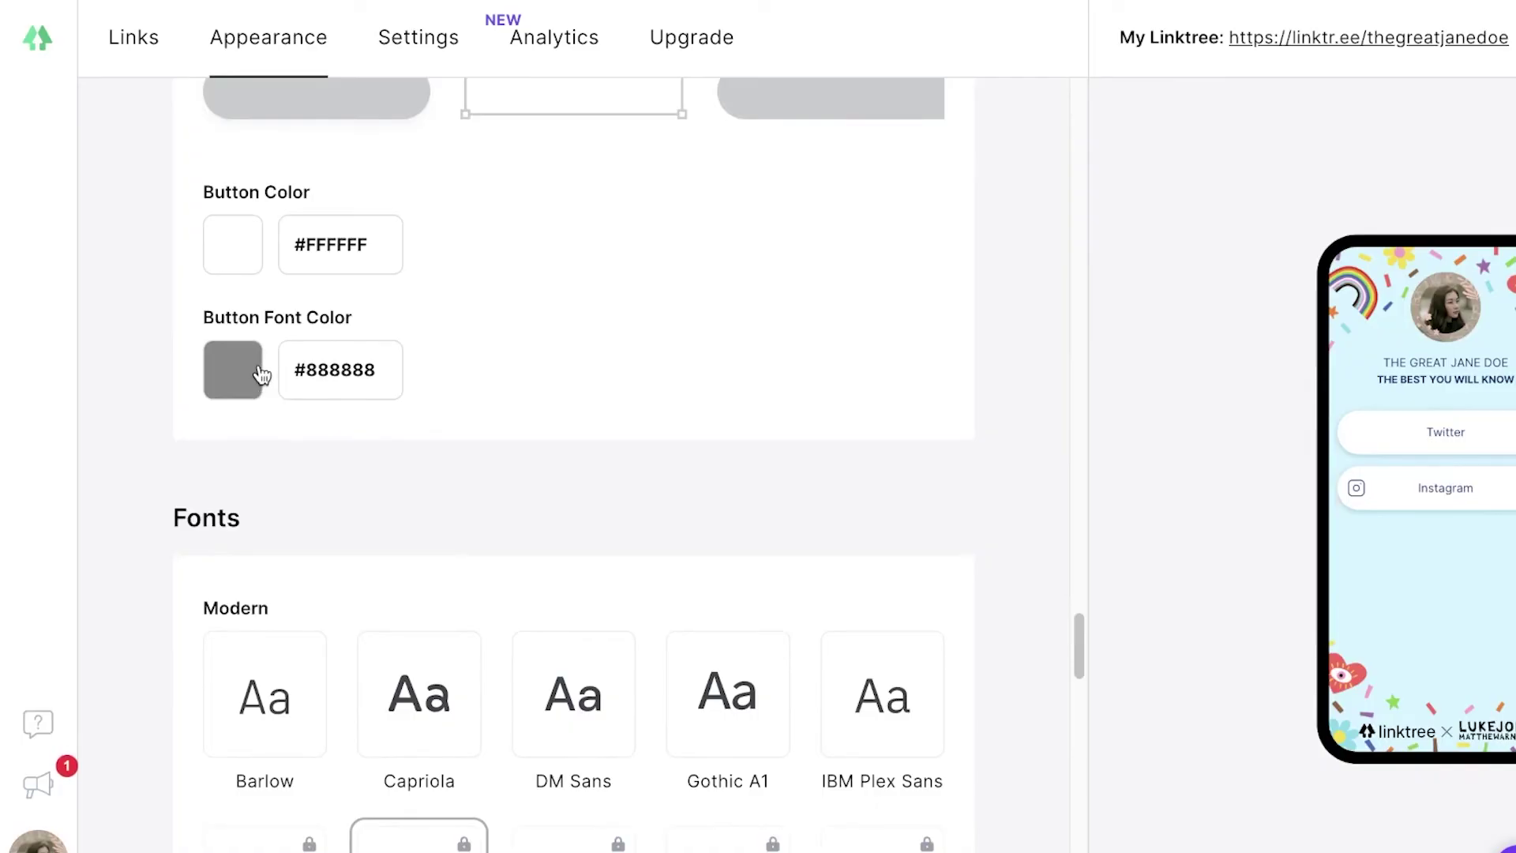
pyautogui.scroll(-15, 267, 379)
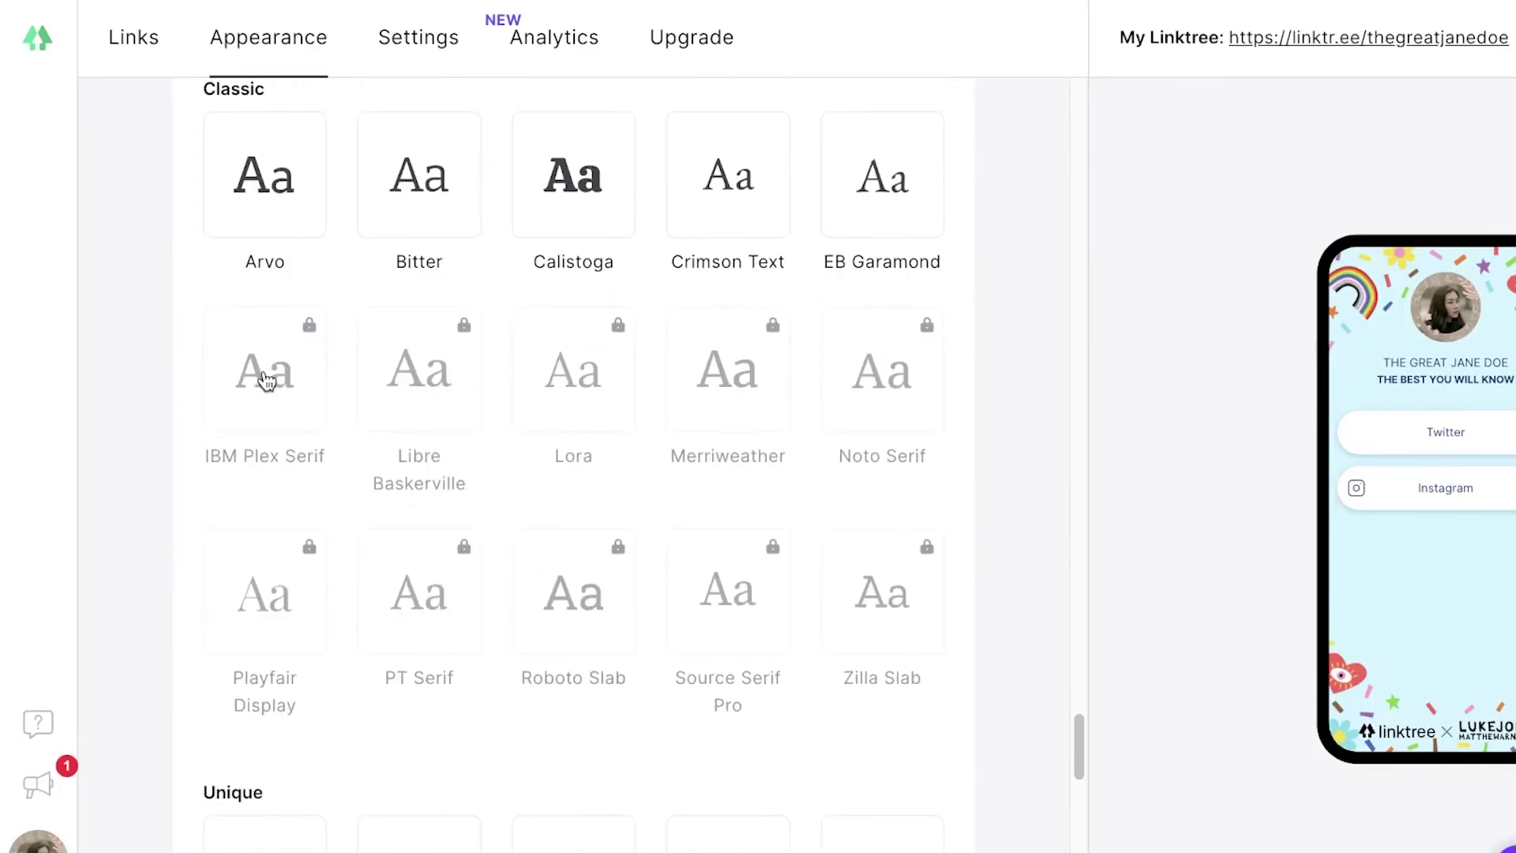
pyautogui.scroll(-20, 267, 379)
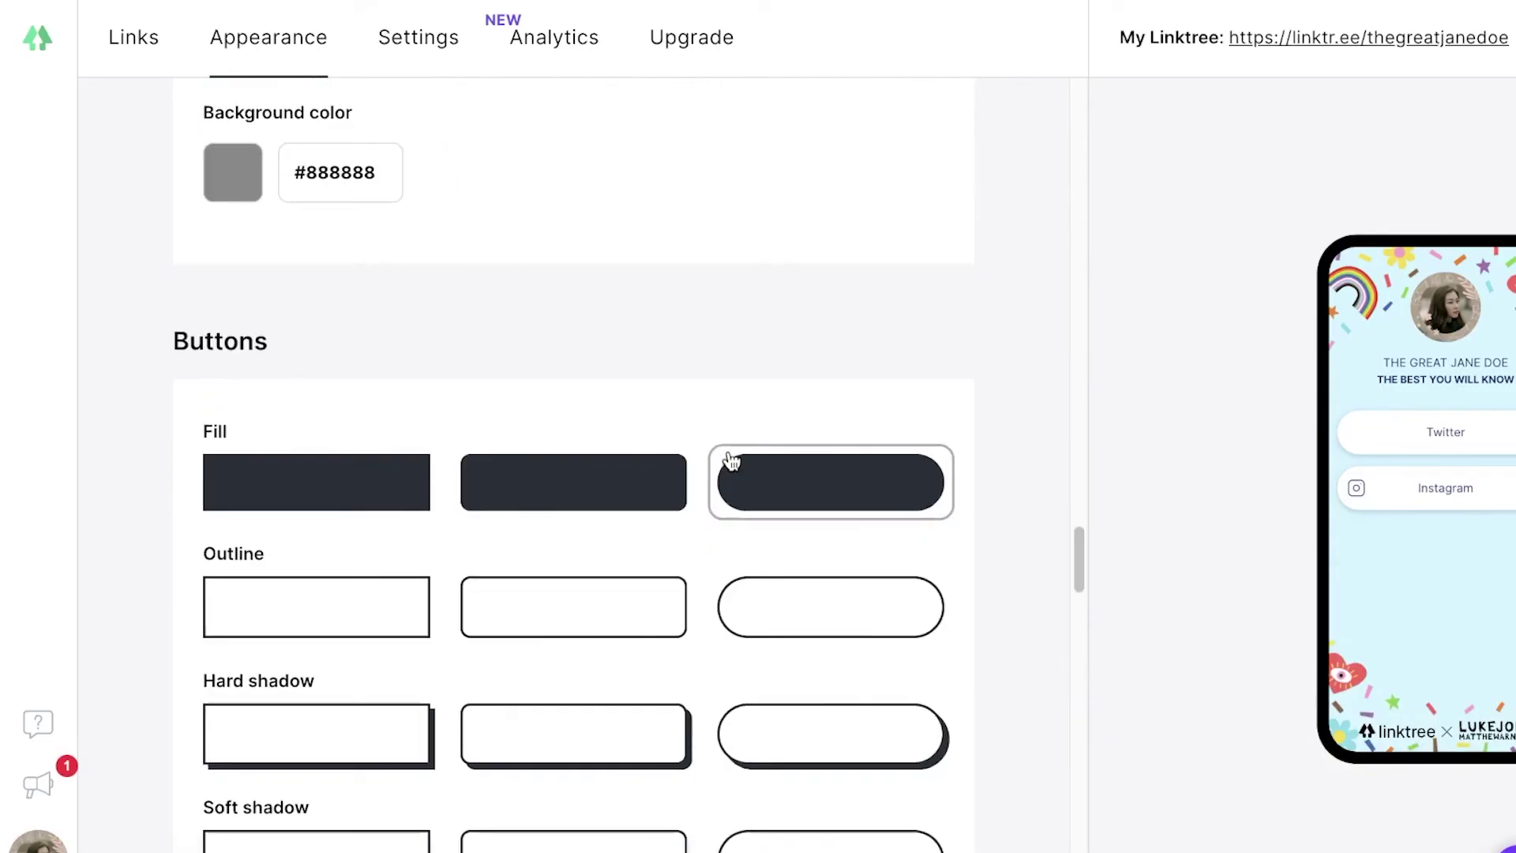
pyautogui.scroll(-10, 731, 460)
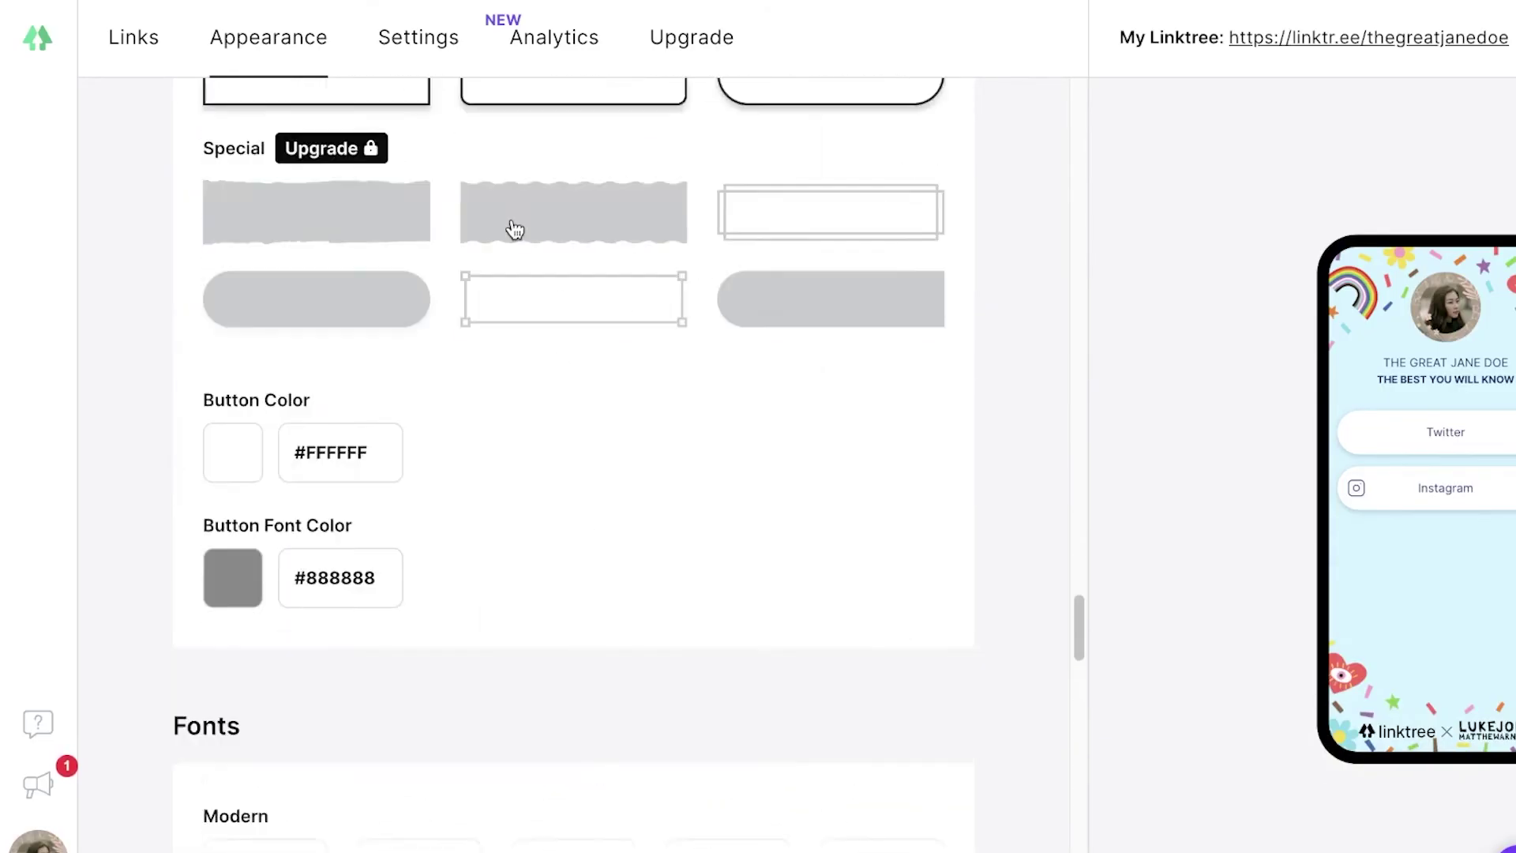
pyautogui.scroll(3, 511, 229)
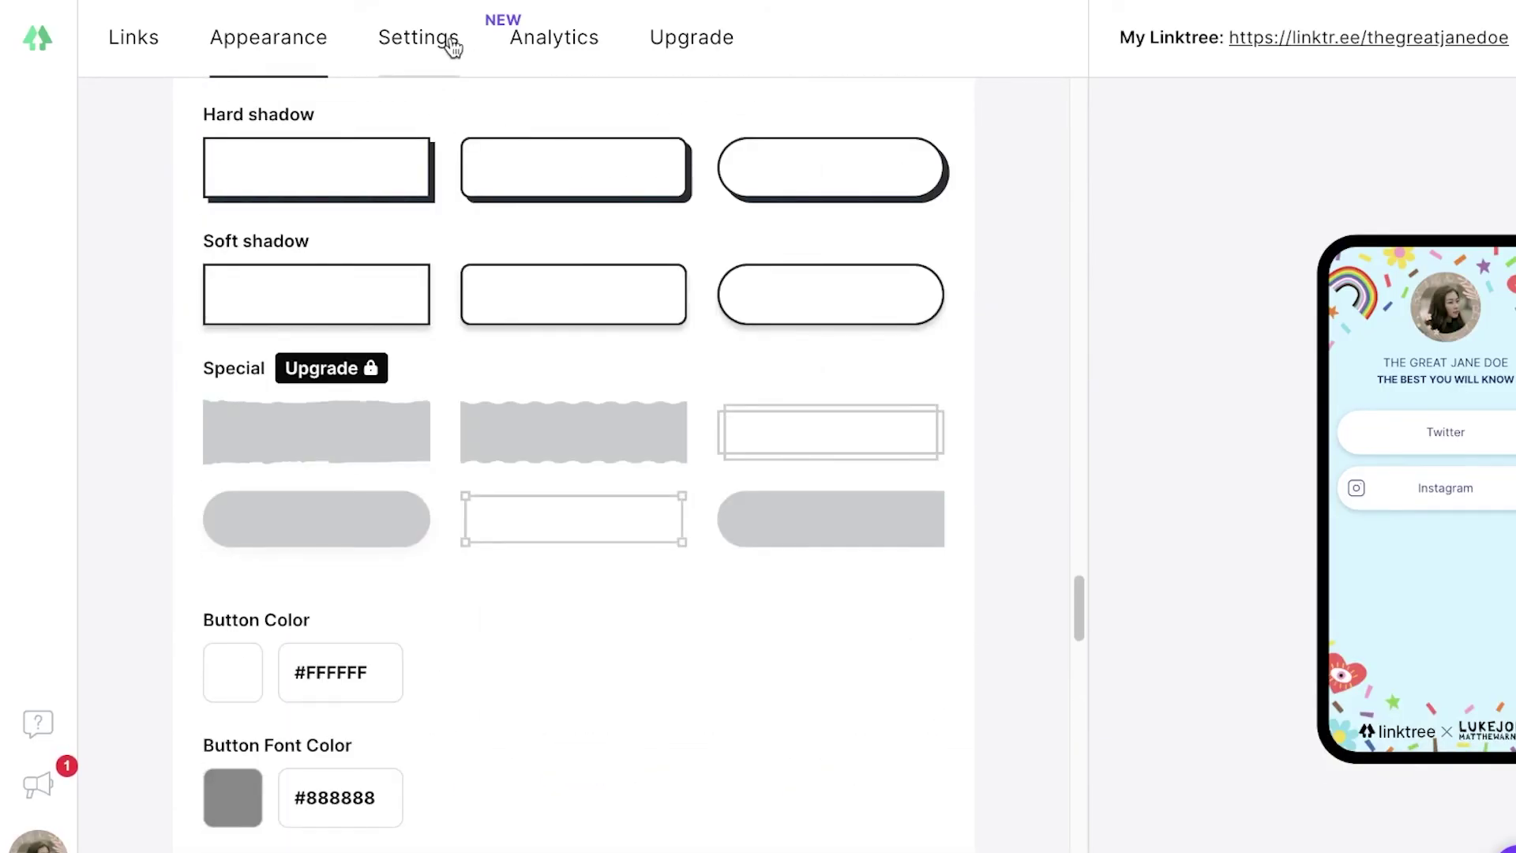
# Step: Switch on Show your support under Support Banner in Settings
pyautogui.click(452, 46)
pyautogui.scroll(-3, 390, 300)
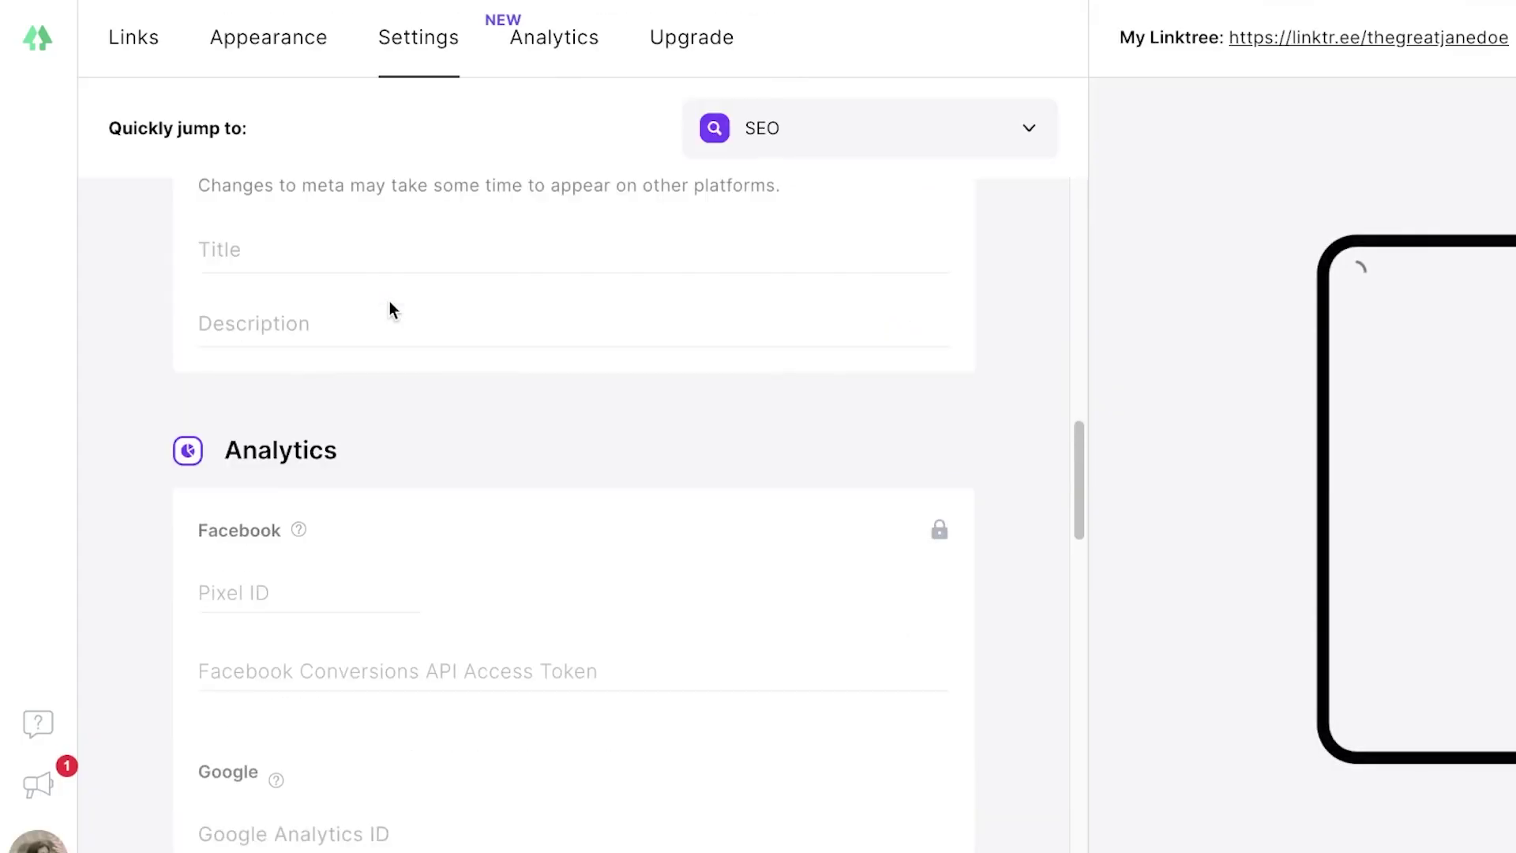
pyautogui.scroll(3, 440, 297)
pyautogui.scroll(10, 440, 297)
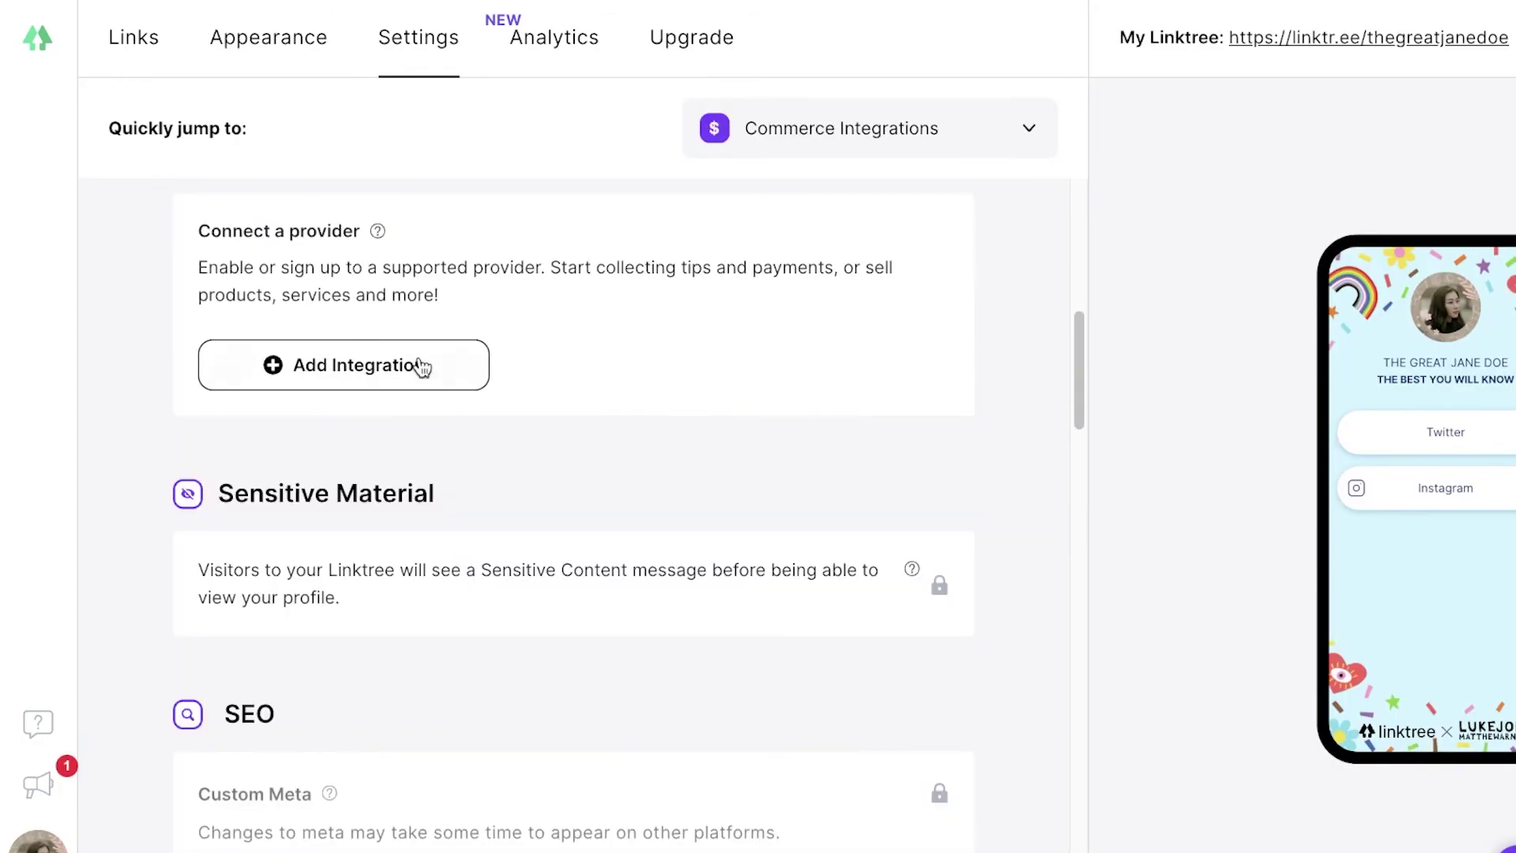
pyautogui.scroll(4, 417, 368)
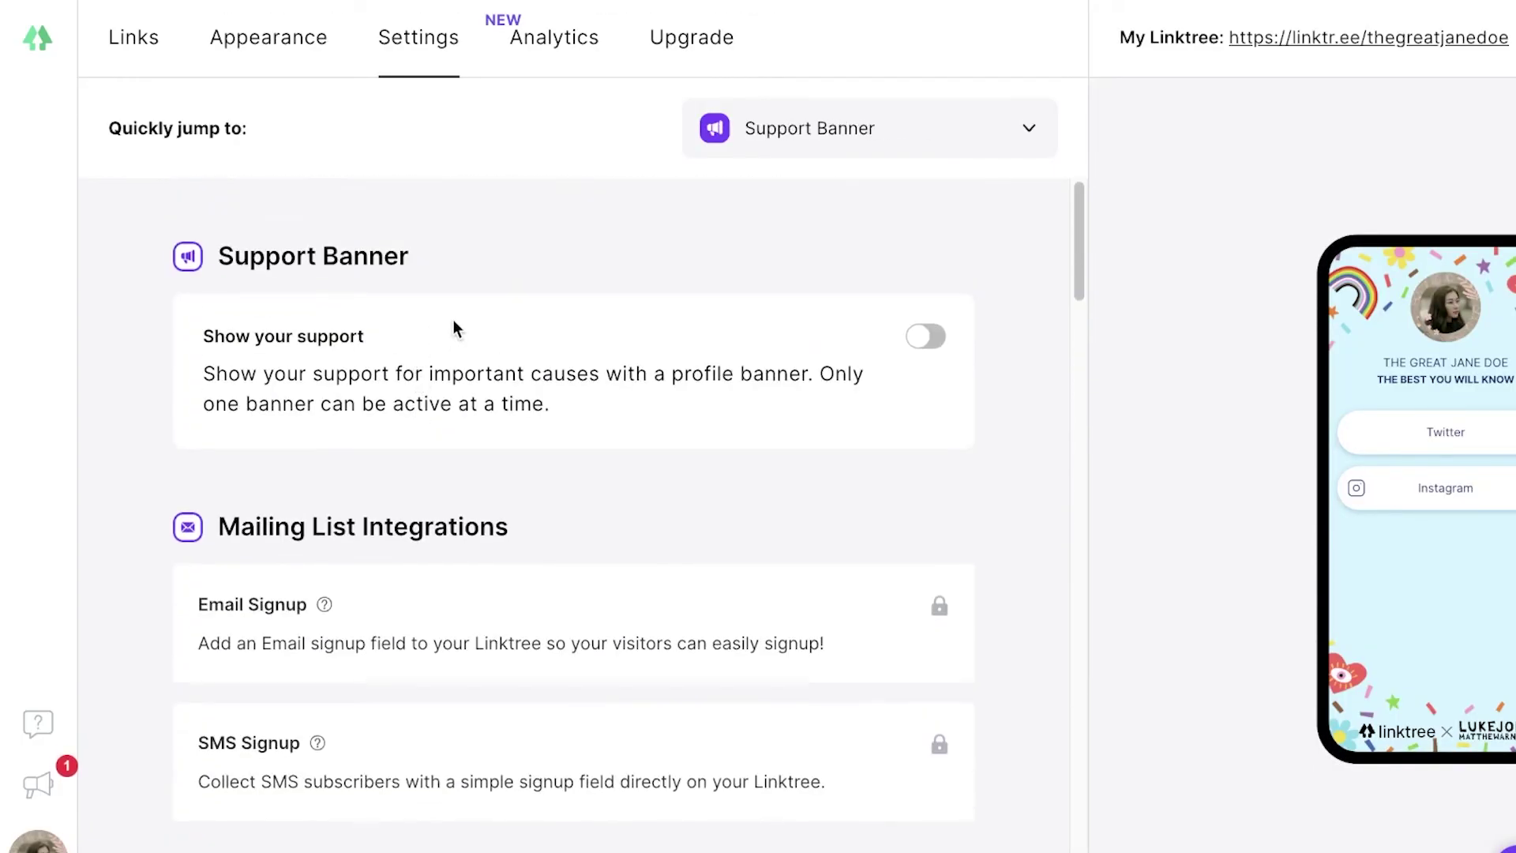
pyautogui.click(926, 338)
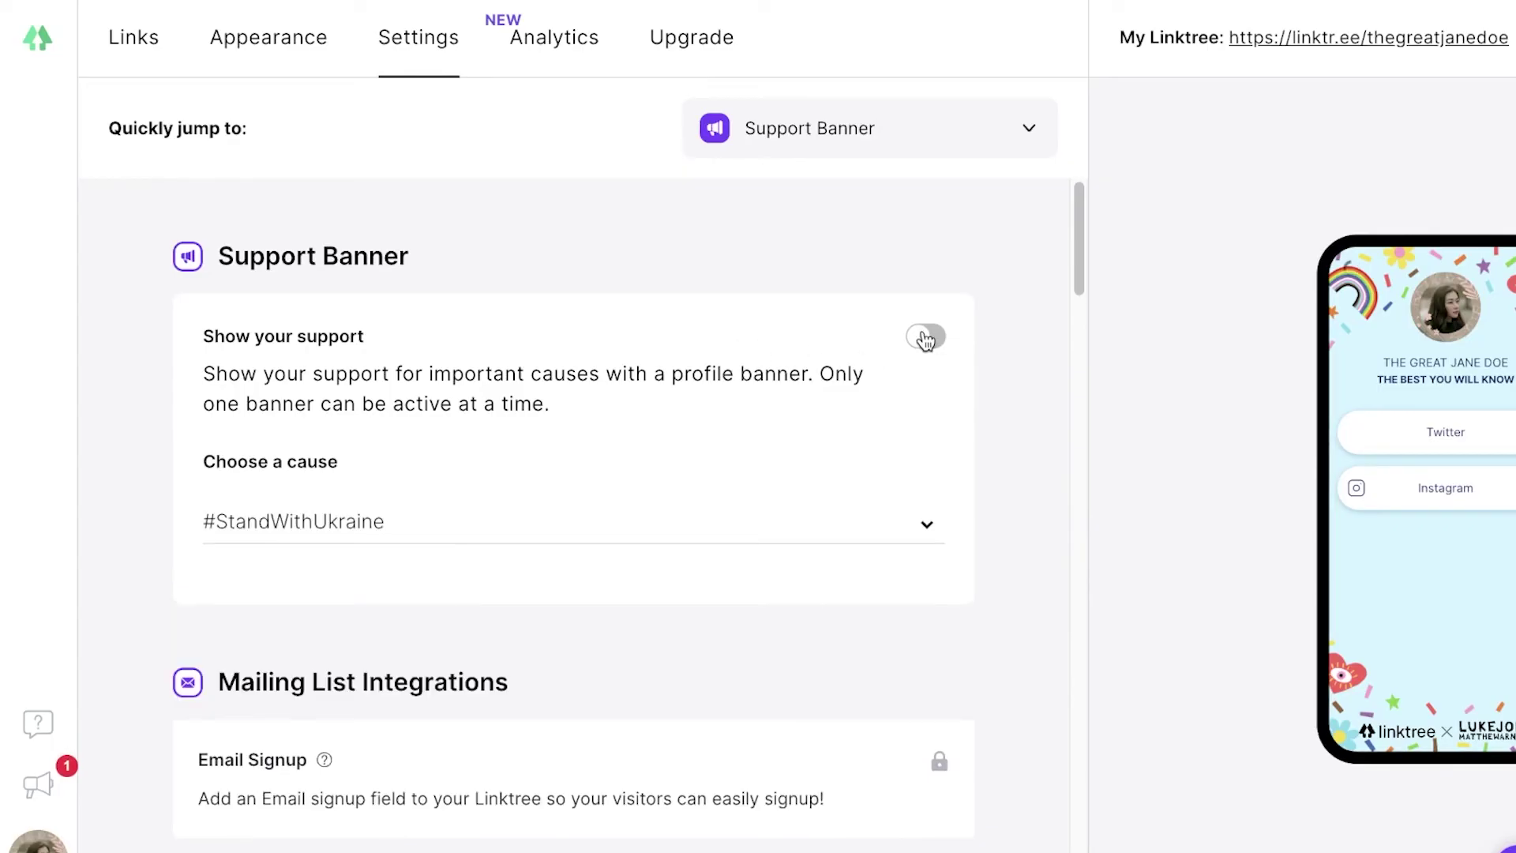
# Step: Select Anti-Racism as the banner's supported cause
pyautogui.click(421, 541)
pyautogui.click(415, 558)
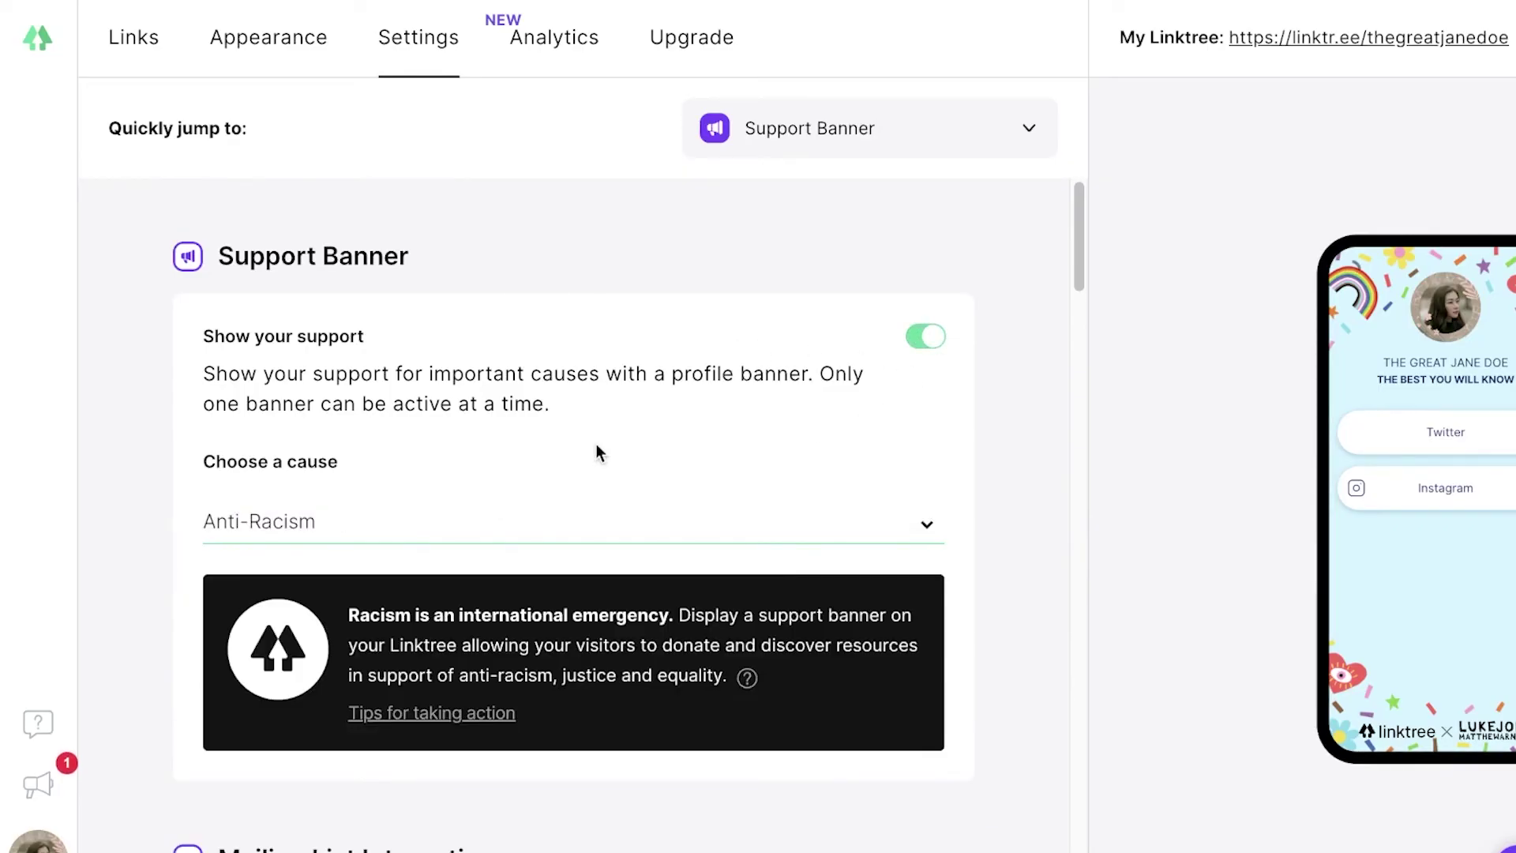
pyautogui.scroll(-4, 596, 444)
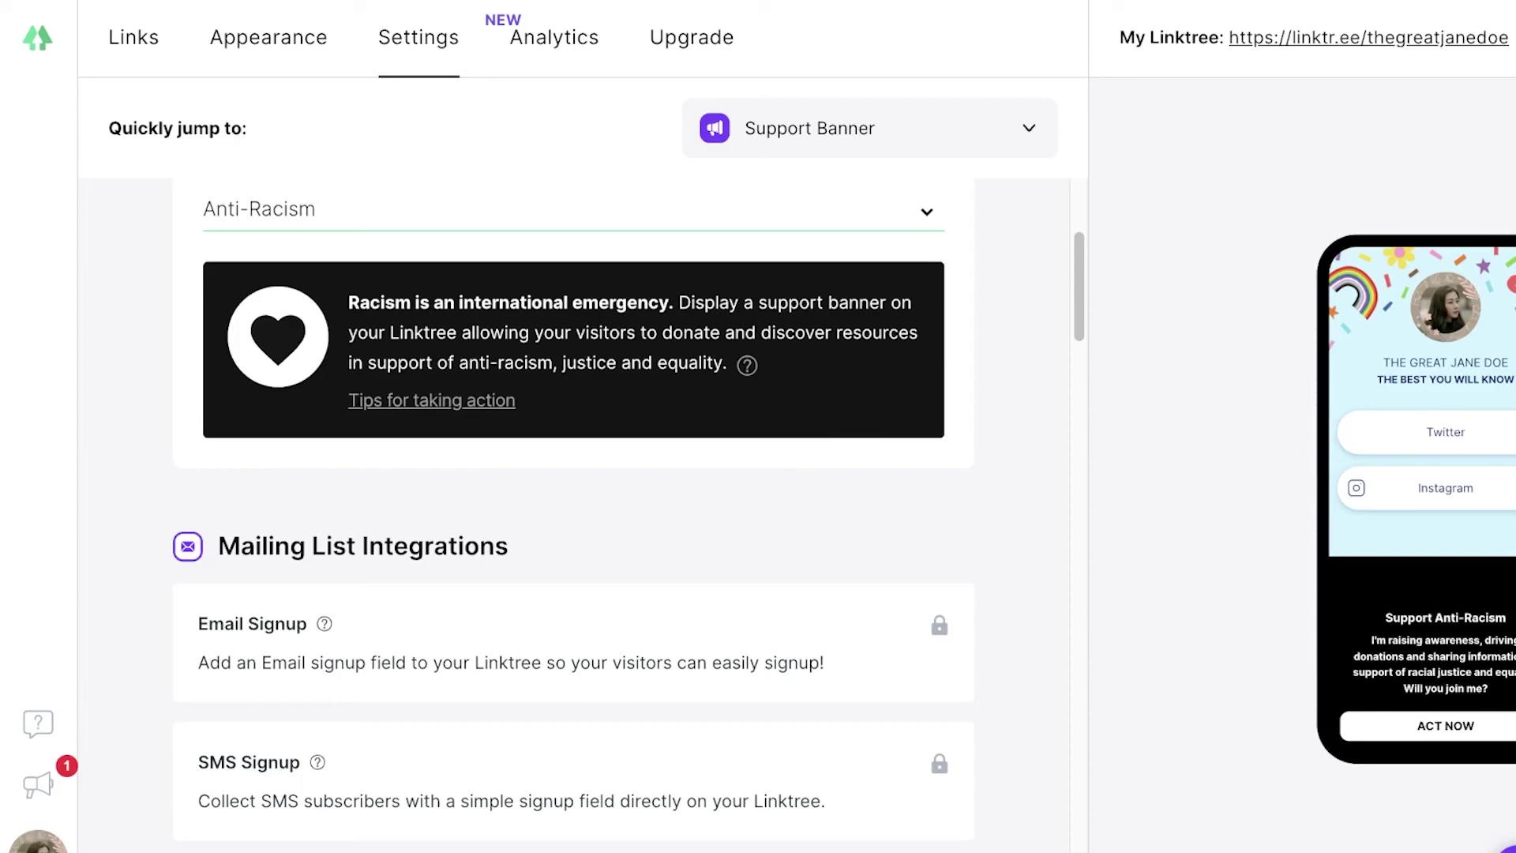
pyautogui.scroll(3, 849, 485)
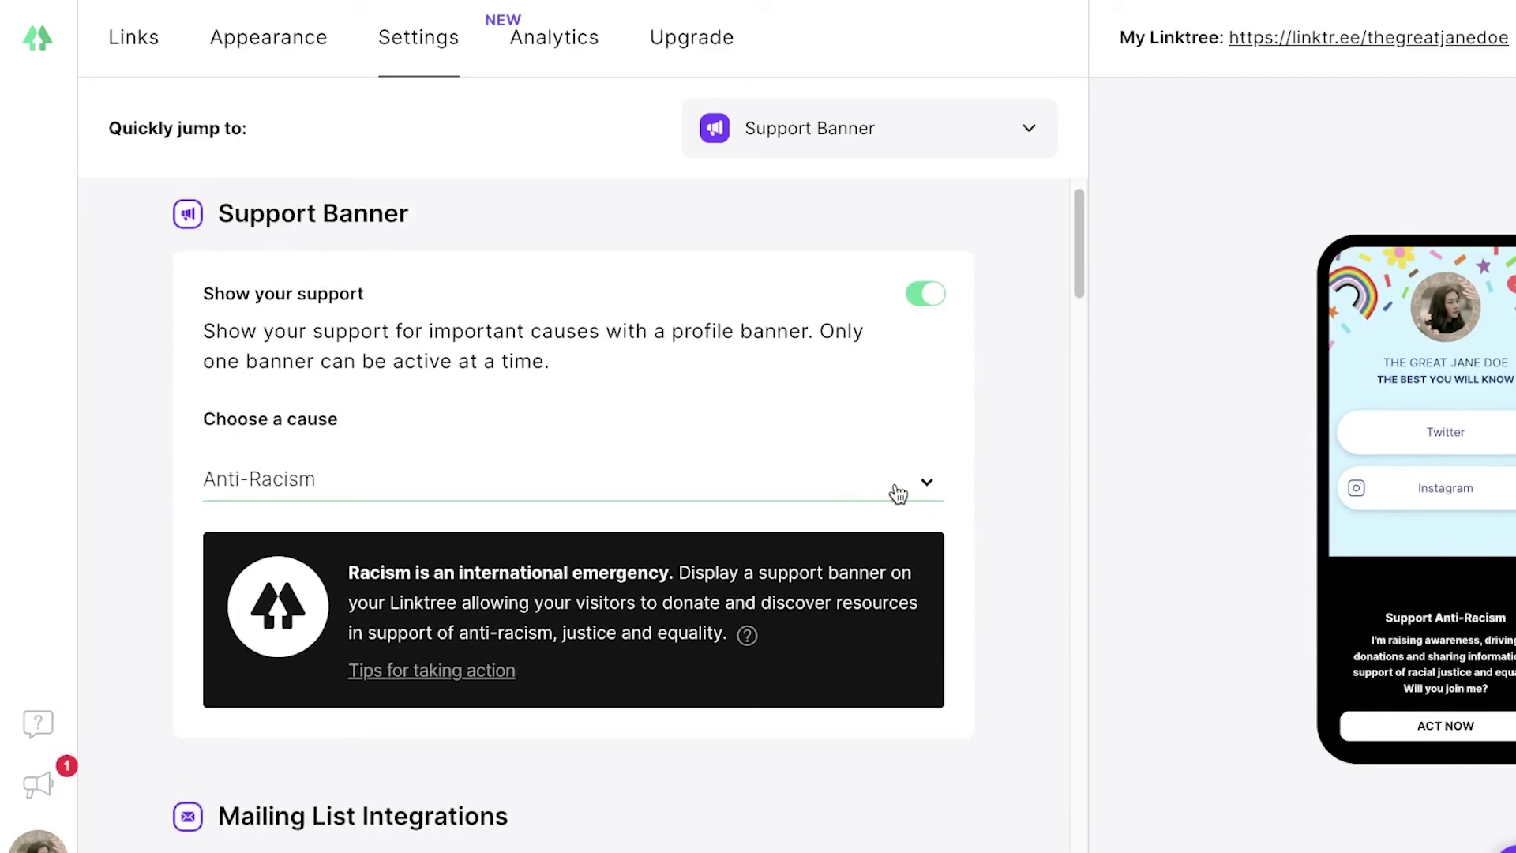
pyautogui.scroll(-4, 697, 571)
pyautogui.scroll(-6, 692, 517)
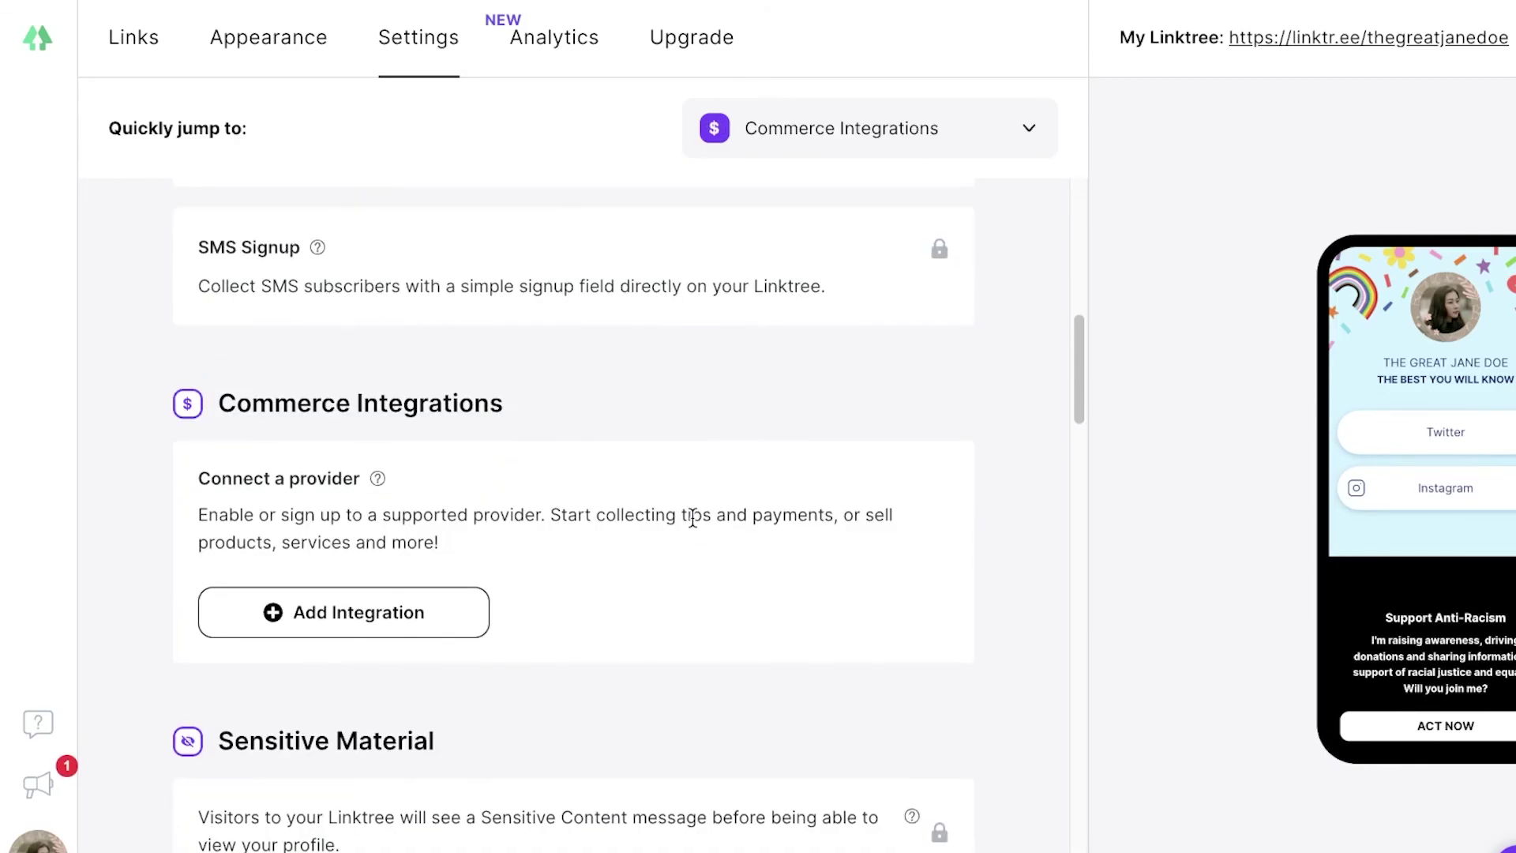
pyautogui.scroll(1, 927, 467)
pyautogui.scroll(5, 570, 567)
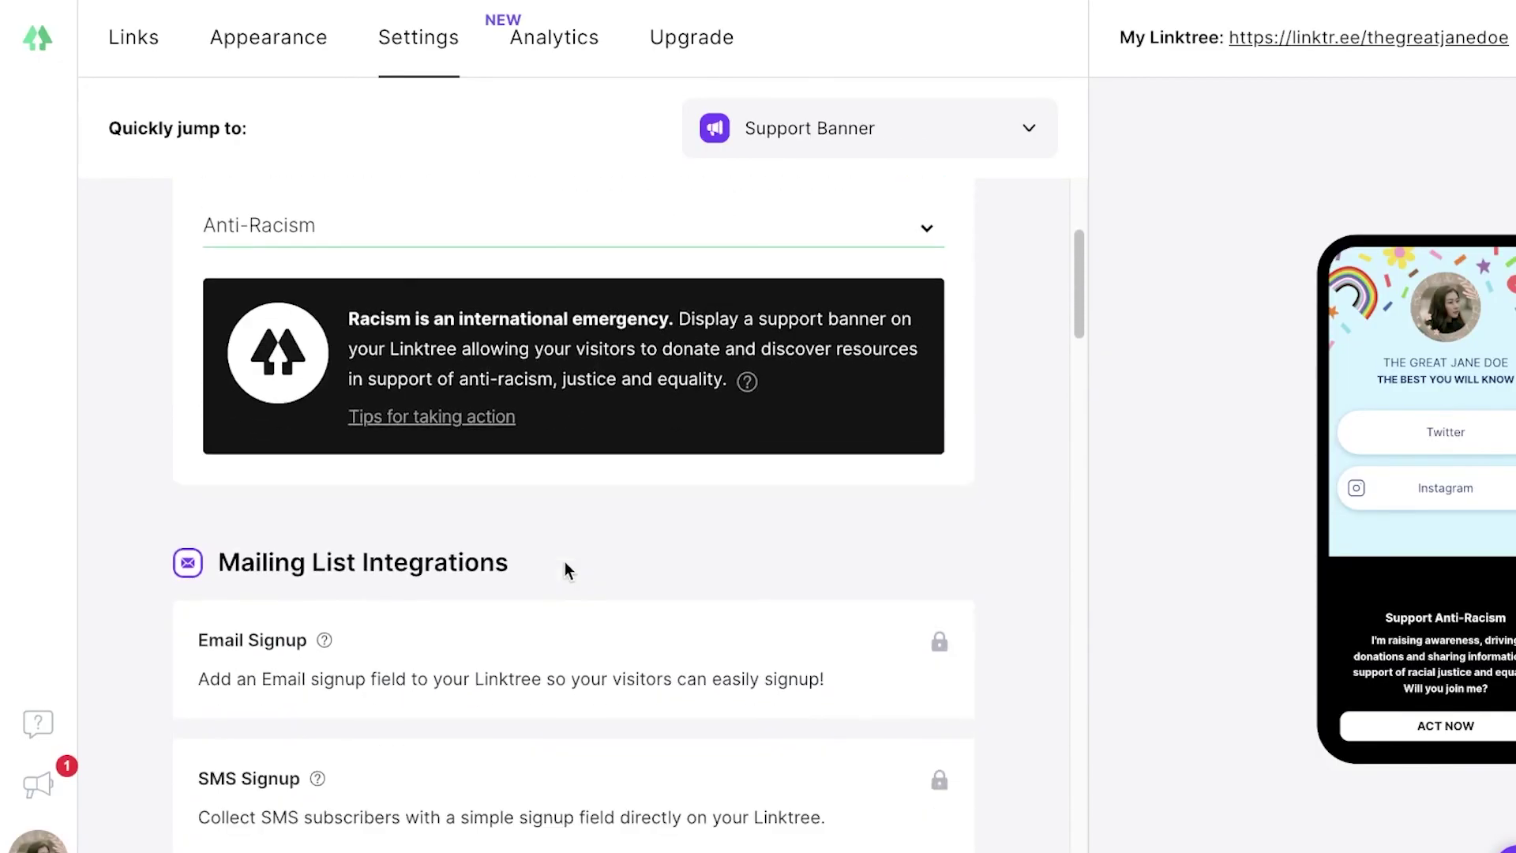
pyautogui.scroll(-10, 774, 591)
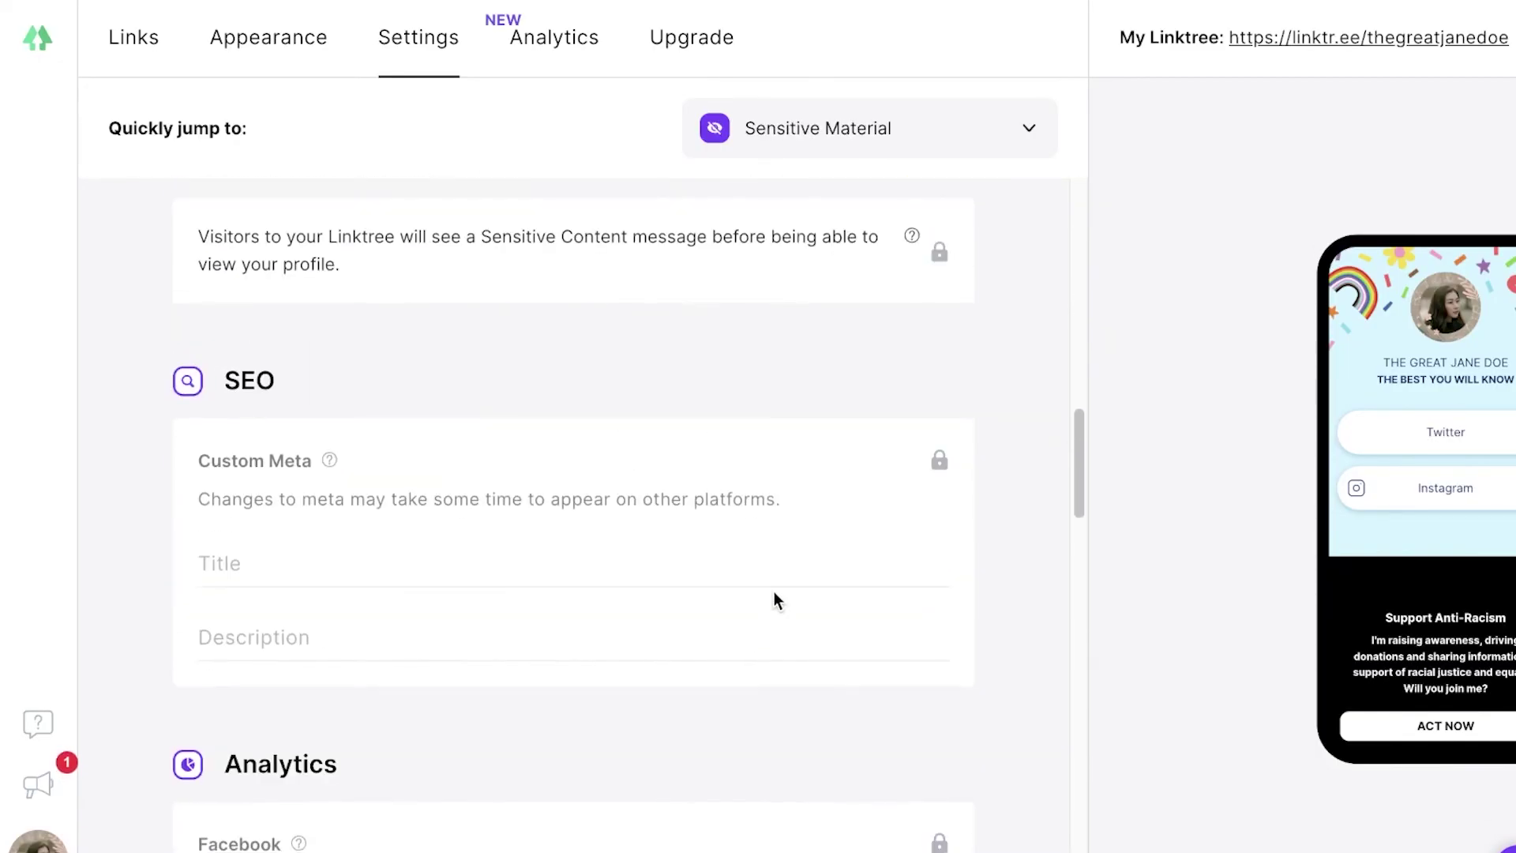
pyautogui.scroll(4, 901, 471)
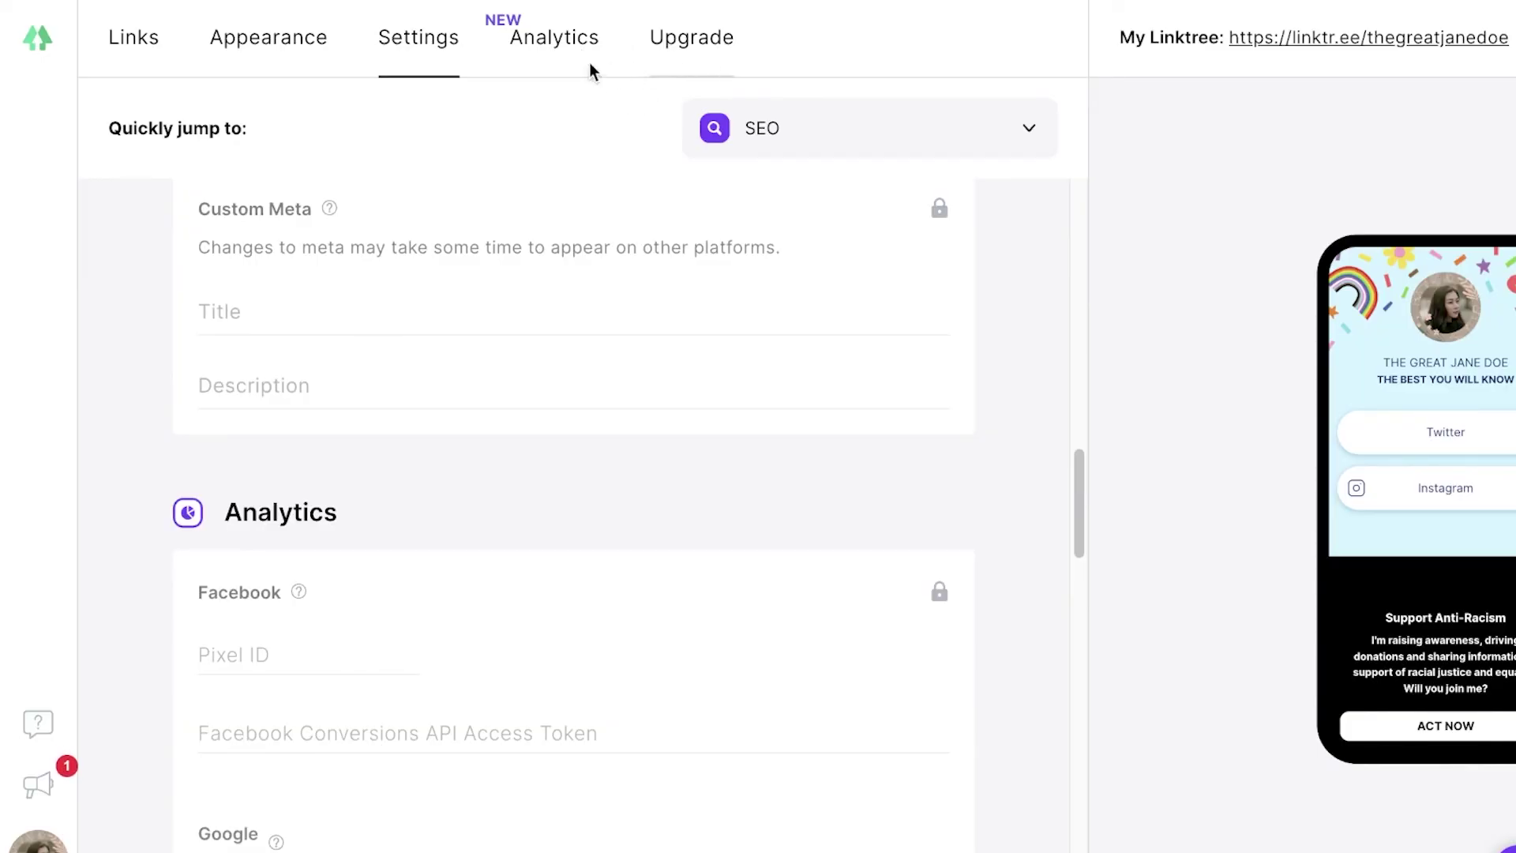
# Step: Open the public profile, collapse the Anti-Racism banner, and test the Twitter and Instagram links
pyautogui.click(1434, 38)
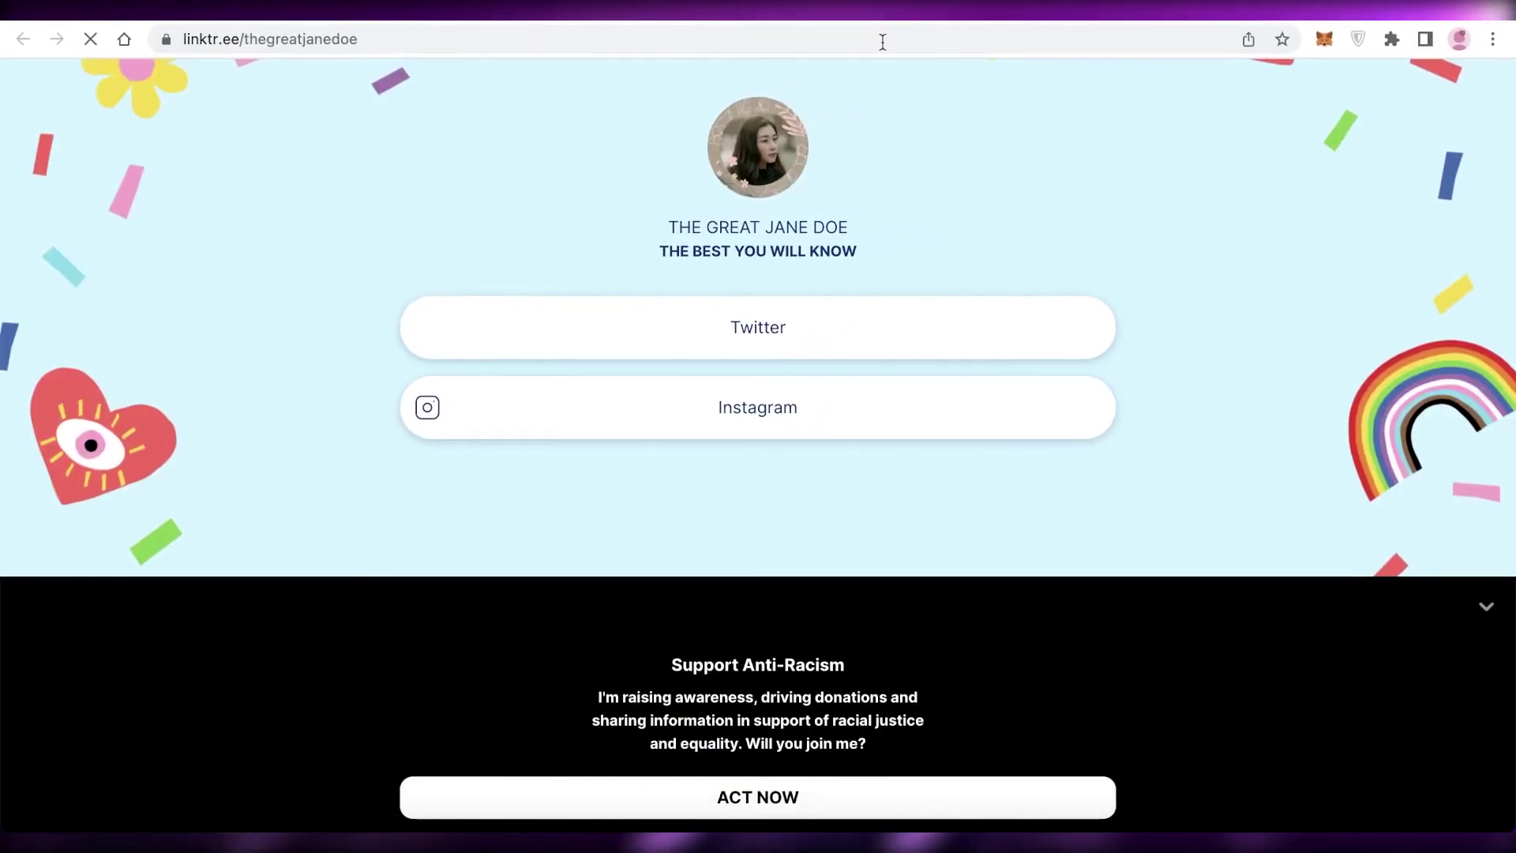
pyautogui.click(1487, 609)
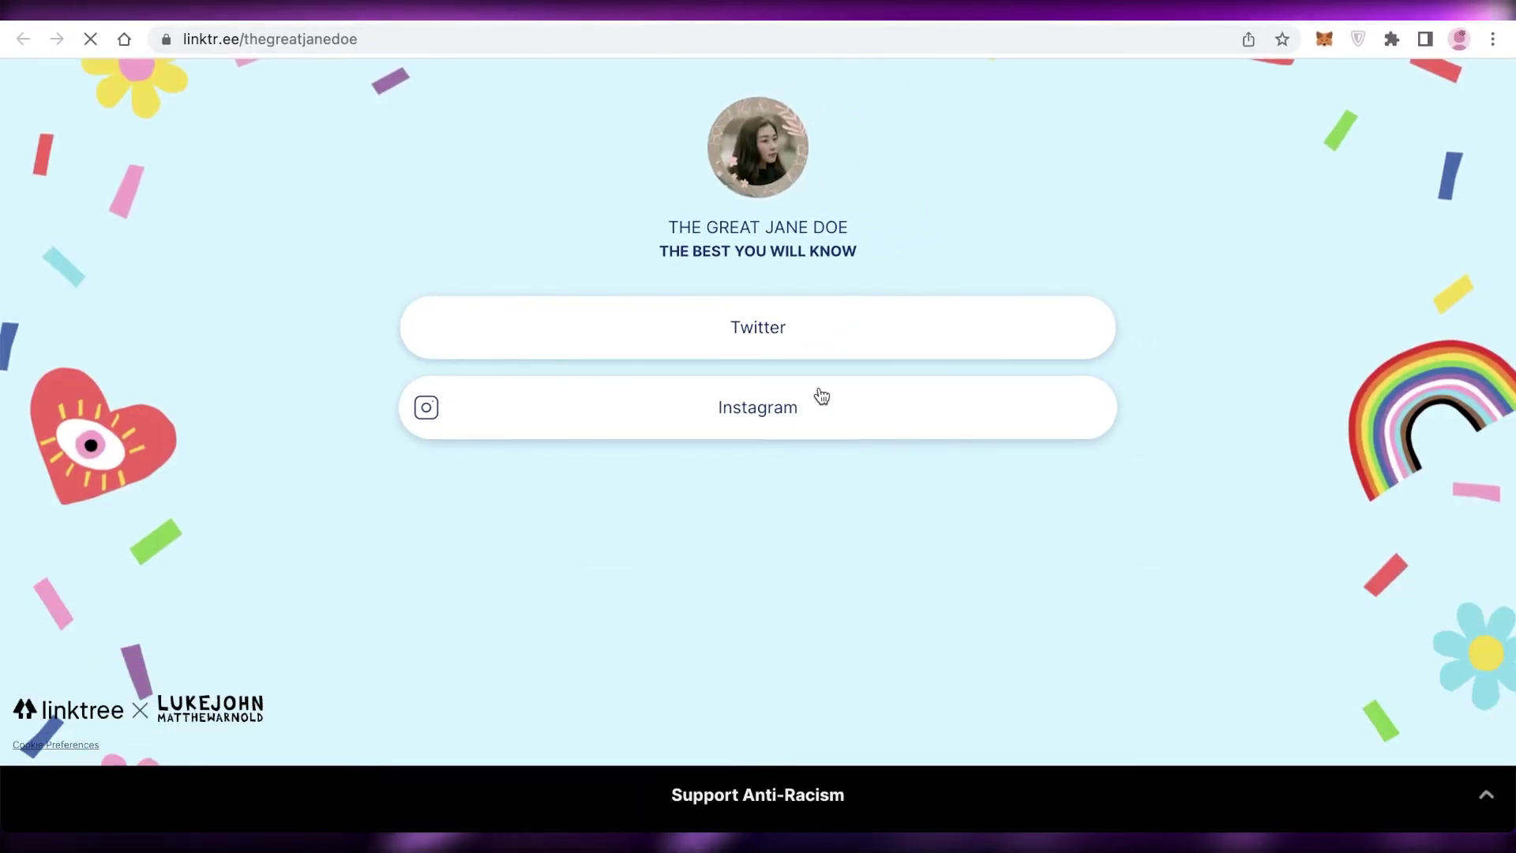
pyautogui.click(813, 339)
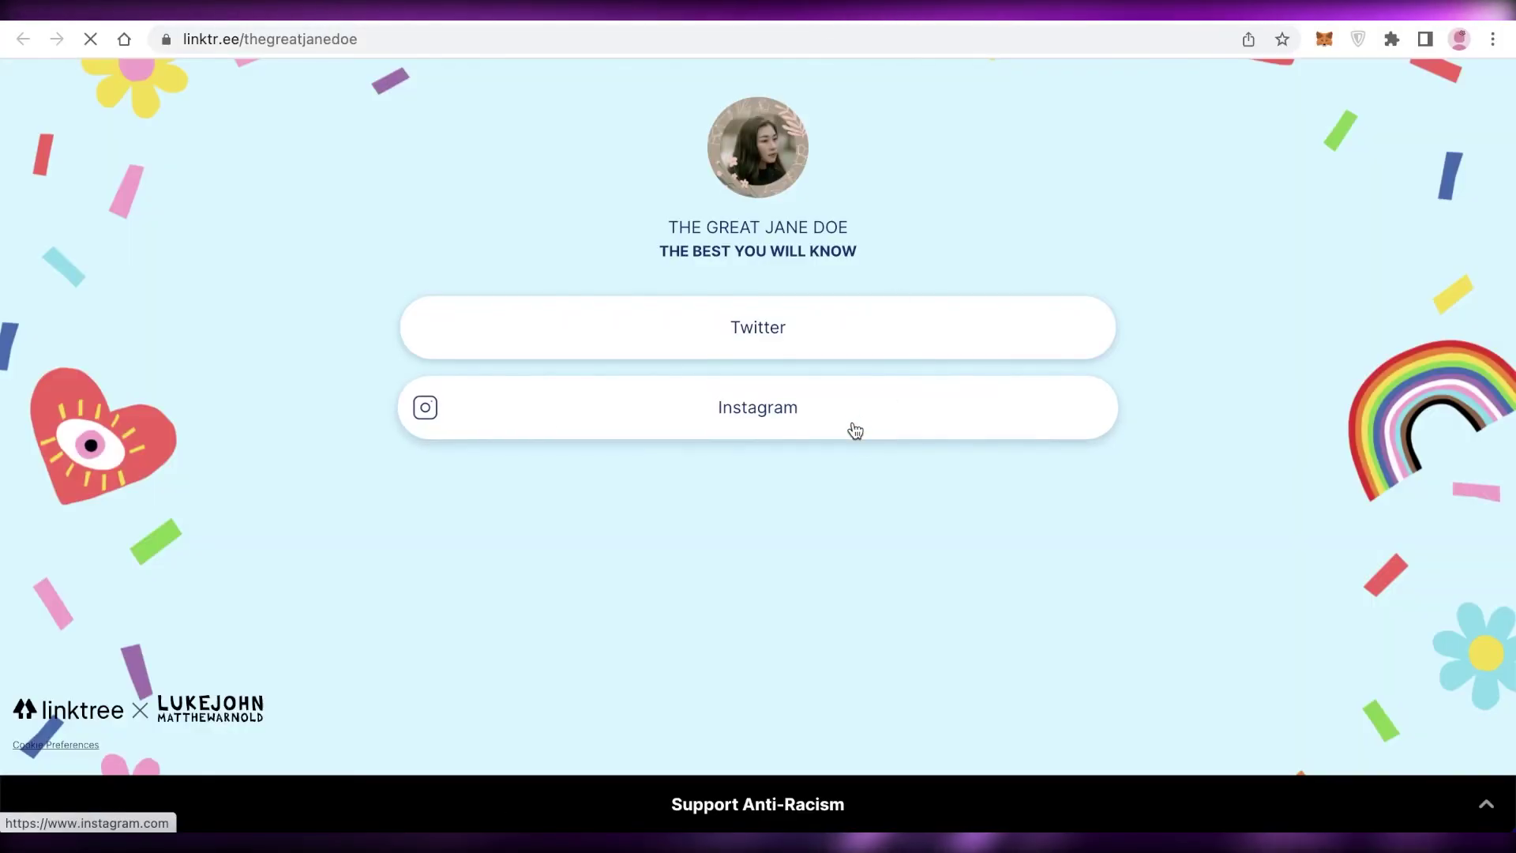
pyautogui.click(855, 430)
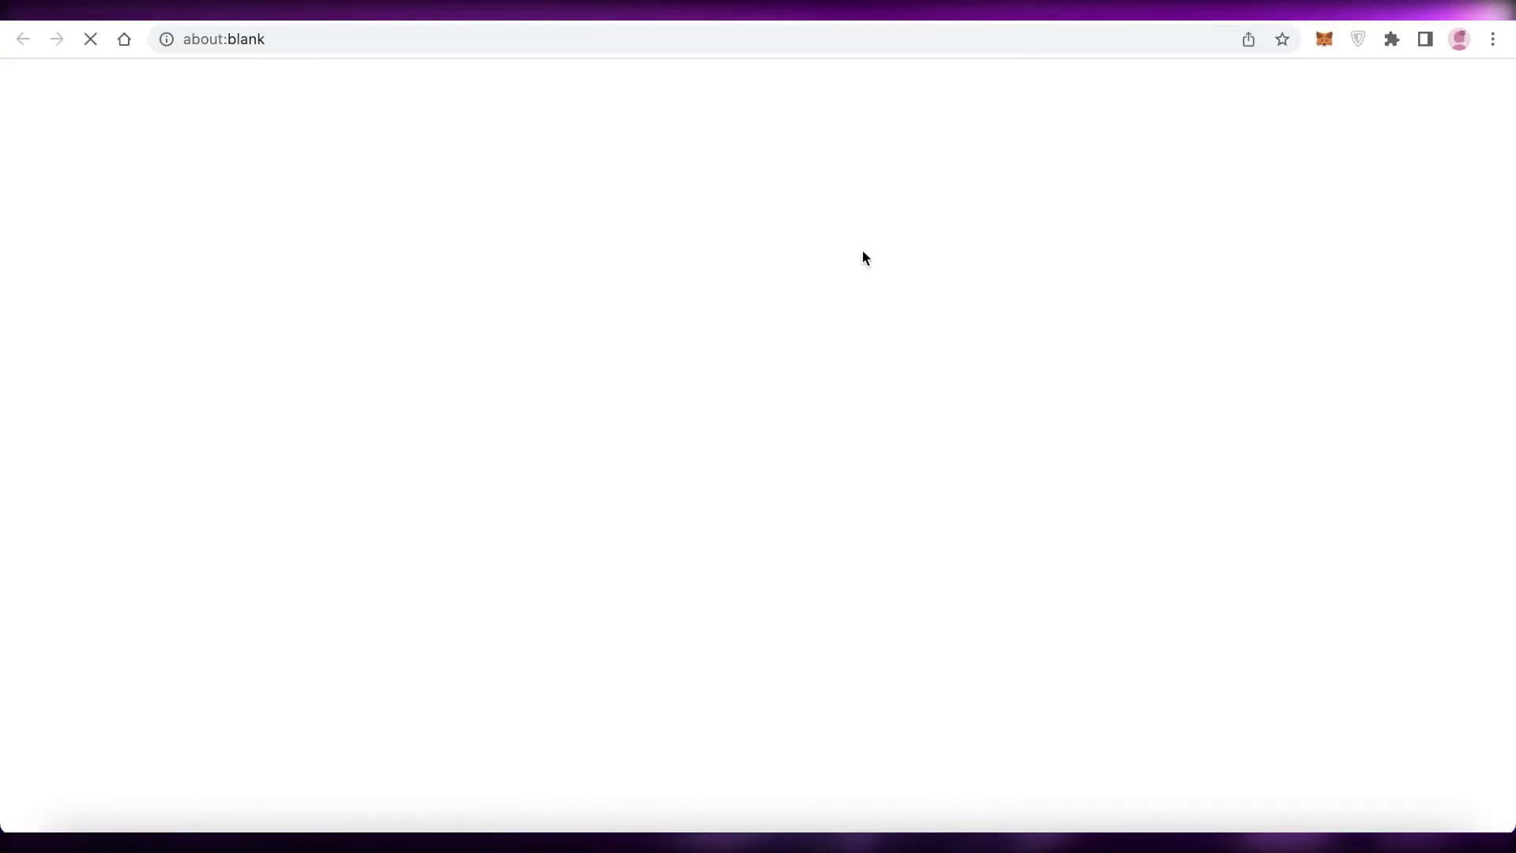